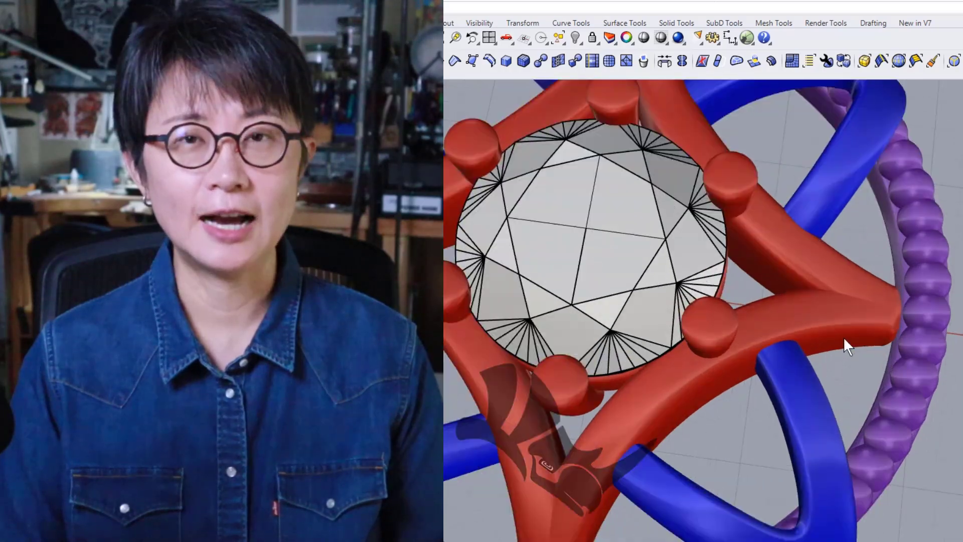
click(843, 331)
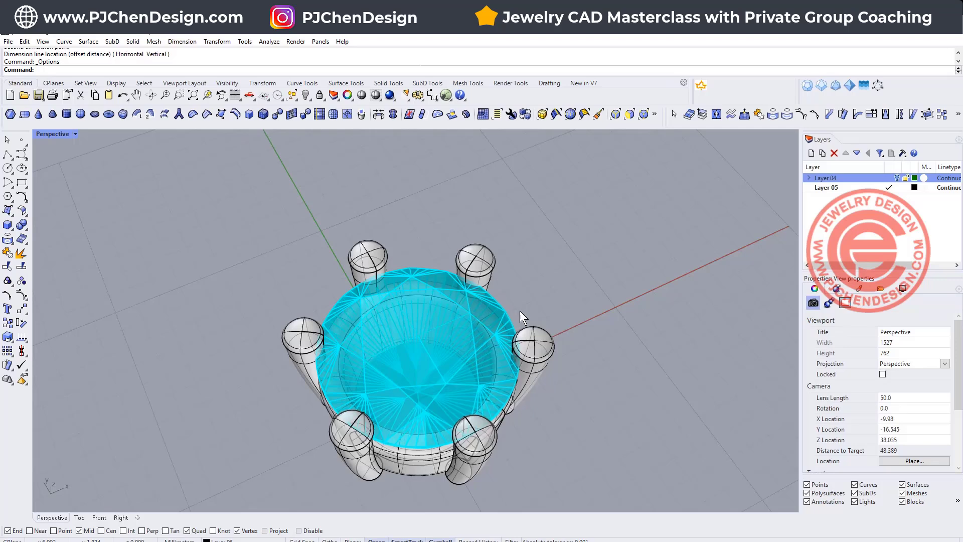
right_drag(520, 311, 427, 305)
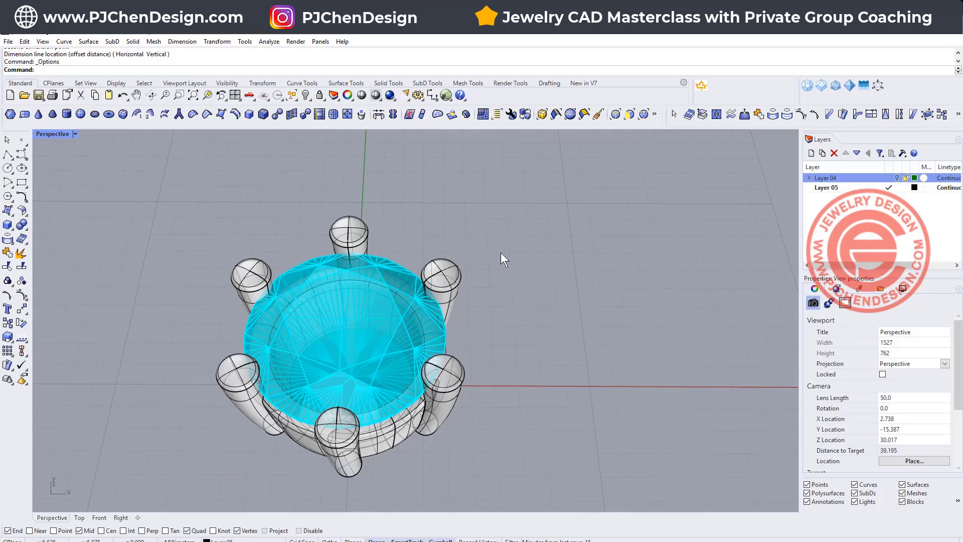
right_drag(500, 254, 460, 245)
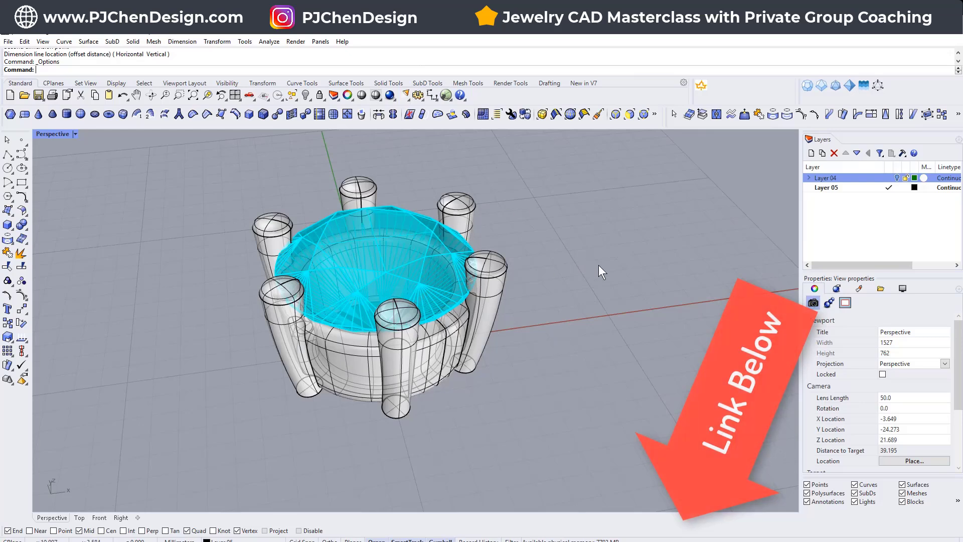
Step: In the Top view, draw a square about 17 mm wide, centred on the origin around the gemstone setting
double_click(56, 133)
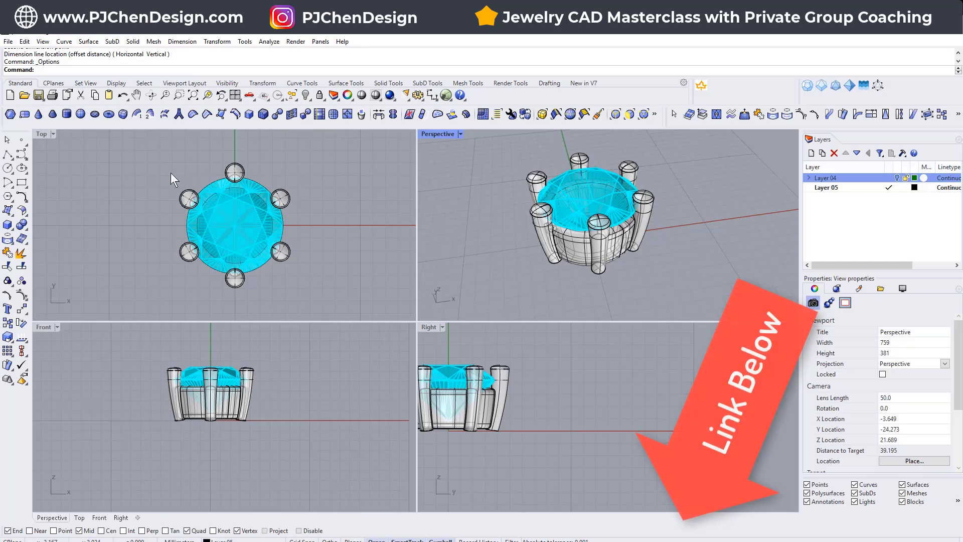
double_click(44, 132)
scroll(447, 260, down, 2)
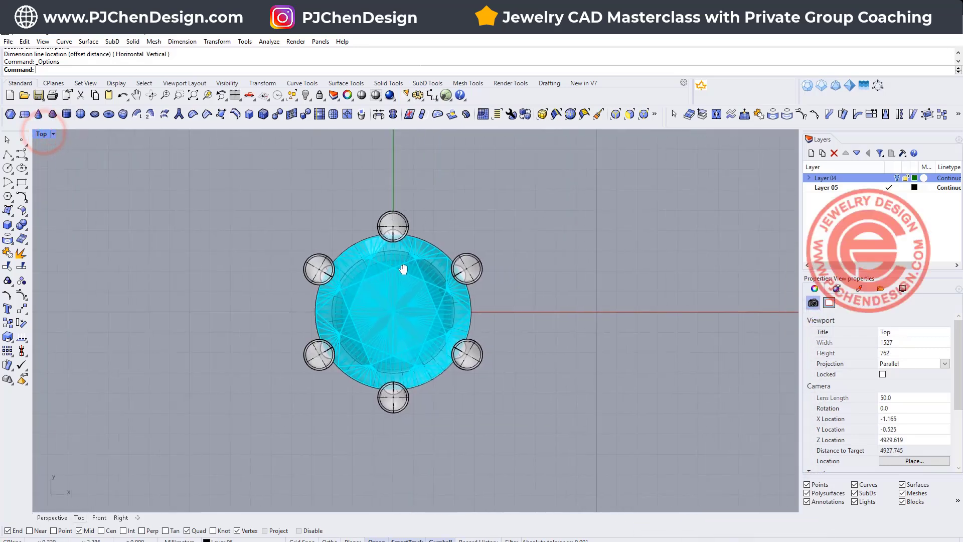
click(458, 291)
click(476, 270)
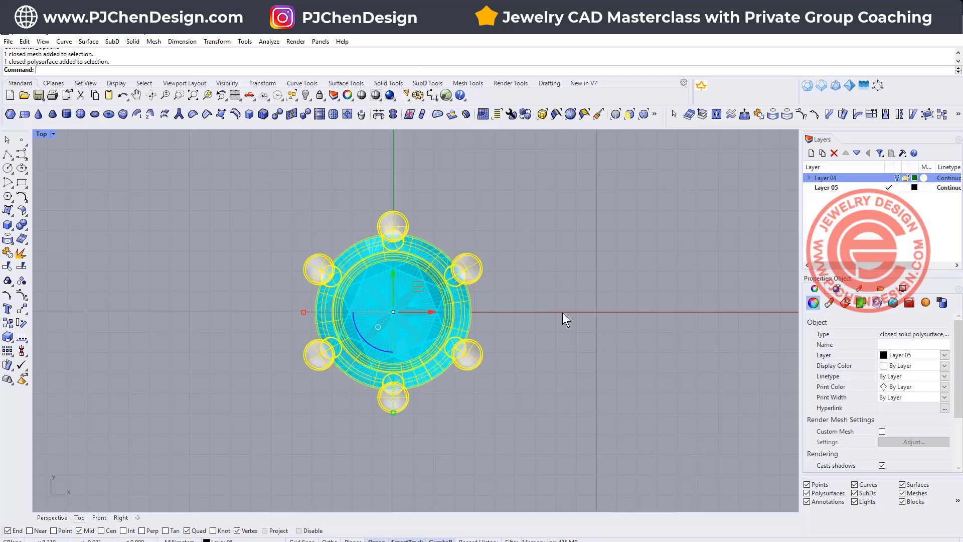
scroll(420, 262, down, 2)
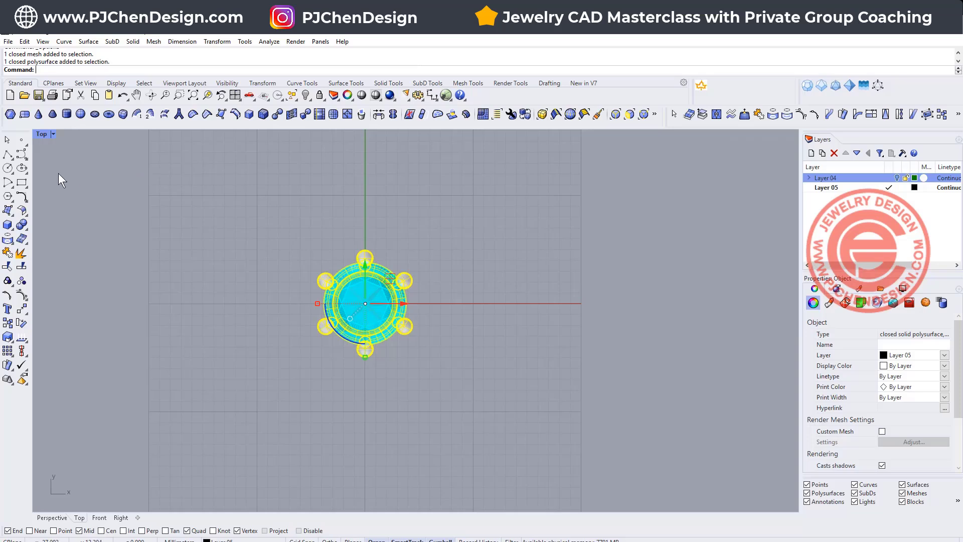
click(17, 180)
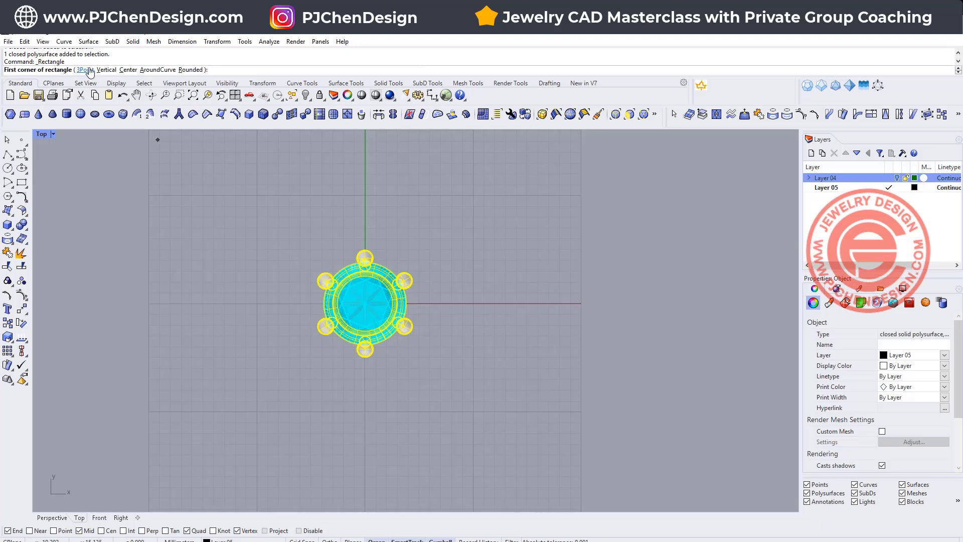
click(128, 70)
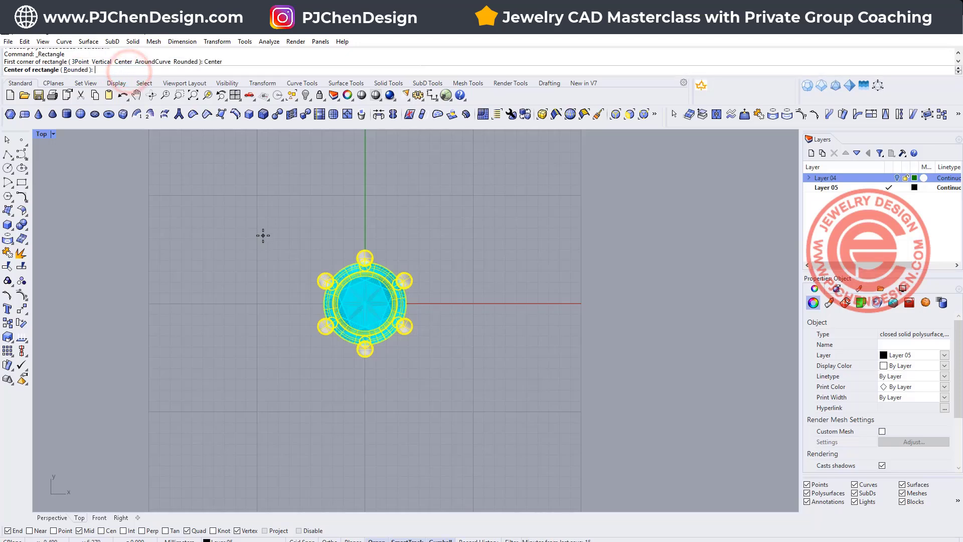
key(Return)
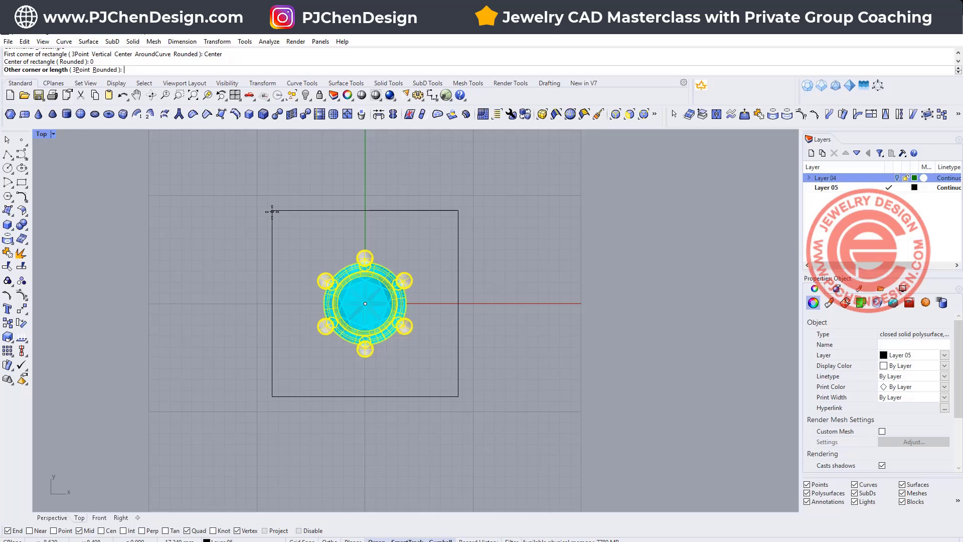
click(272, 211)
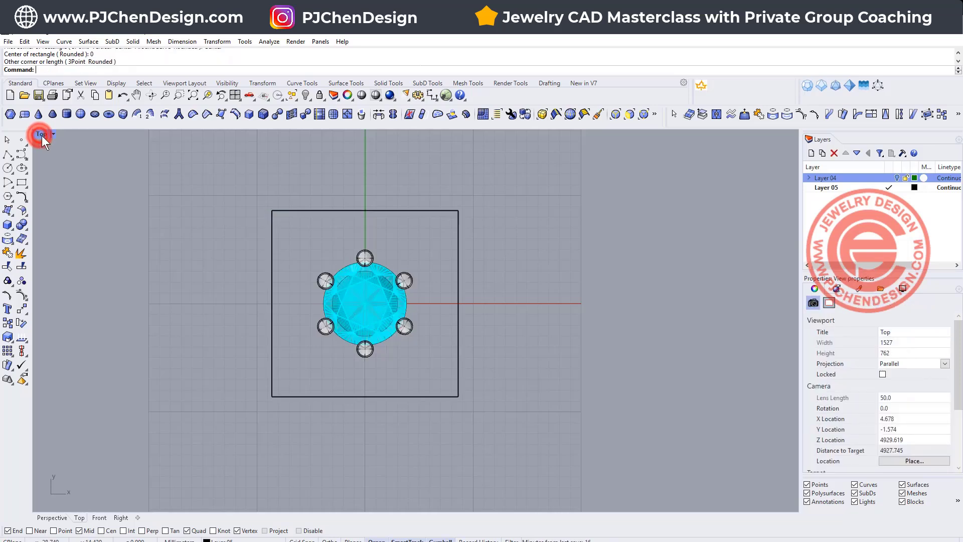
Step: Draw an arc from the midpoint of the square's upper edge to the midpoint of its right edge, curving inward past the prong
scroll(216, 204, up, 2)
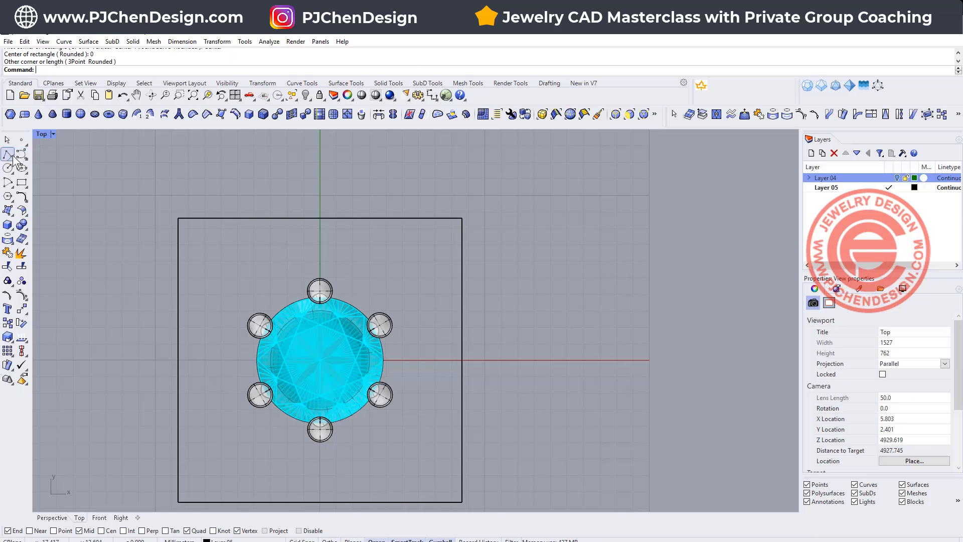
click(7, 182)
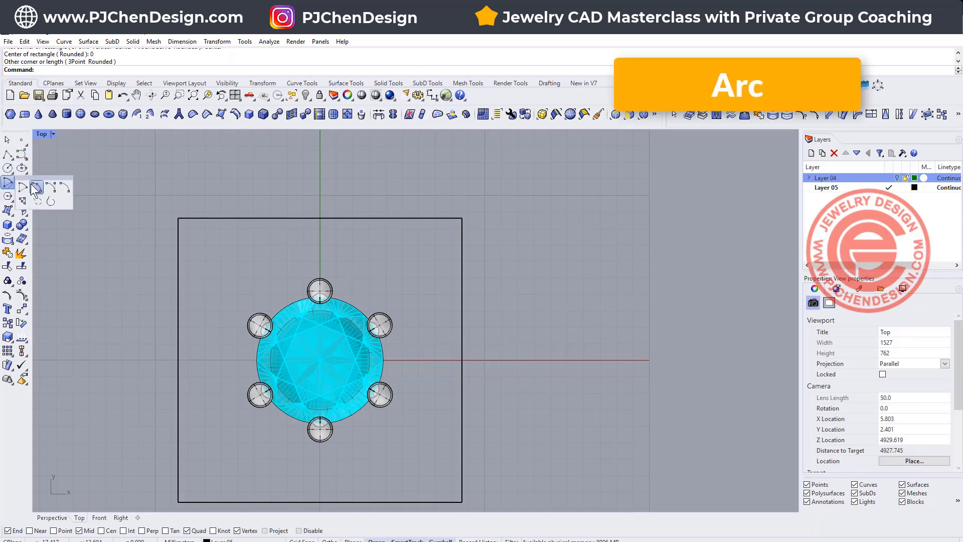
click(36, 187)
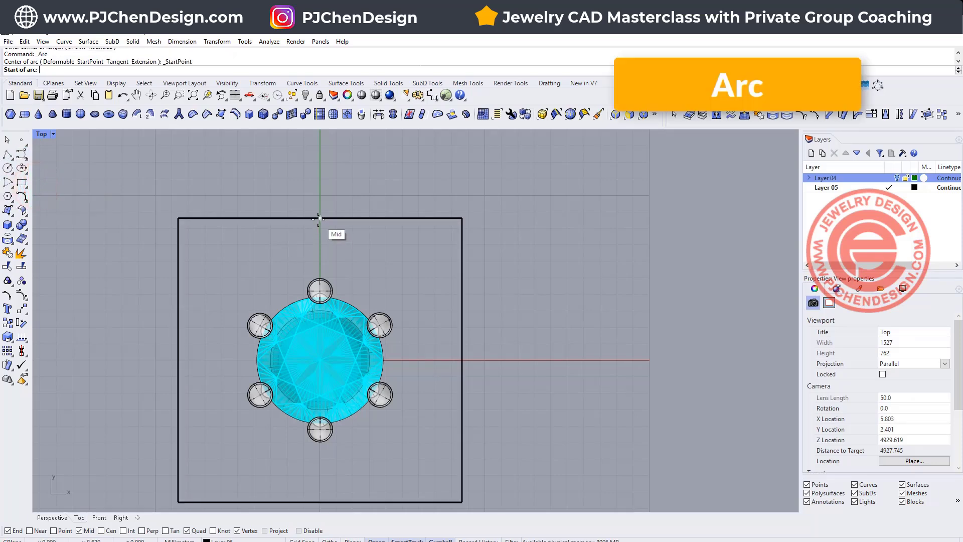
click(319, 219)
click(461, 359)
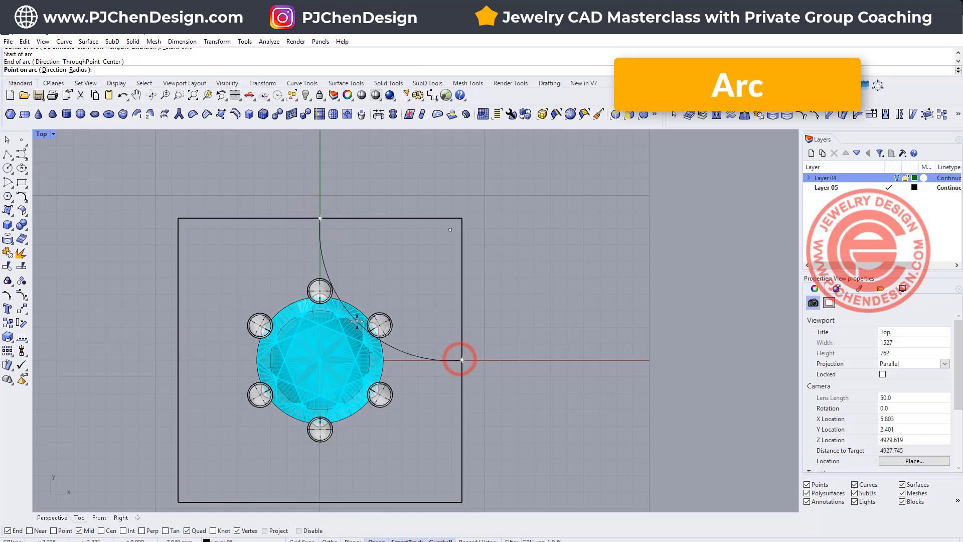
key(alt)
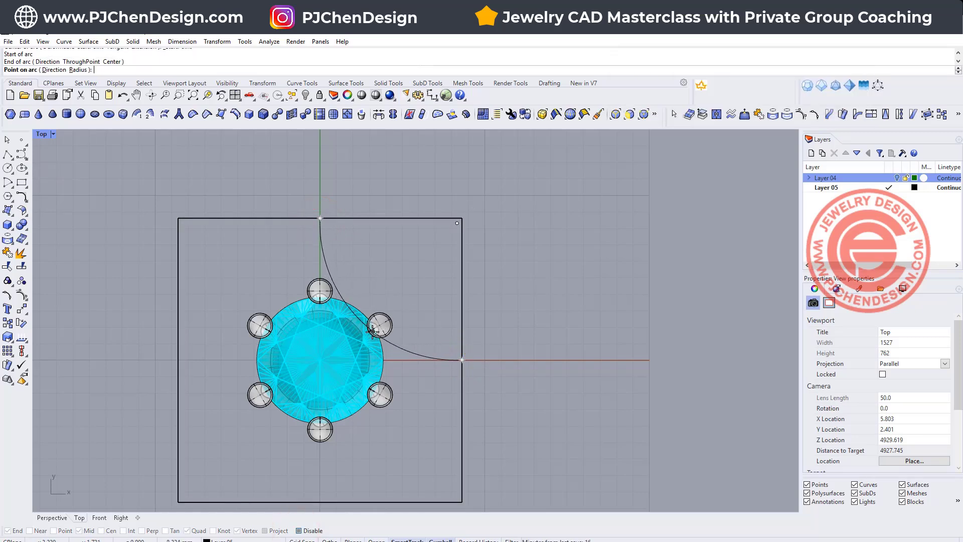
click(377, 327)
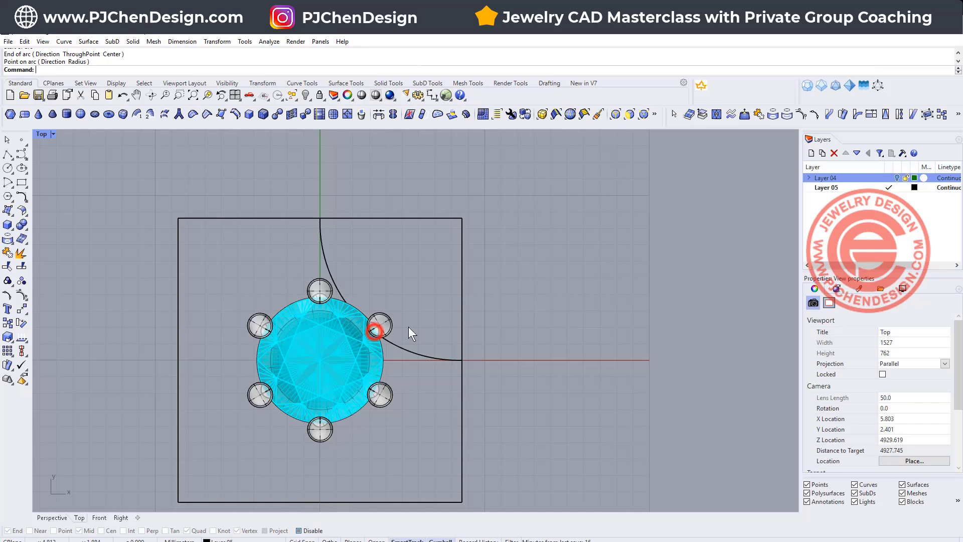
click(386, 262)
click(330, 265)
Step: Draw an upright rounded rectangle with conic corners in the Right view, starting at the arc's end on the square's edge
double_click(45, 134)
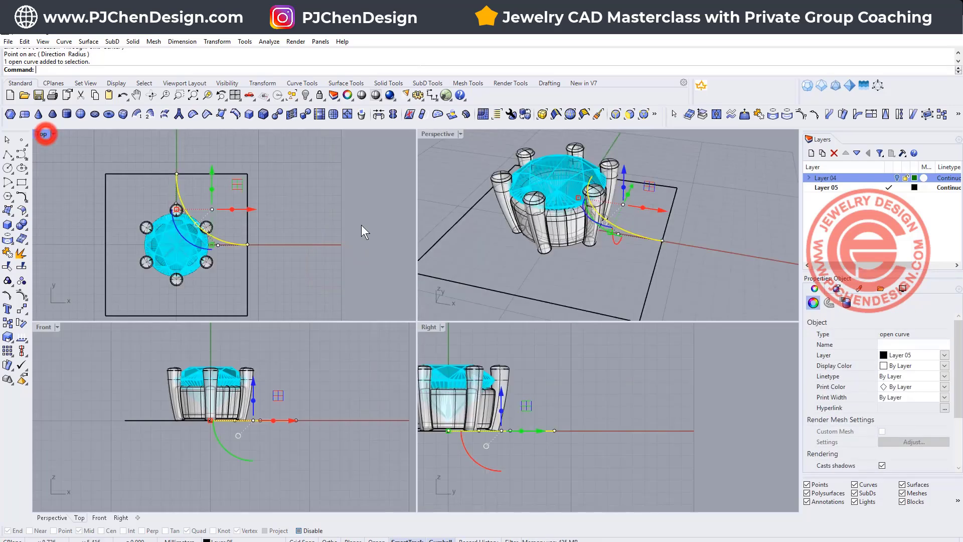
right_drag(540, 254, 587, 205)
scroll(590, 210, up, 6)
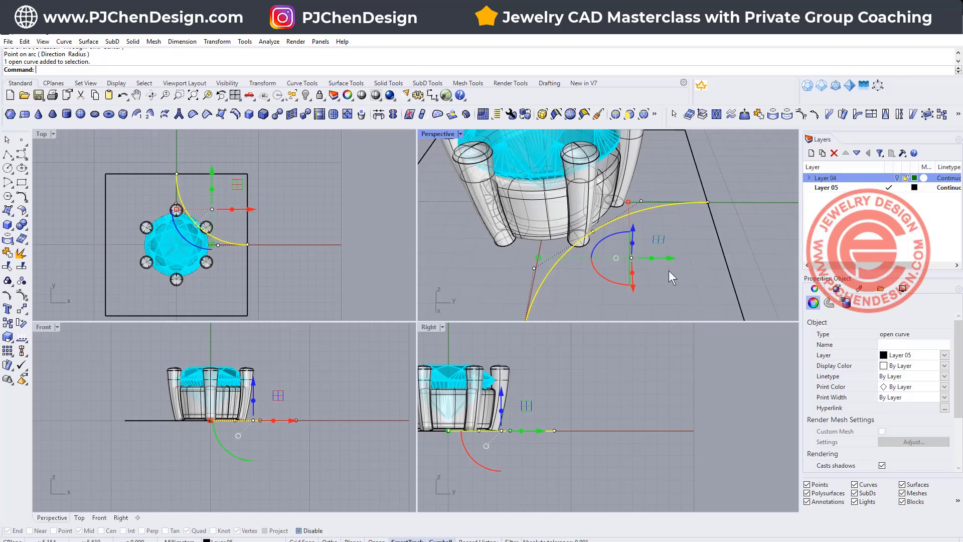
right_drag(669, 270, 643, 279)
scroll(207, 397, up, 5)
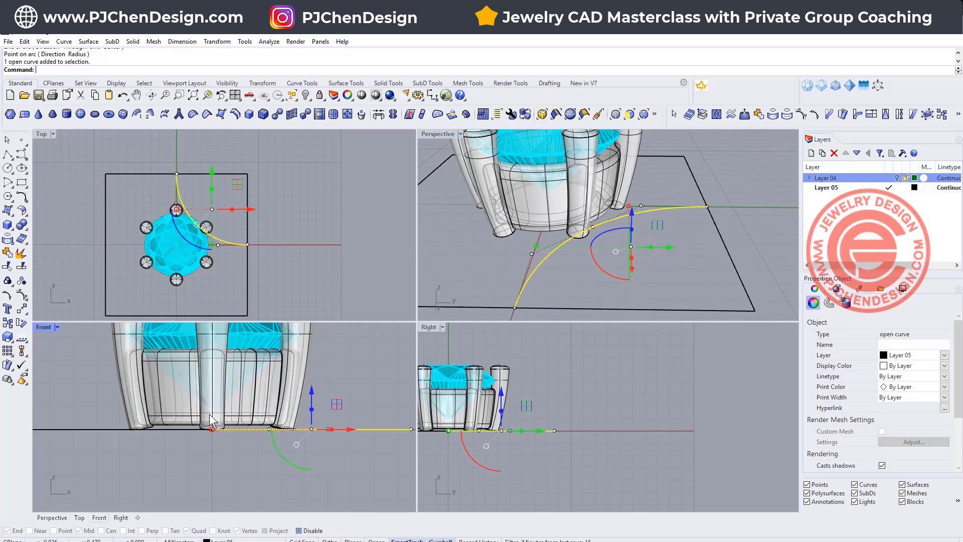
click(26, 183)
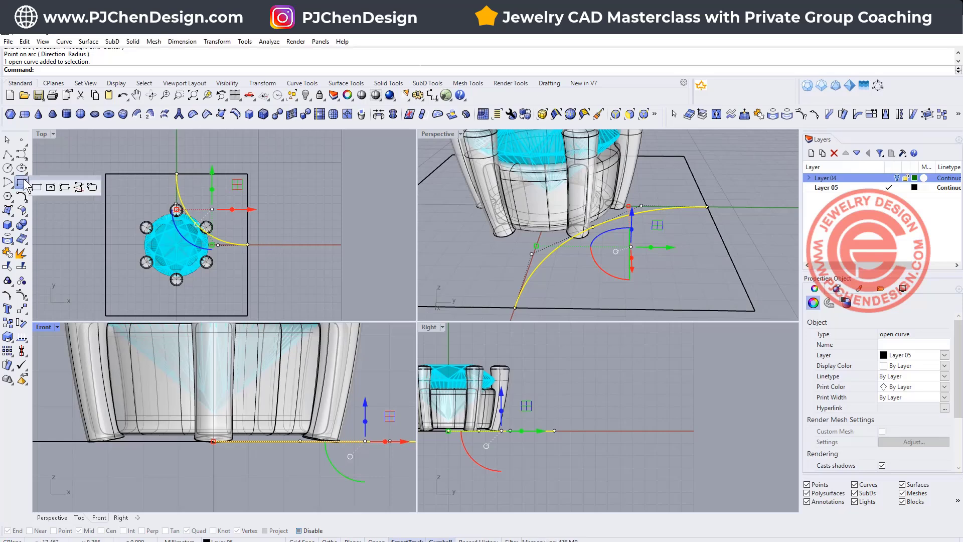
click(96, 190)
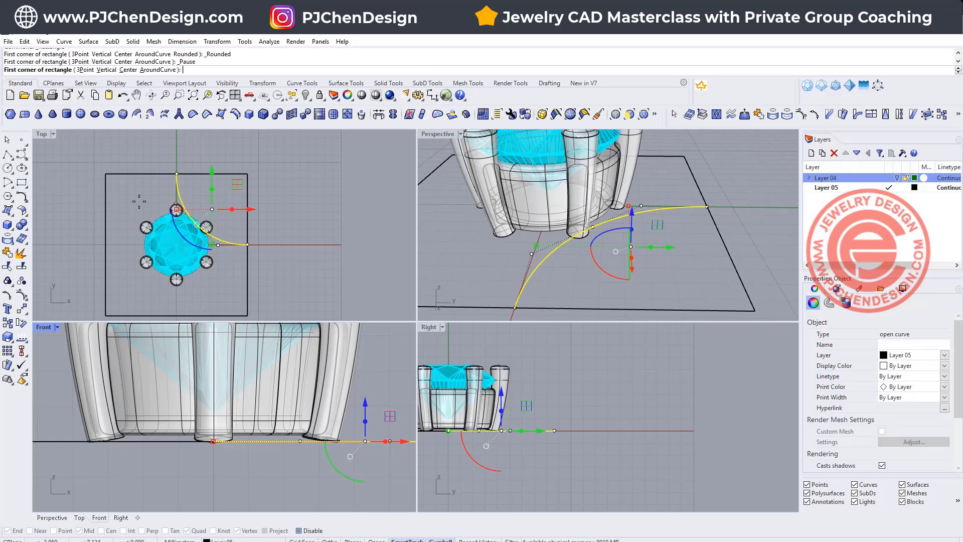
click(249, 243)
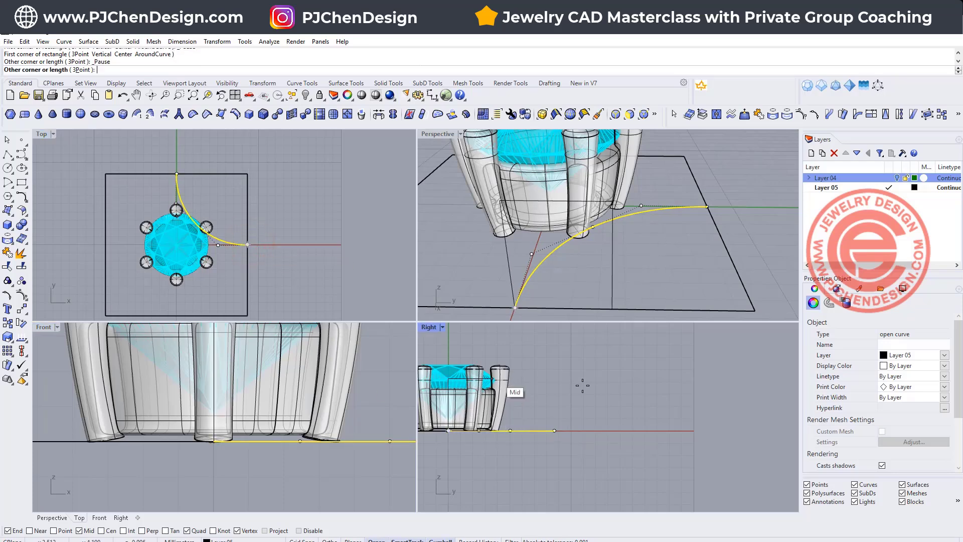
right_drag(582, 385, 616, 389)
scroll(572, 400, up, 6)
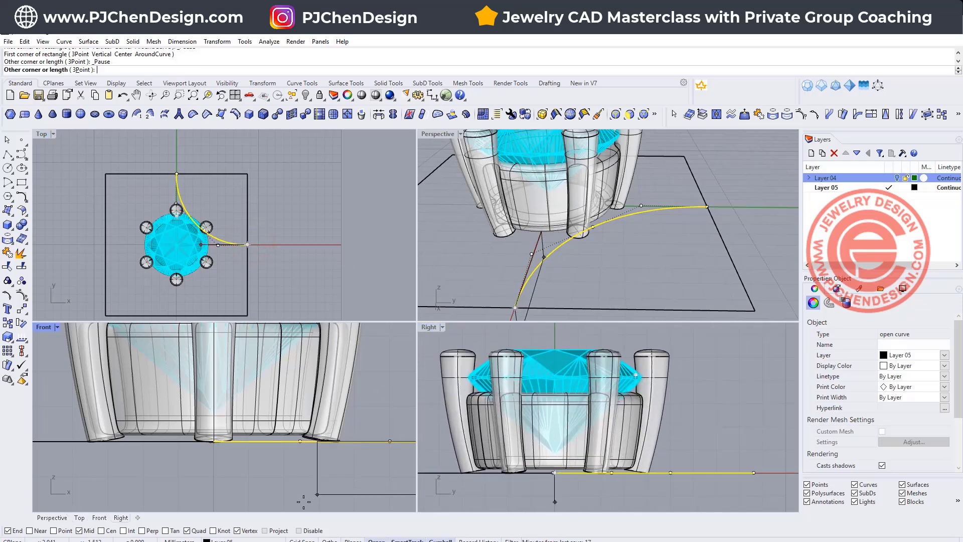
click(299, 531)
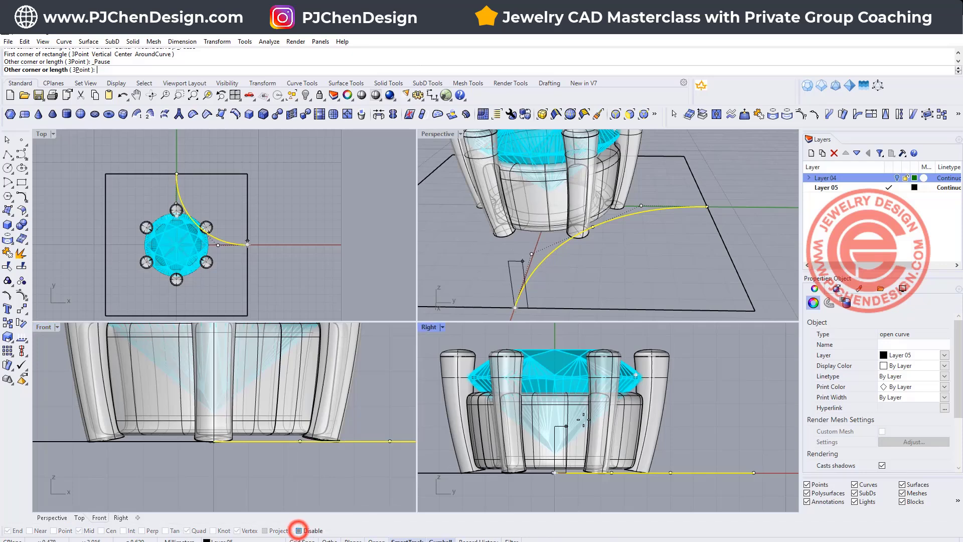
click(582, 392)
scroll(577, 396, up, 5)
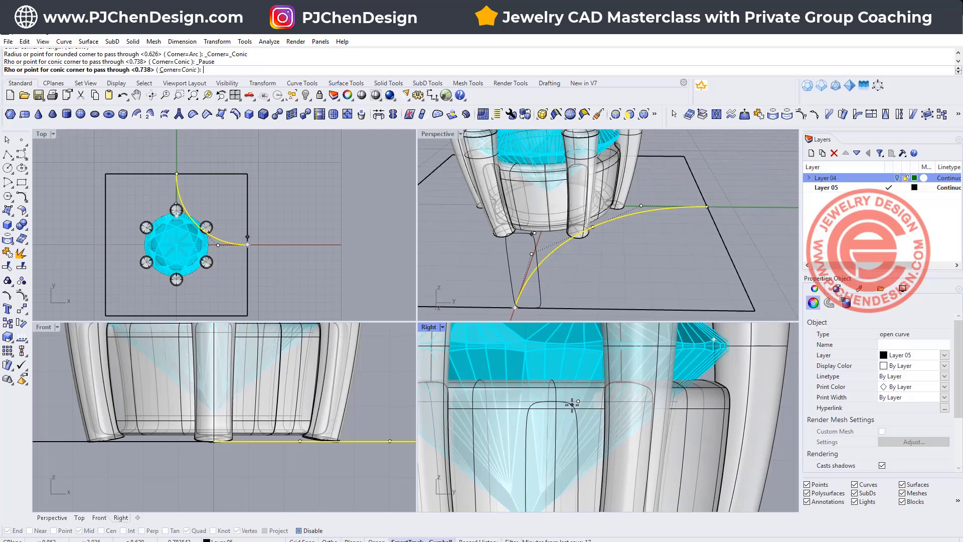
click(572, 405)
Step: Try a freeform SubD Sweep 1 of the rounded-rectangle profile along the arc, with Corners on, 8 shape segments and 4 rail segments
scroll(664, 257, down, 6)
right_drag(665, 257, 639, 269)
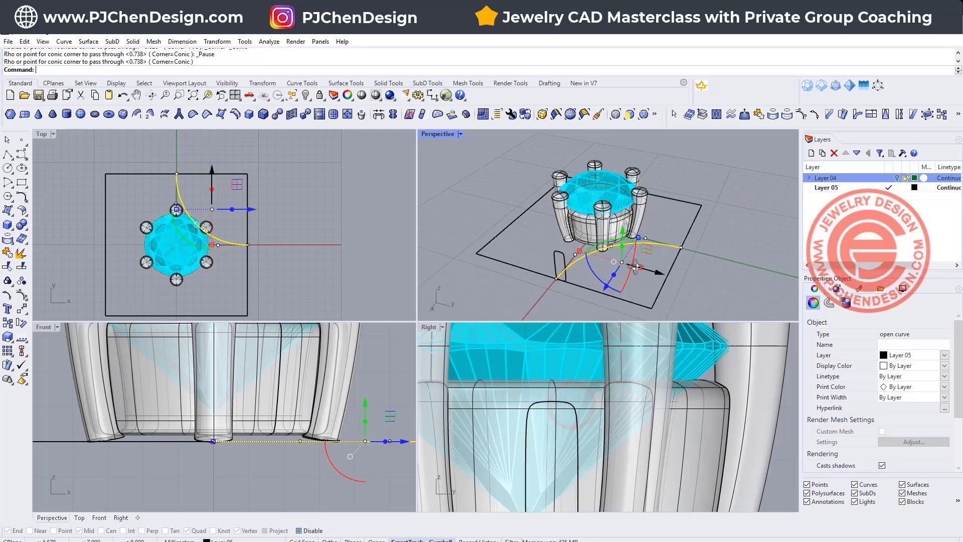
click(716, 267)
click(133, 41)
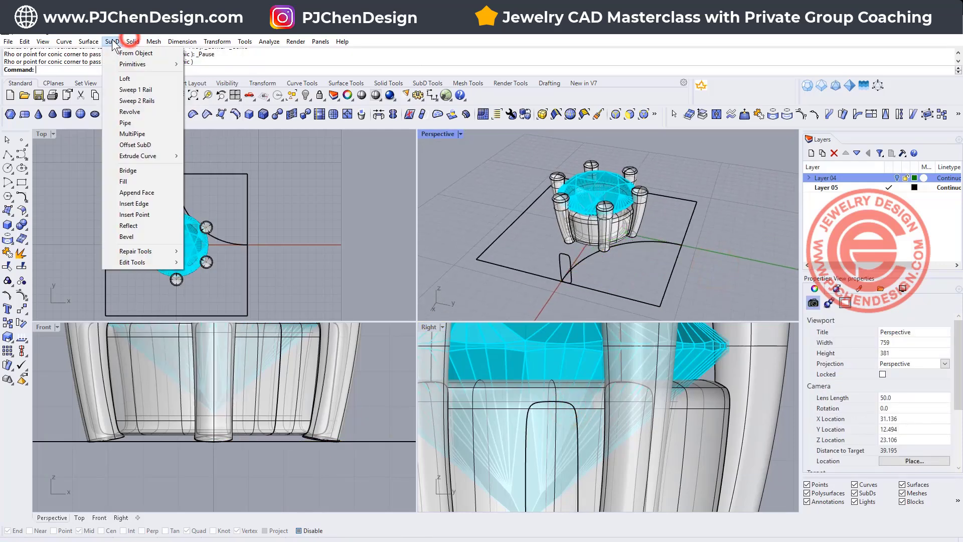
mouse_move(113, 42)
click(146, 92)
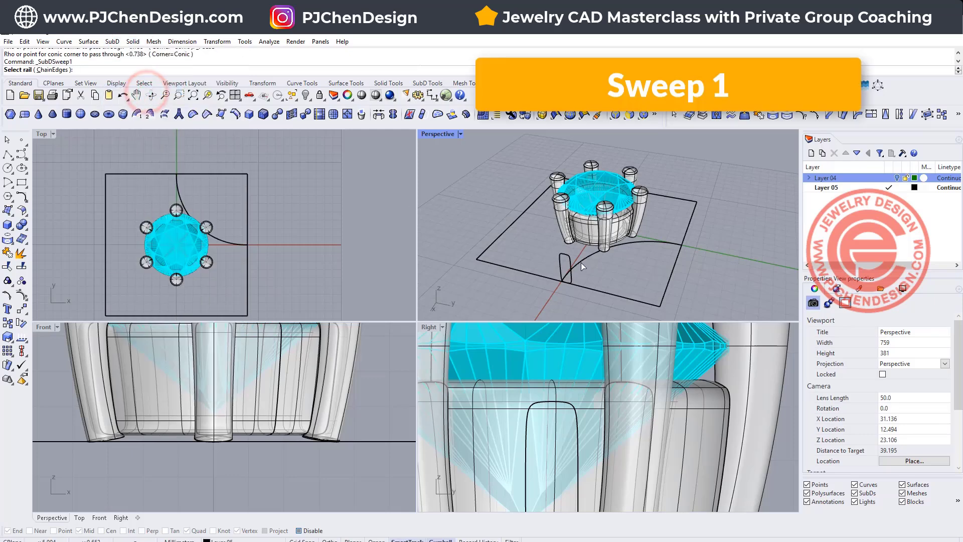
click(580, 261)
click(565, 265)
key(Return)
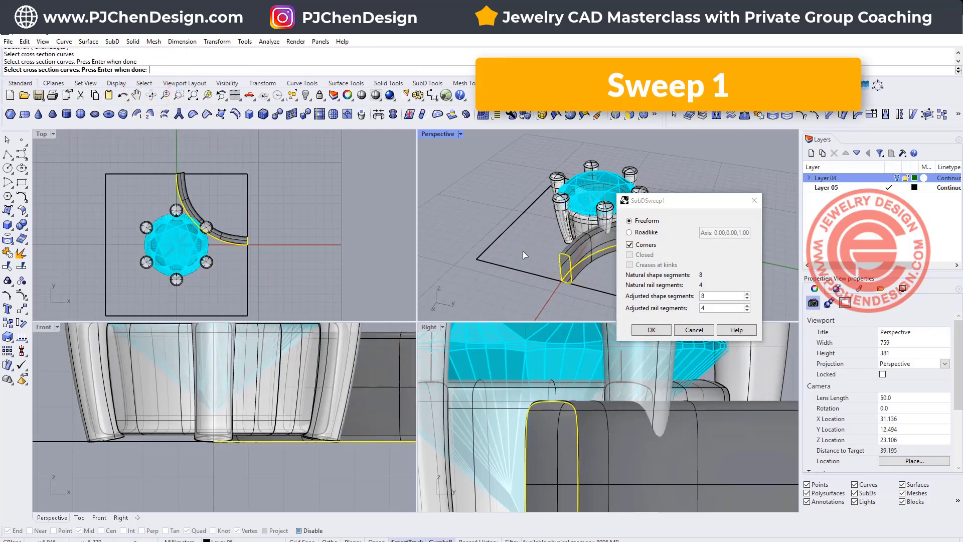
key(Return)
Step: Inspect the swept band's far end against the square and undo the SubD sweep
right_drag(522, 251, 657, 260)
scroll(658, 259, up, 10)
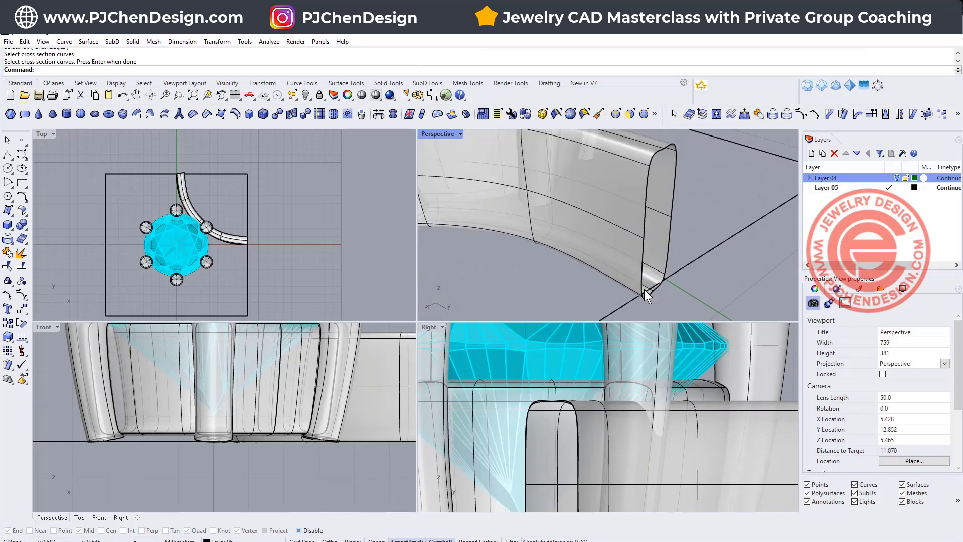
click(676, 272)
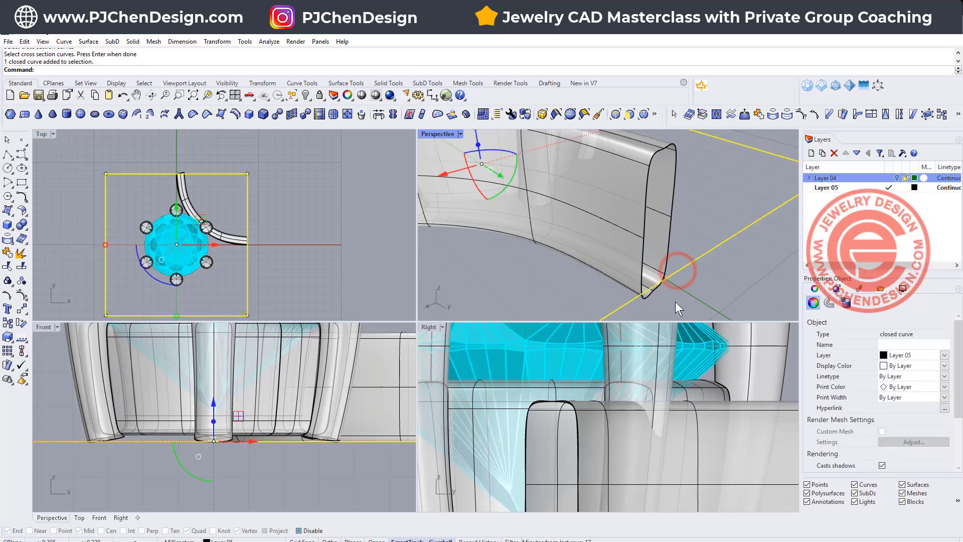
key(ctrl+z)
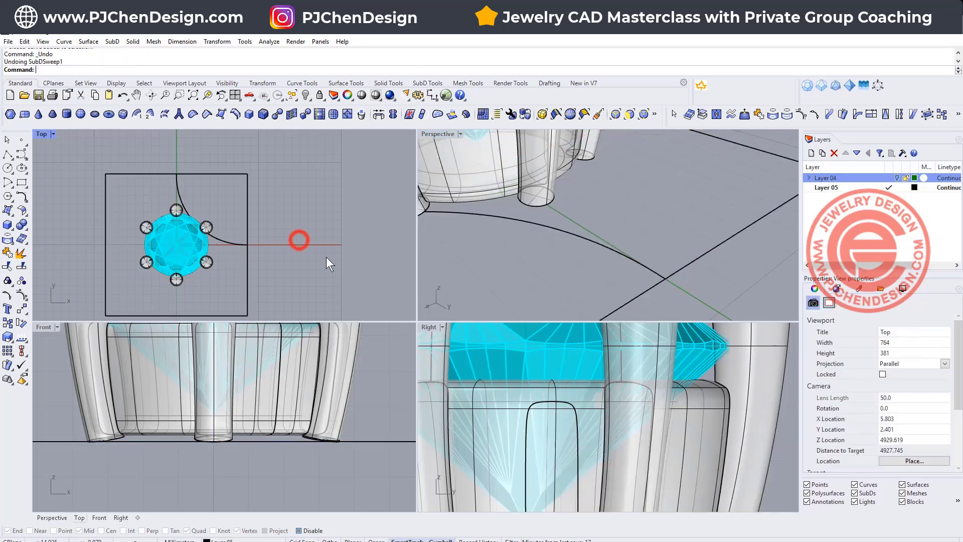
Step: Mirror the rounded-rectangle profile to the arc's other end, across a diagonal from the origin (0) to the square's upper-right corner
scroll(578, 270, down, 5)
click(505, 197)
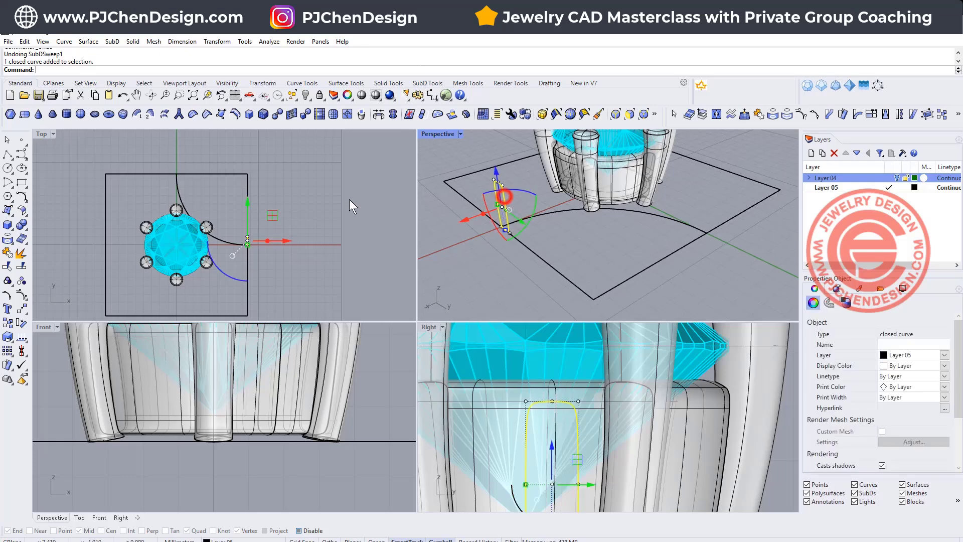
click(23, 324)
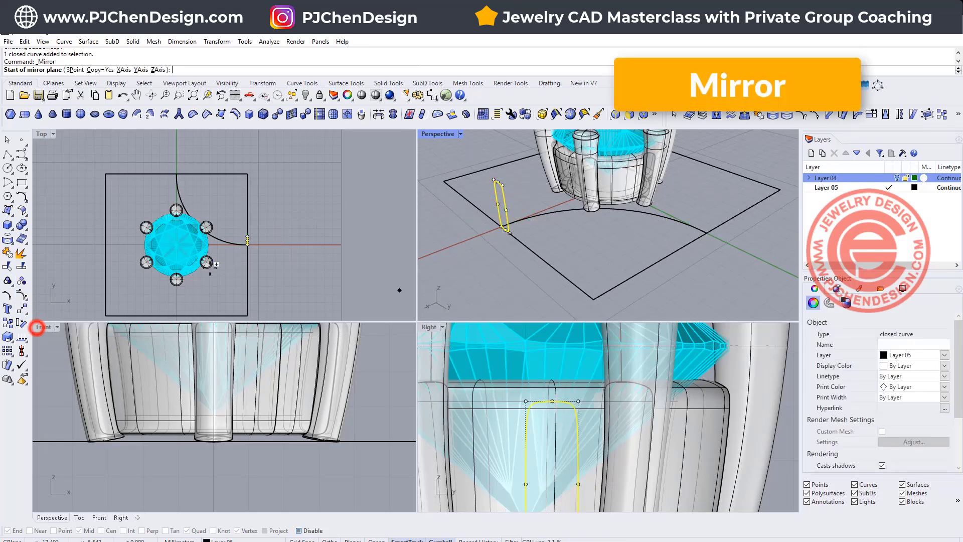
text(0)
key(Return)
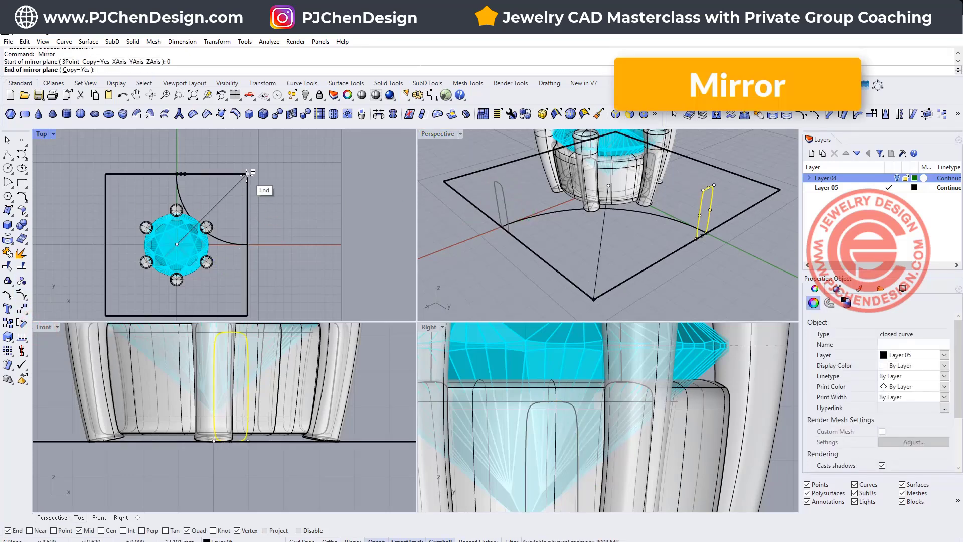
click(248, 174)
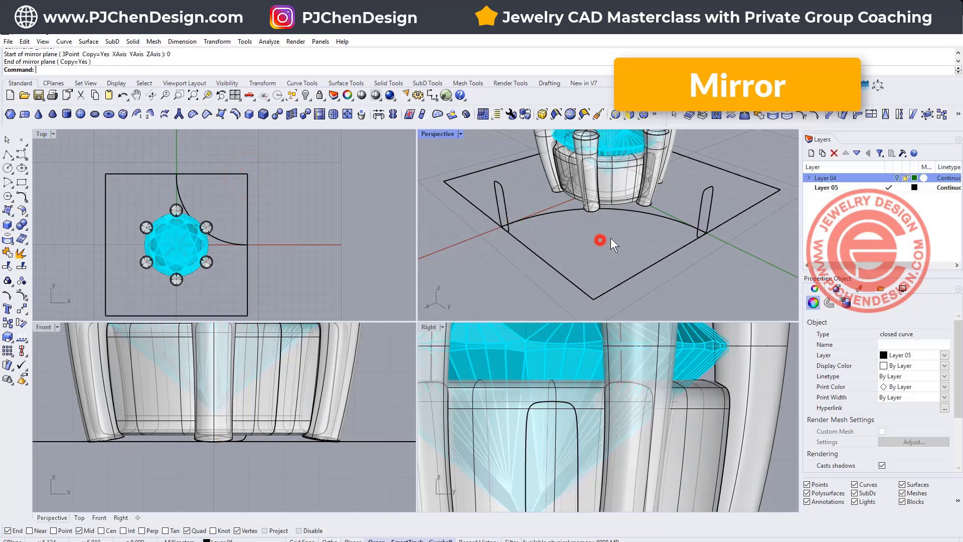
Step: Create a freeform Sweep 1 Rail surface along the arc through both end profiles, leaving the cross sections unchanged
right_drag(602, 241, 679, 233)
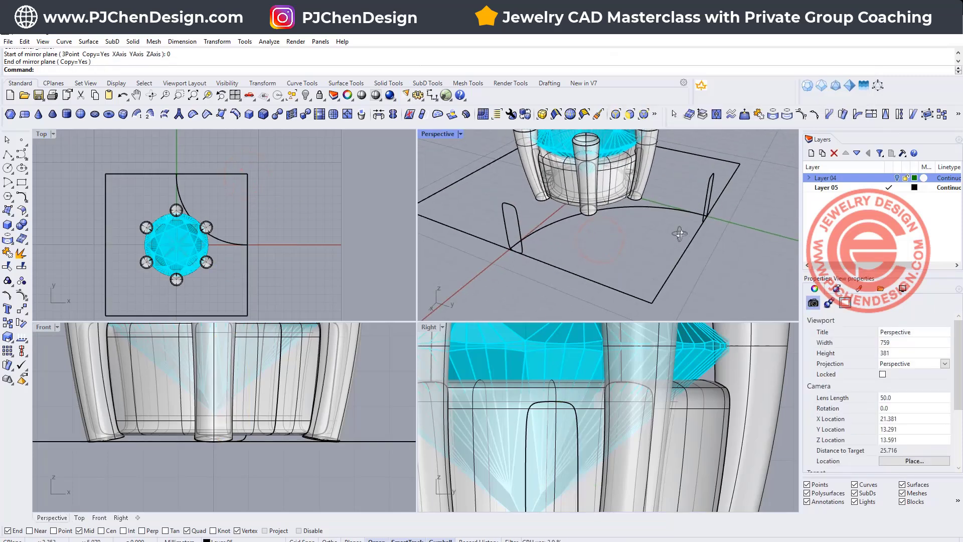
click(87, 42)
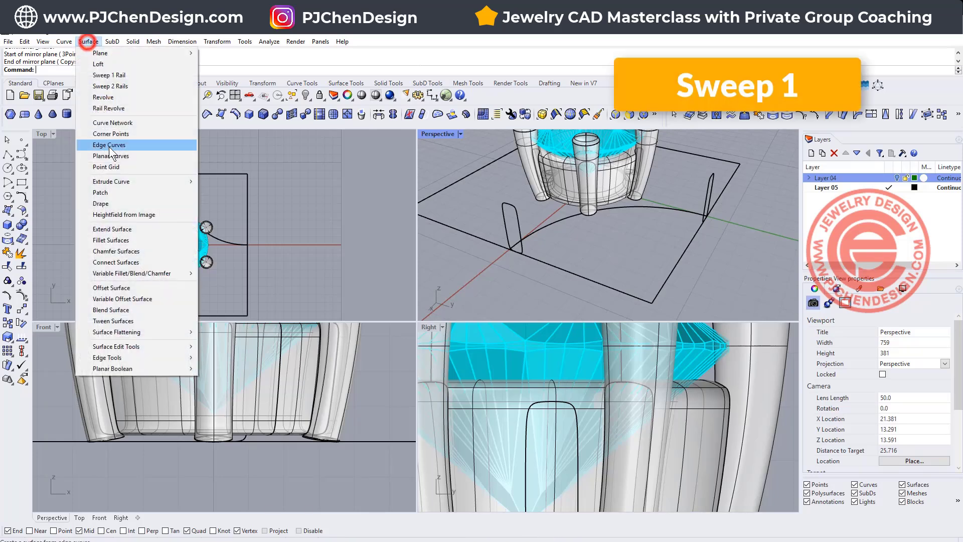
click(134, 76)
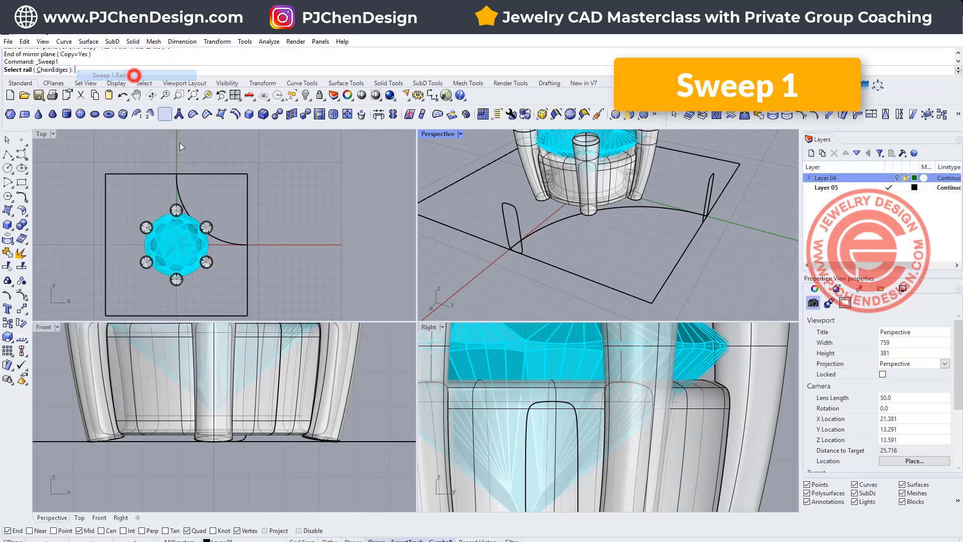
click(542, 230)
click(519, 220)
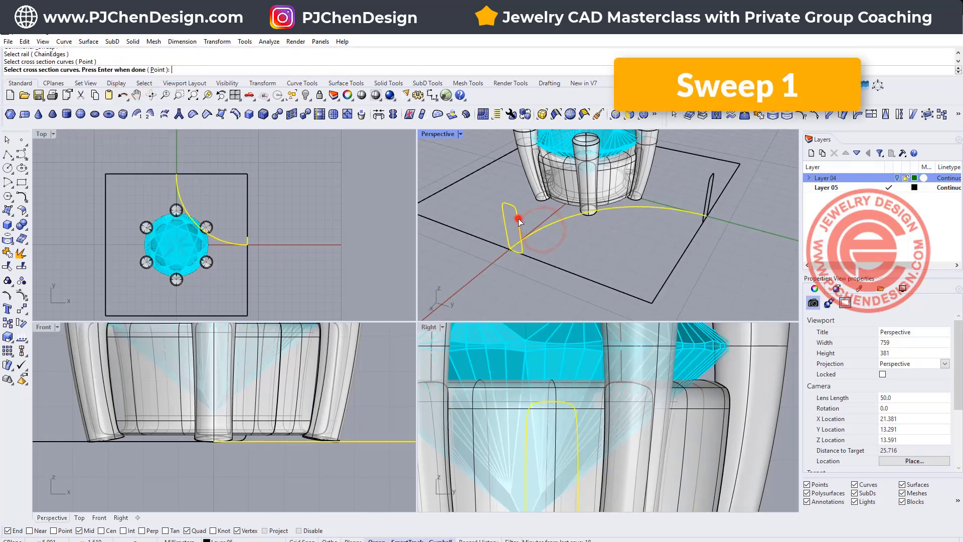
click(711, 205)
key(Return)
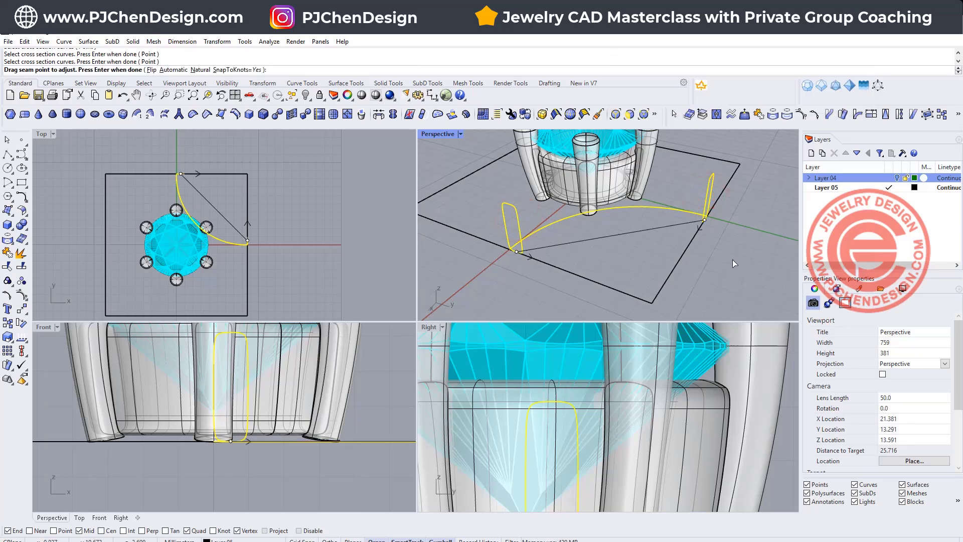
key(Return)
click(741, 384)
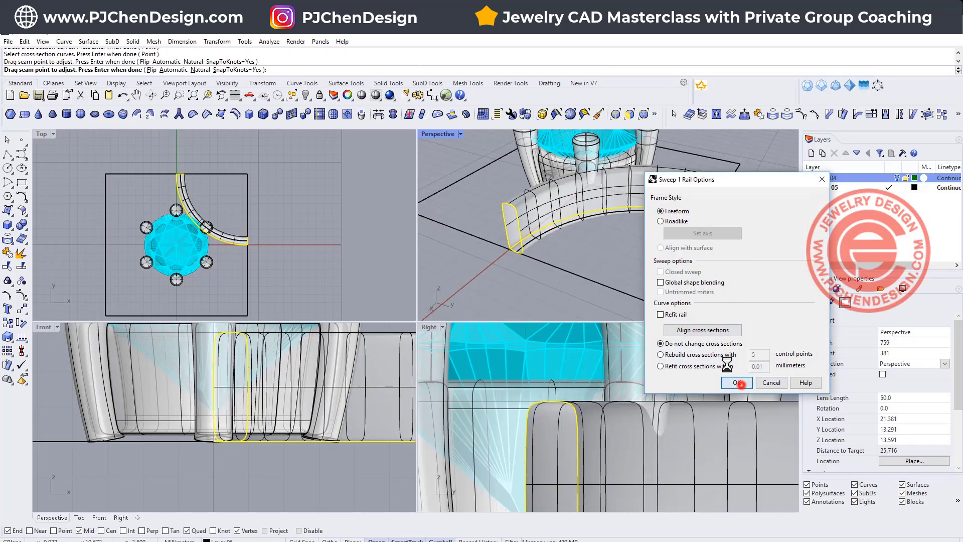
Step: Create an upright three-point plane with its base edge from the origin (0) to the square's upper-right corner, taller than the swept band
right_drag(673, 241, 720, 251)
right_drag(632, 208, 666, 207)
scroll(597, 186, up, 6)
right_drag(585, 190, 593, 144)
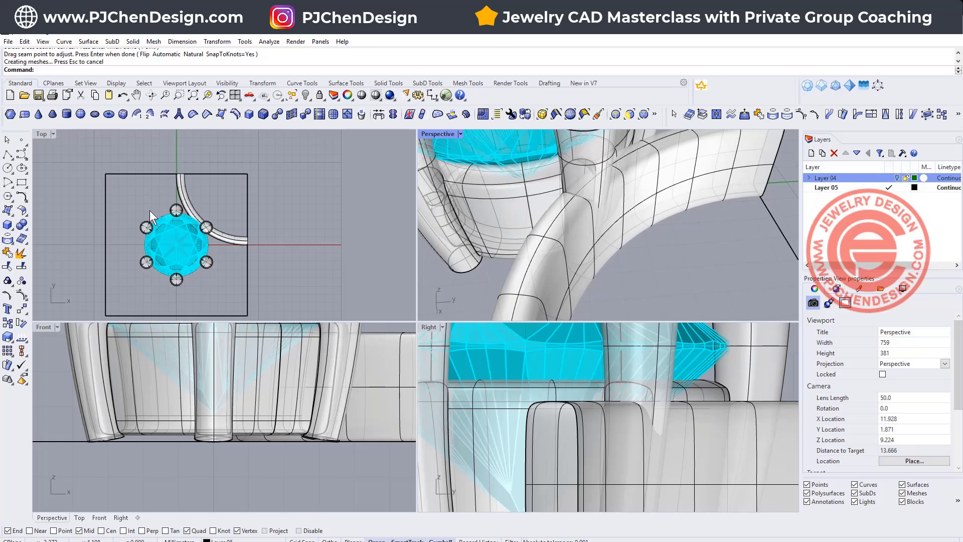
scroll(149, 209, up, 1)
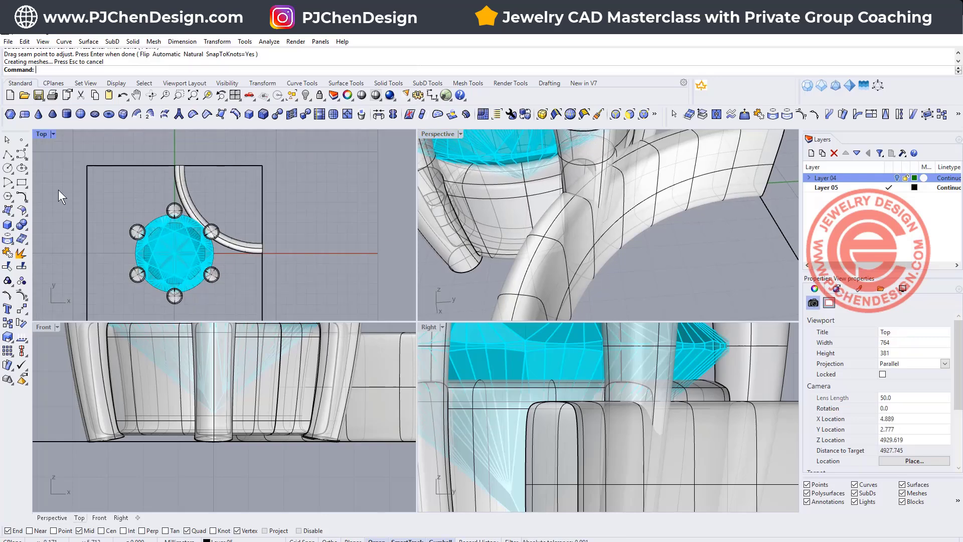
click(8, 212)
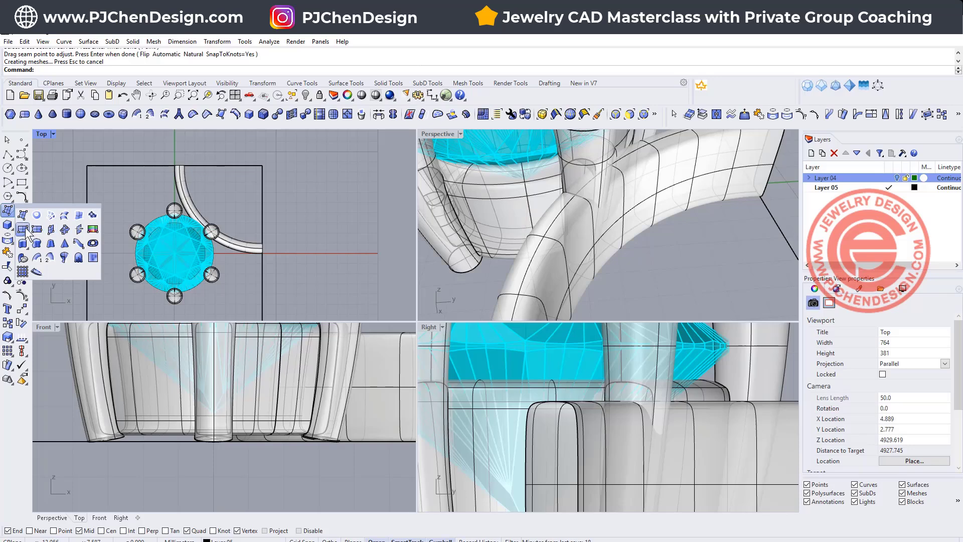
click(22, 229)
click(70, 69)
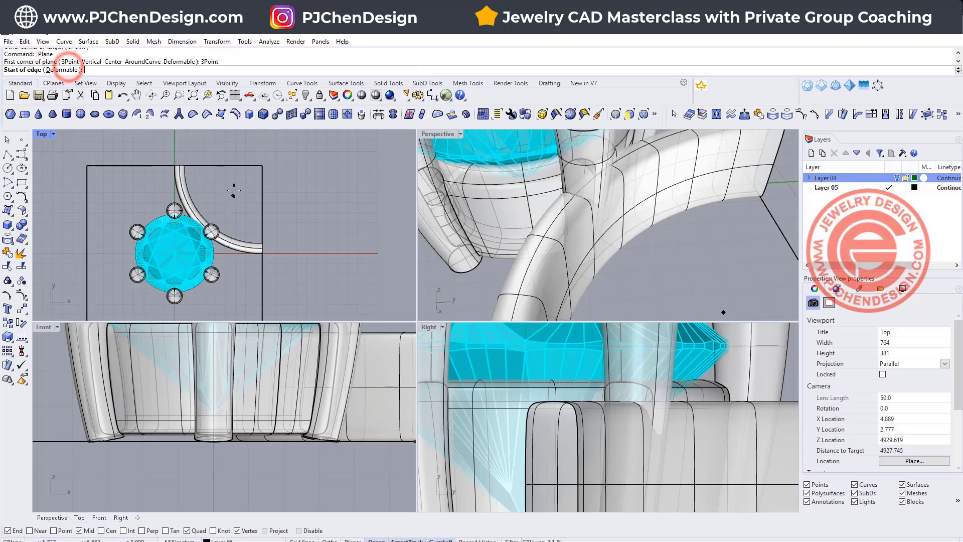
text(0)
key(Return)
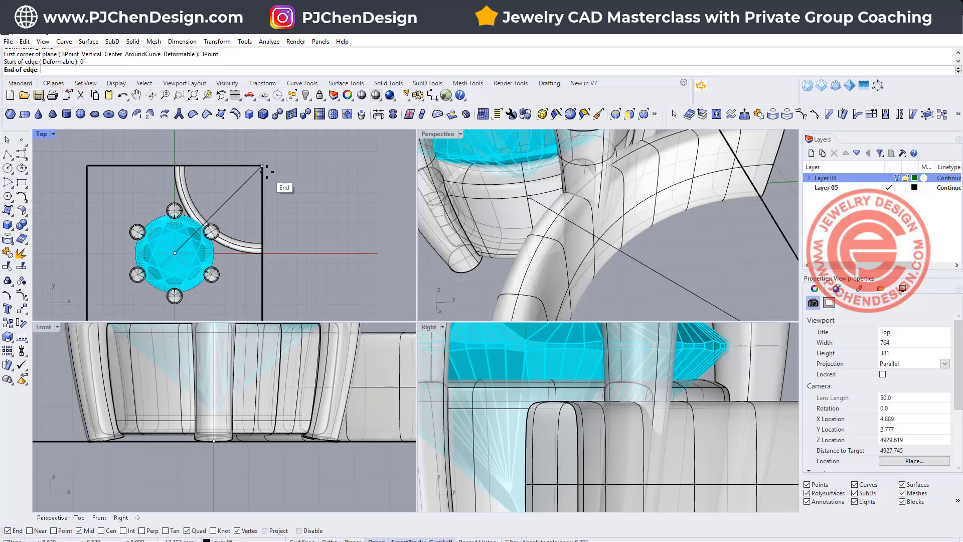
click(263, 166)
scroll(643, 405, down, 4)
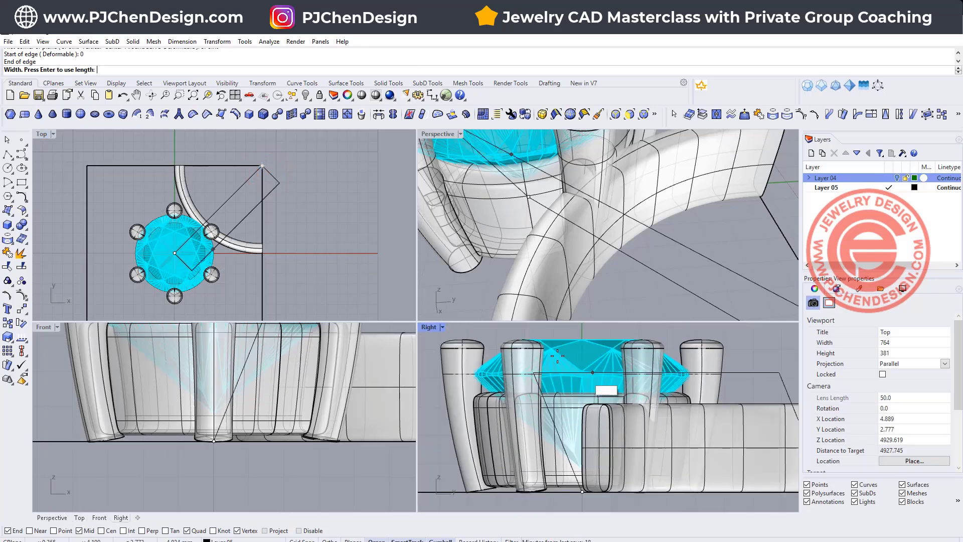
scroll(290, 381, down, 3)
right_drag(292, 396, 290, 461)
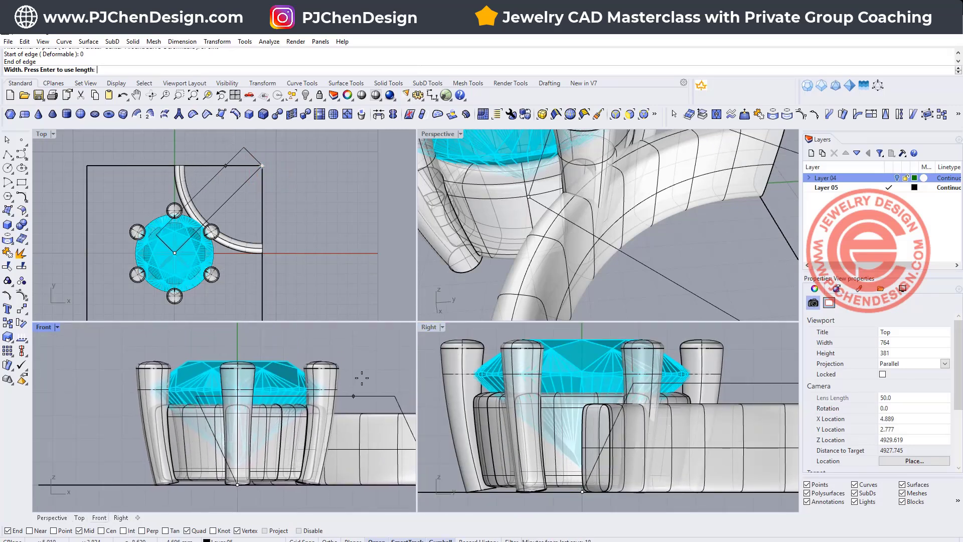
click(384, 349)
Step: Move the diagonal plane down vertically so it extends below the swept band's base
mouse_move(590, 181)
right_down()
mouse_move(619, 191)
mouse_move(602, 194)
right_up()
click(700, 373)
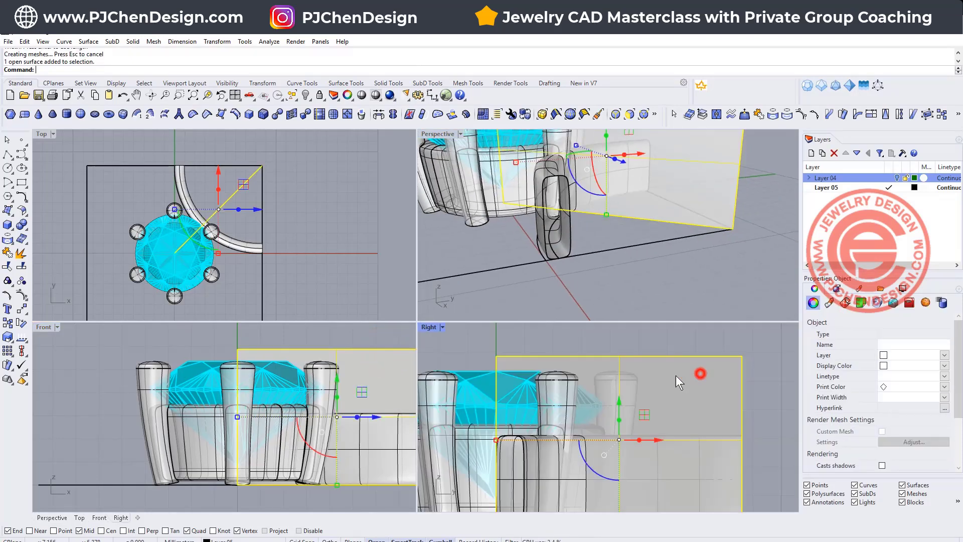
click(617, 400)
click(565, 279)
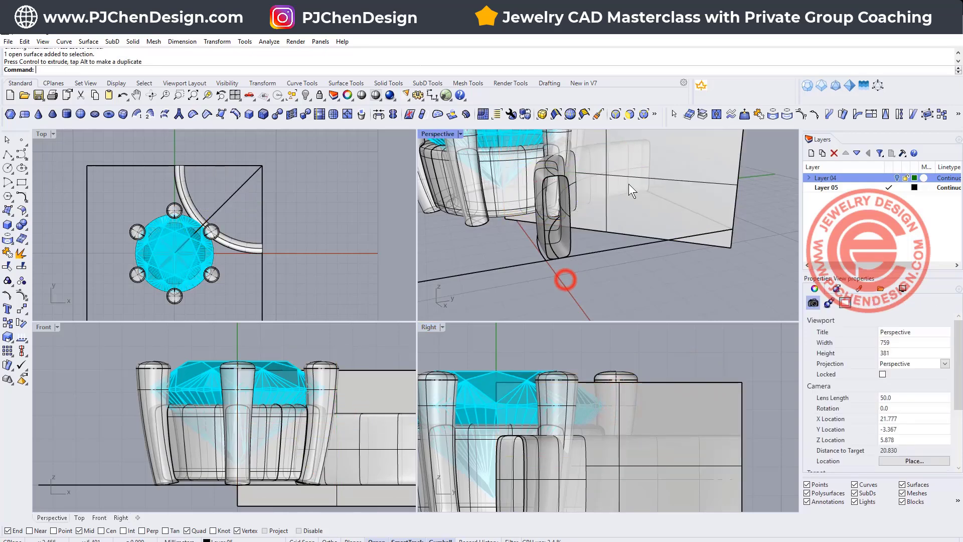
Step: Intersect the swept band with the diagonal plane to get a cross-section curve at the middle of the arc
right_drag(629, 184, 598, 161)
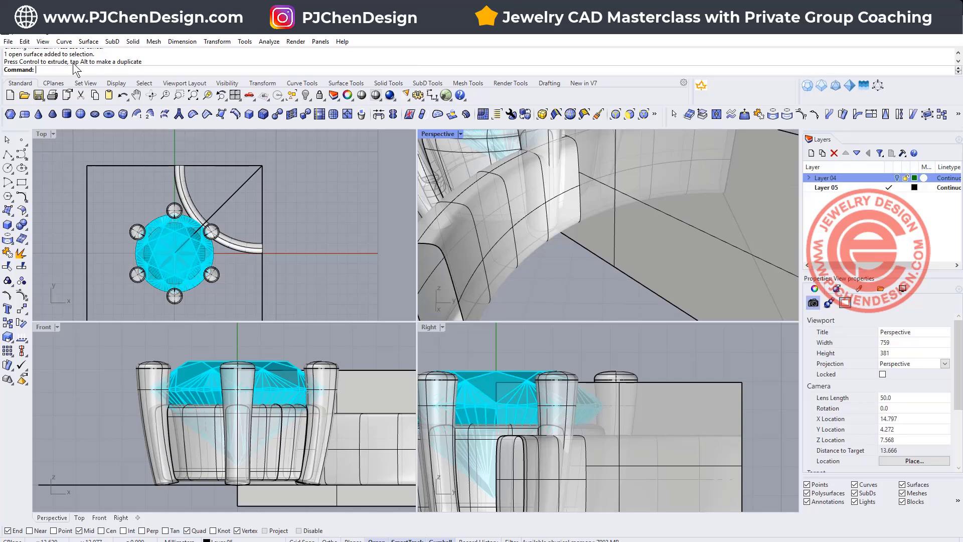
text(sect)
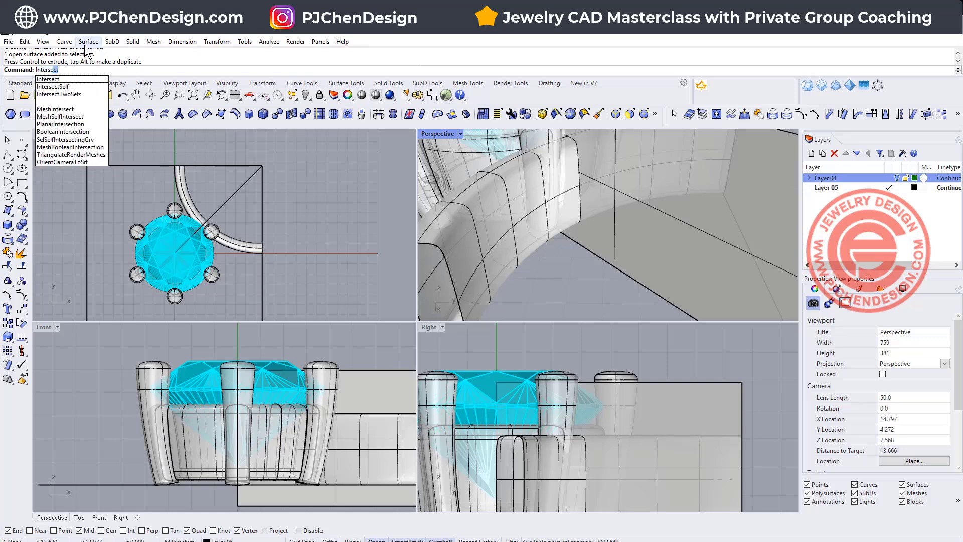
key(Return)
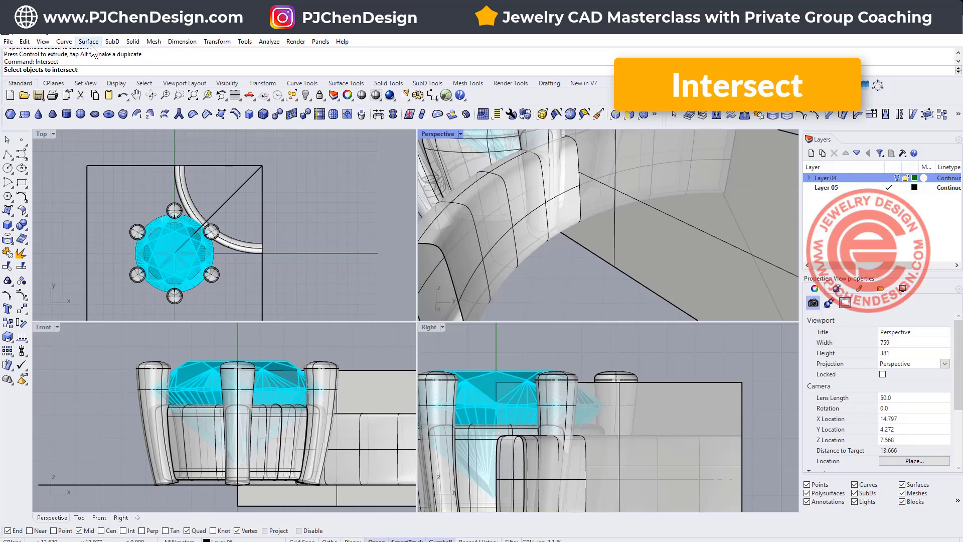
click(487, 288)
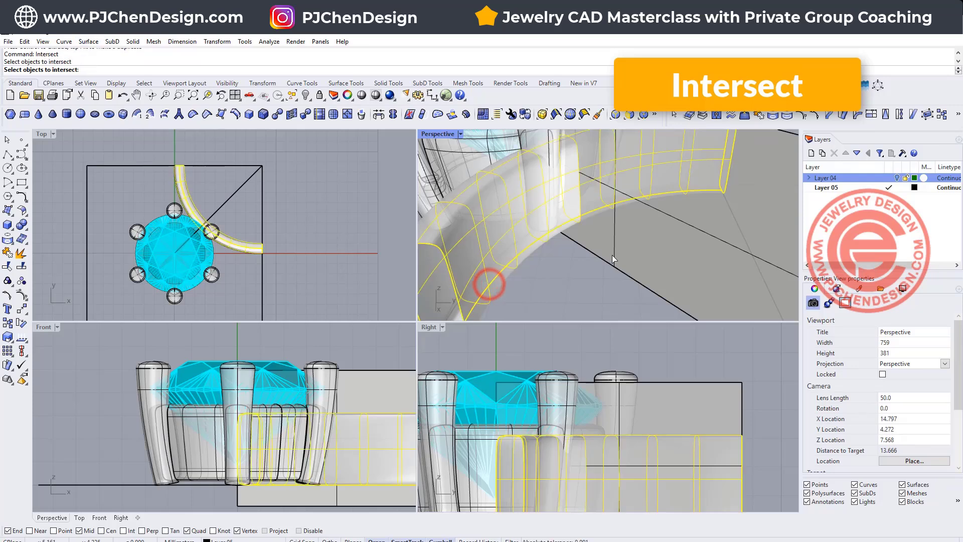
click(635, 244)
key(Return)
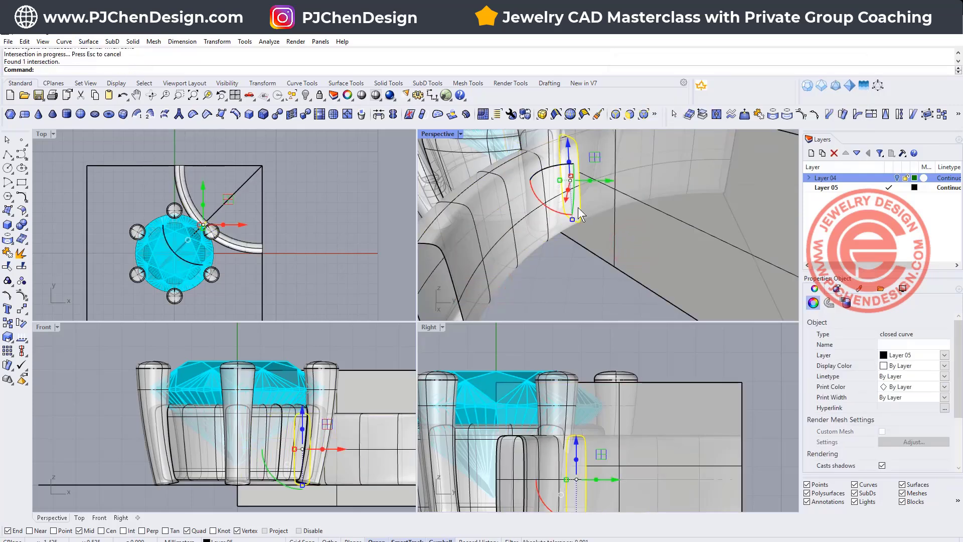
Step: Delete the diagonal plane and the swept band, keeping the three profile curves and the arc
click(685, 260)
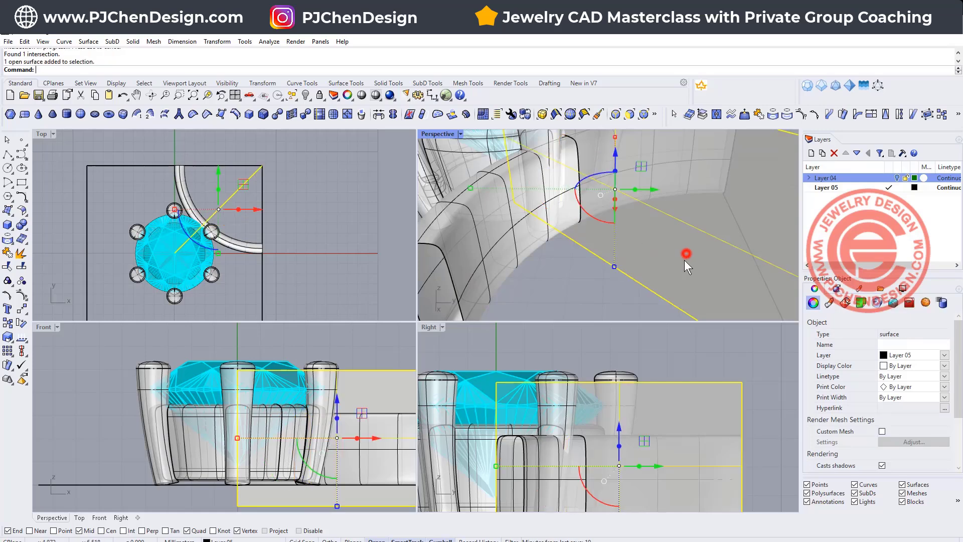
key(Delete)
scroll(485, 263, down, 6)
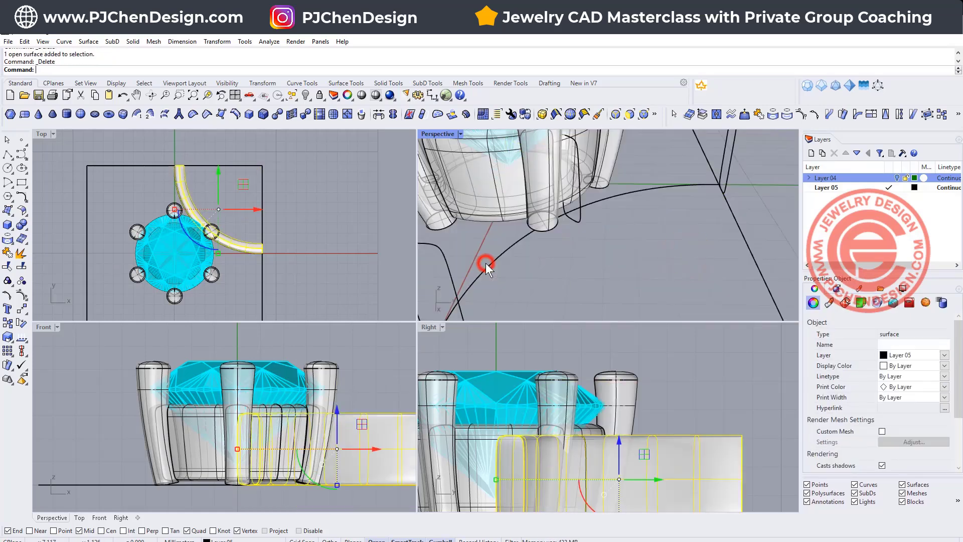
Step: Maximize the Perspective view and set the display color of the three profile curves to Red
double_click(436, 134)
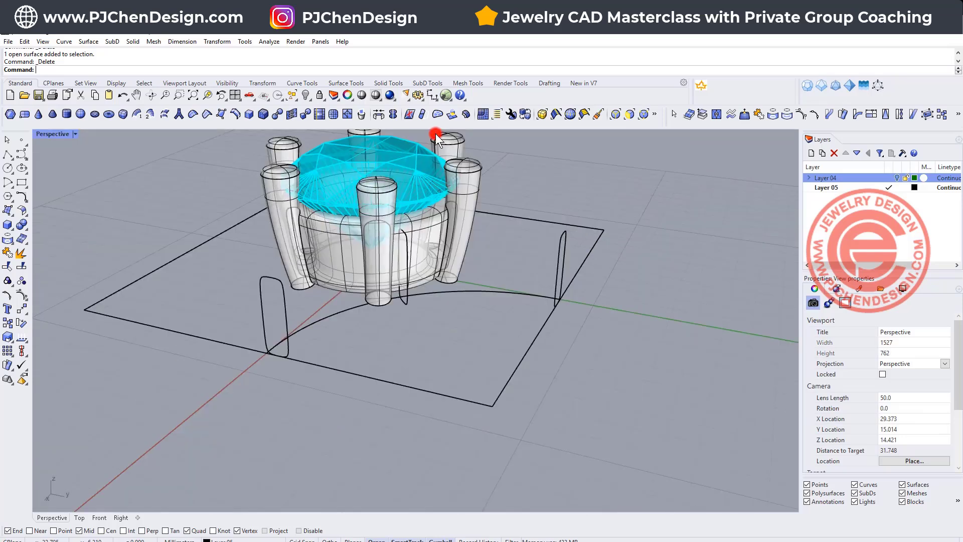
click(288, 324)
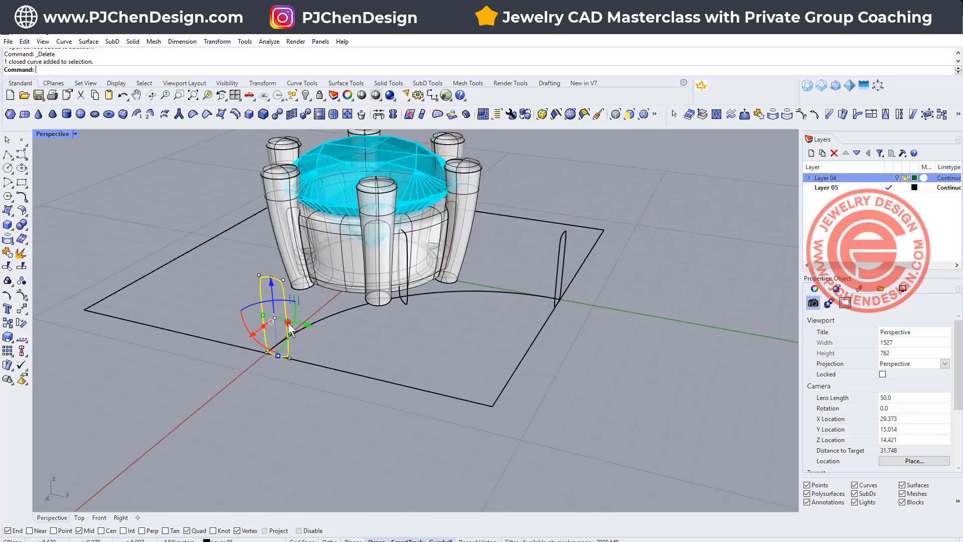
shift+click(405, 305)
shift+click(559, 272)
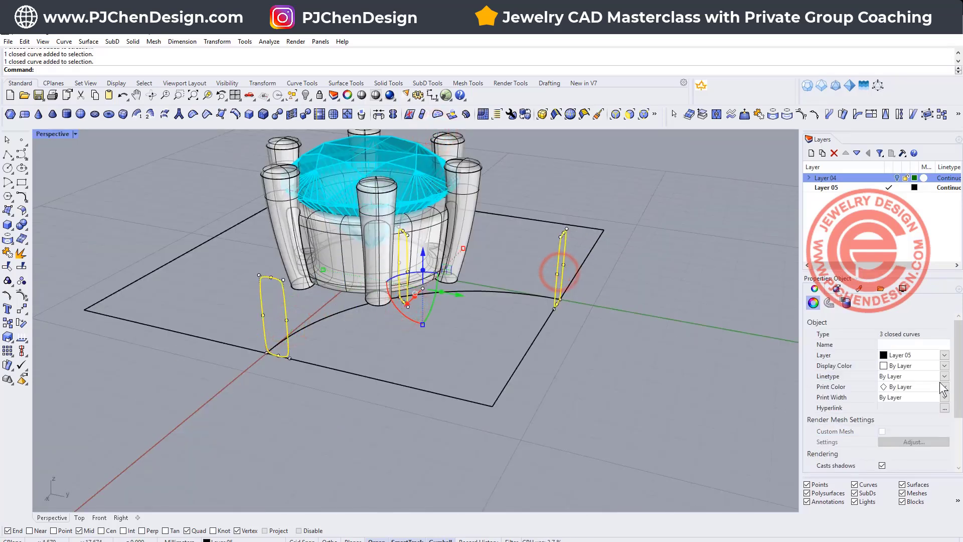
click(946, 368)
click(918, 409)
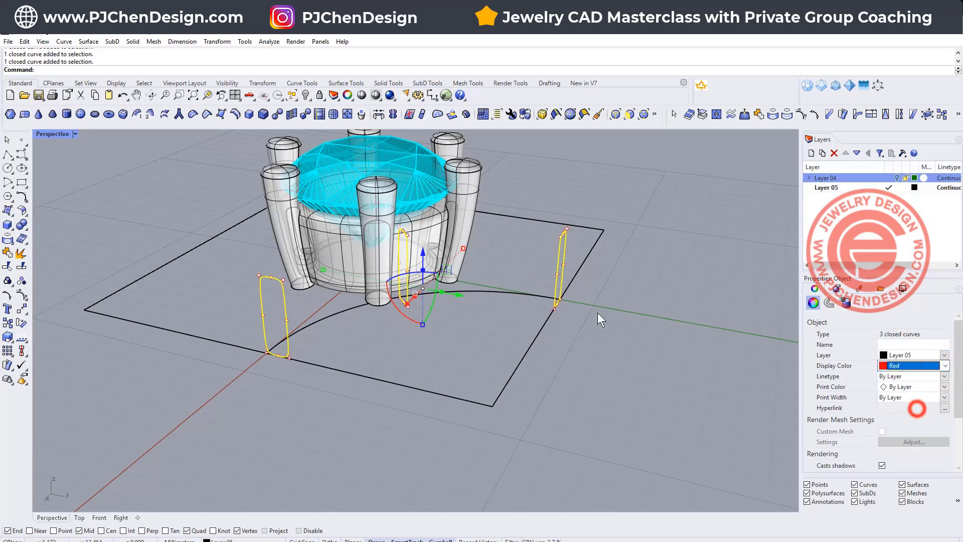
right_drag(597, 313, 651, 277)
click(651, 277)
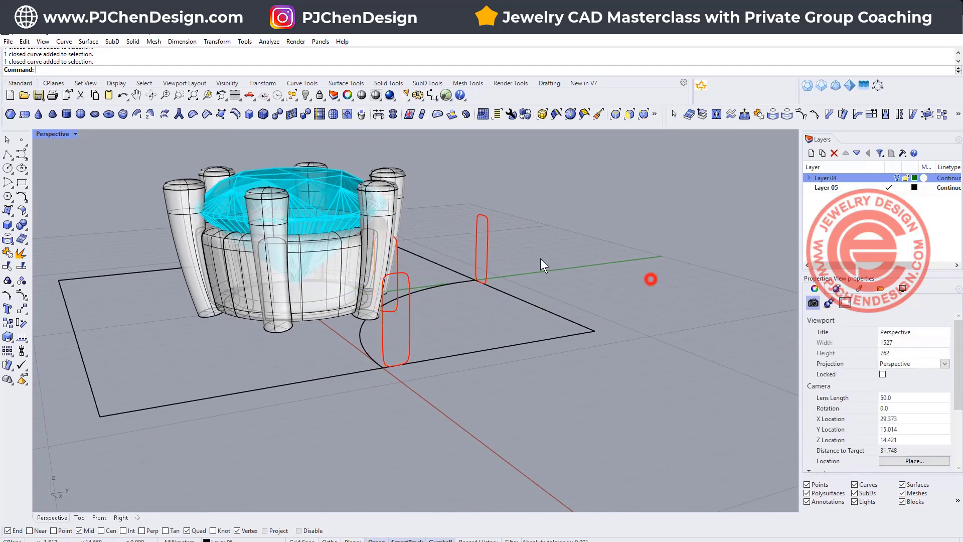
Step: Scale the two end profile curves vertically from their base with Scale 1D, by a factor of about 0.48
click(489, 249)
shift+click(409, 344)
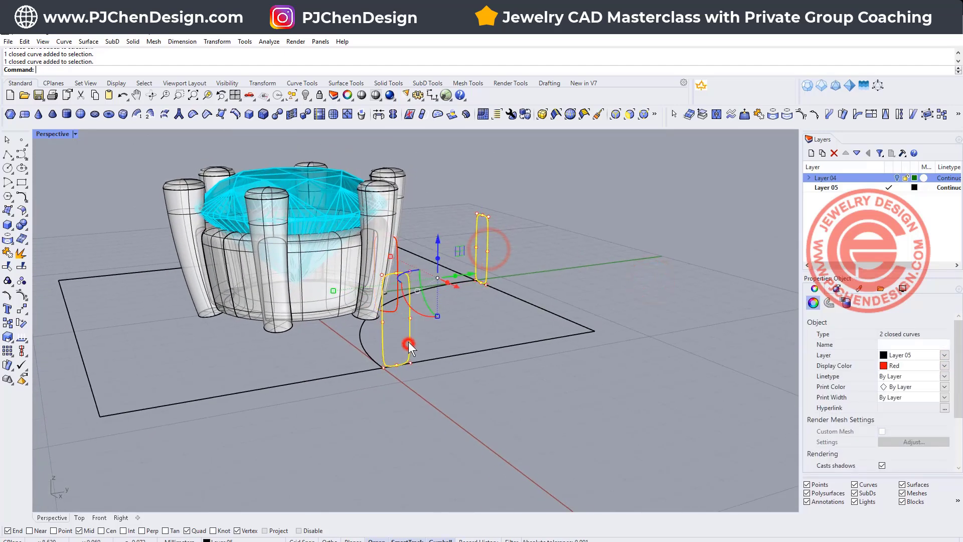
right_click(21, 310)
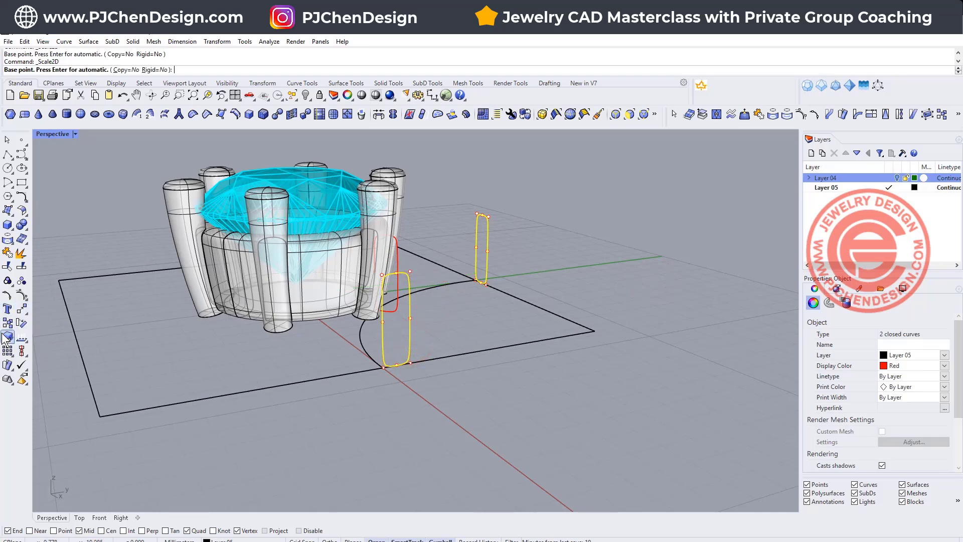
click(6, 338)
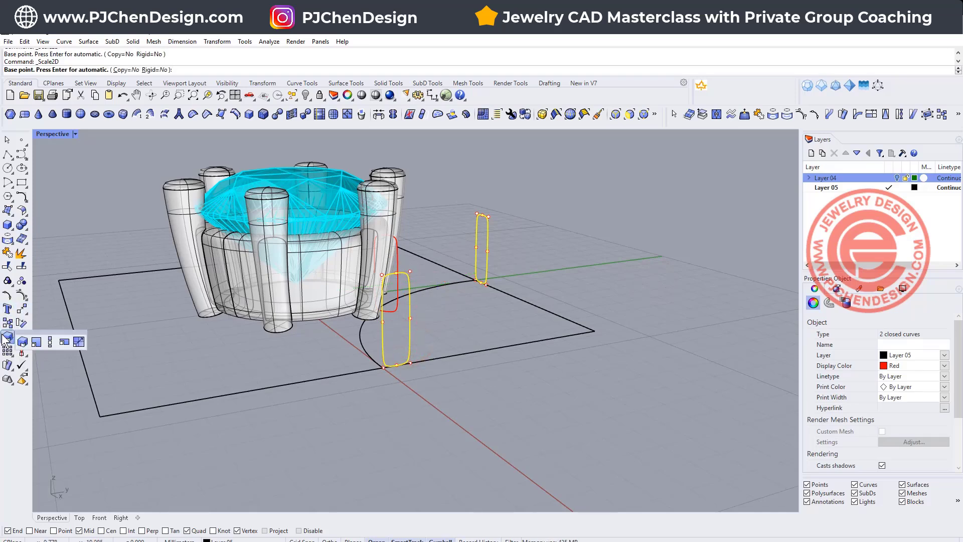
click(51, 342)
click(396, 364)
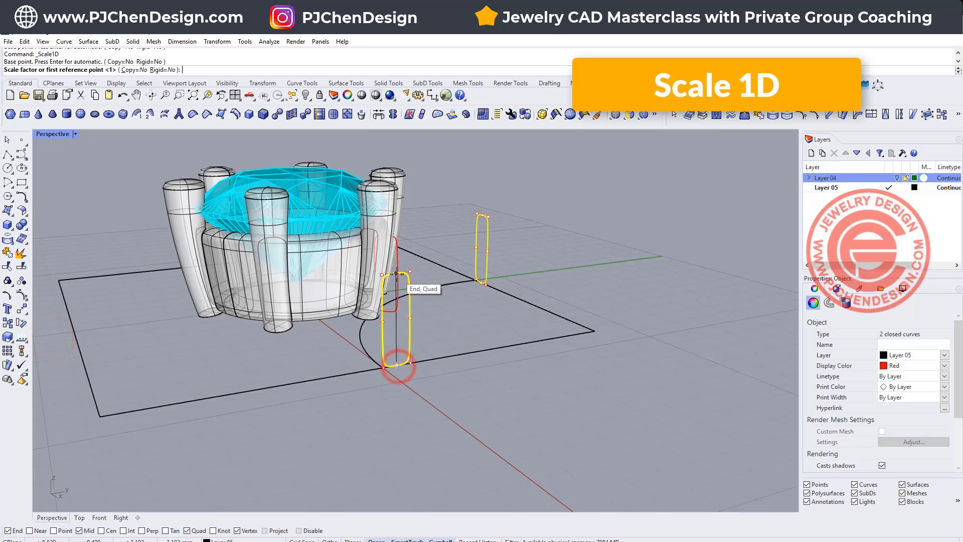
click(396, 273)
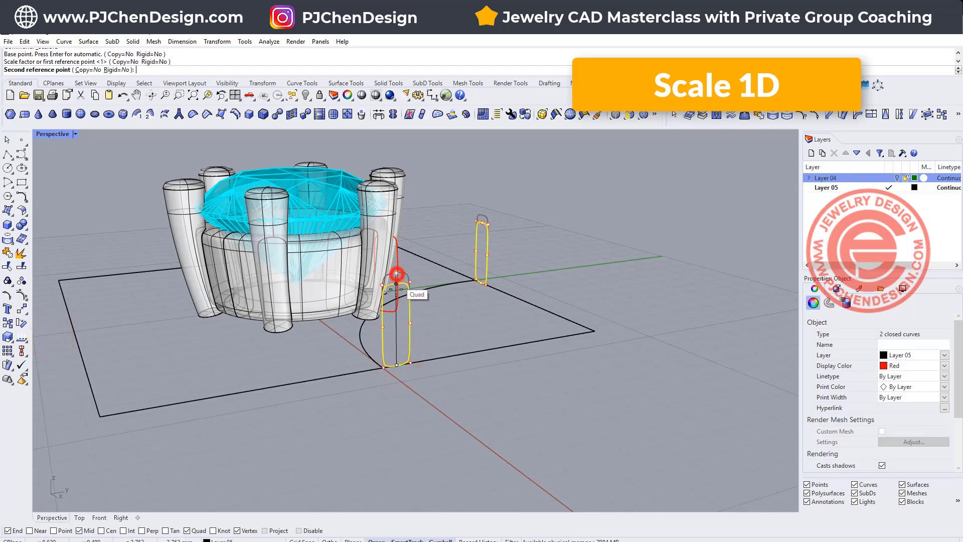
click(396, 326)
click(623, 291)
right_drag(622, 291, 502, 305)
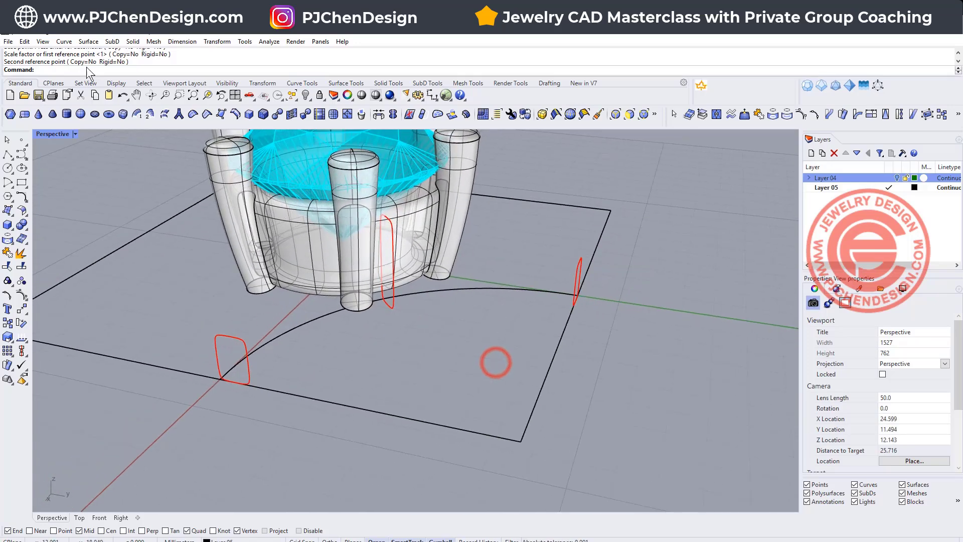
Step: Sweep the three red profiles along the arc with a freeform Sweep 1 Rail, leaving the cross sections unchanged
click(93, 41)
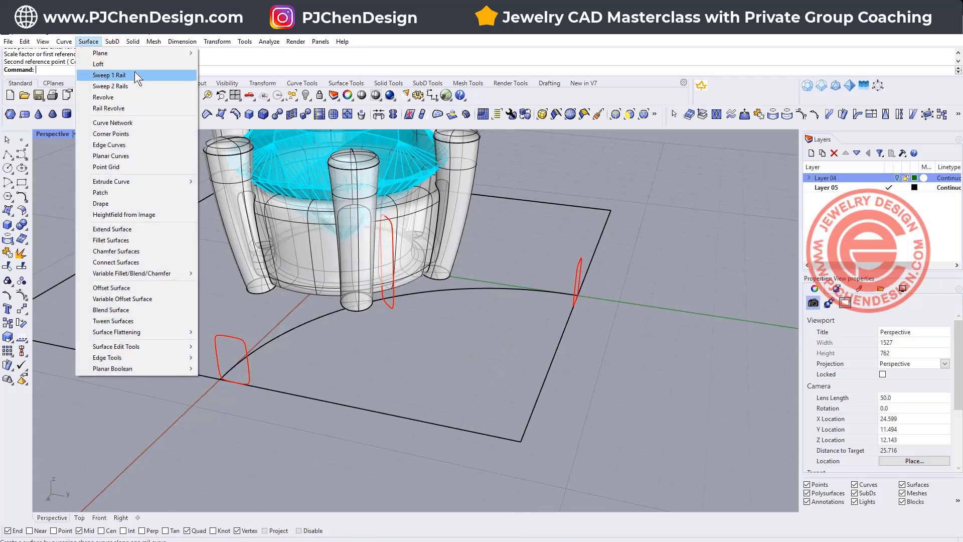
click(134, 73)
click(258, 347)
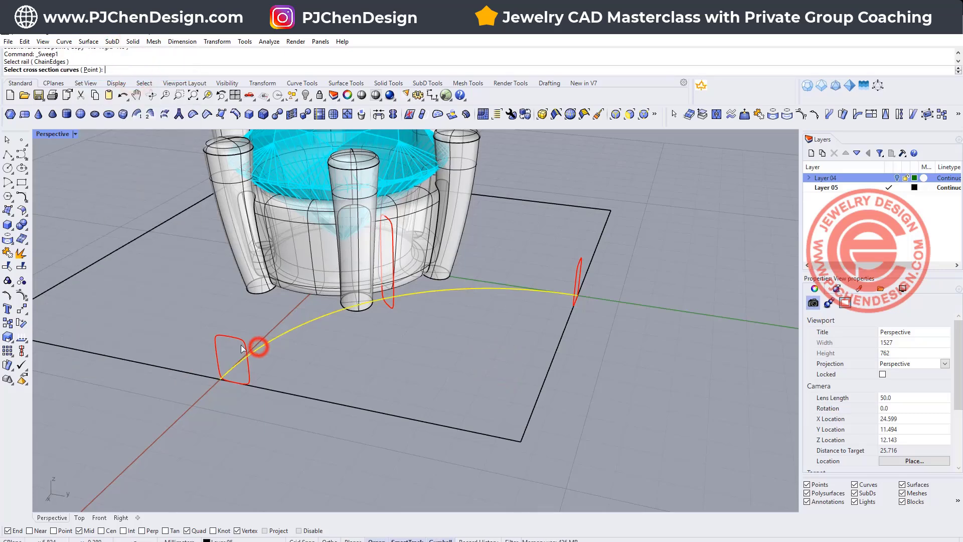
click(246, 342)
click(394, 291)
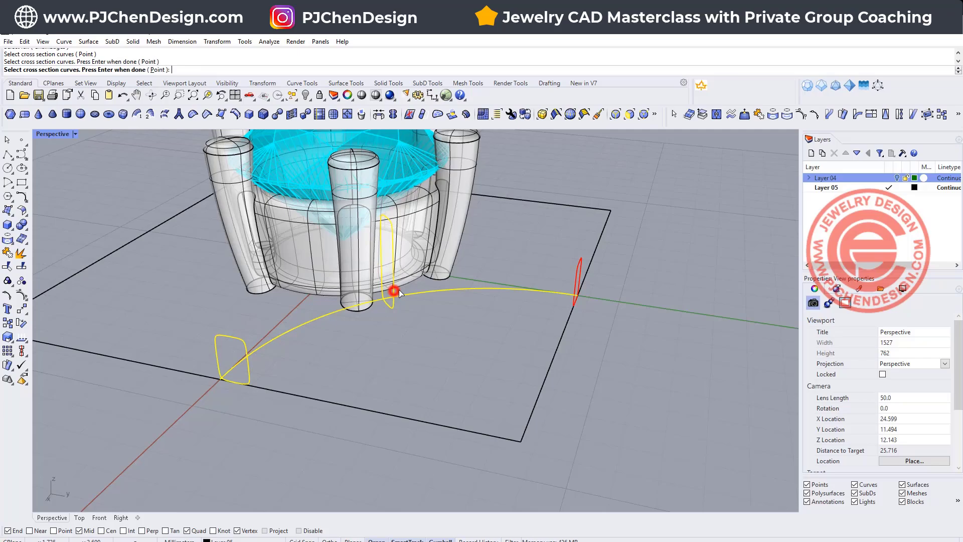
click(578, 270)
key(Return)
right_drag(410, 347, 468, 293)
key(Return)
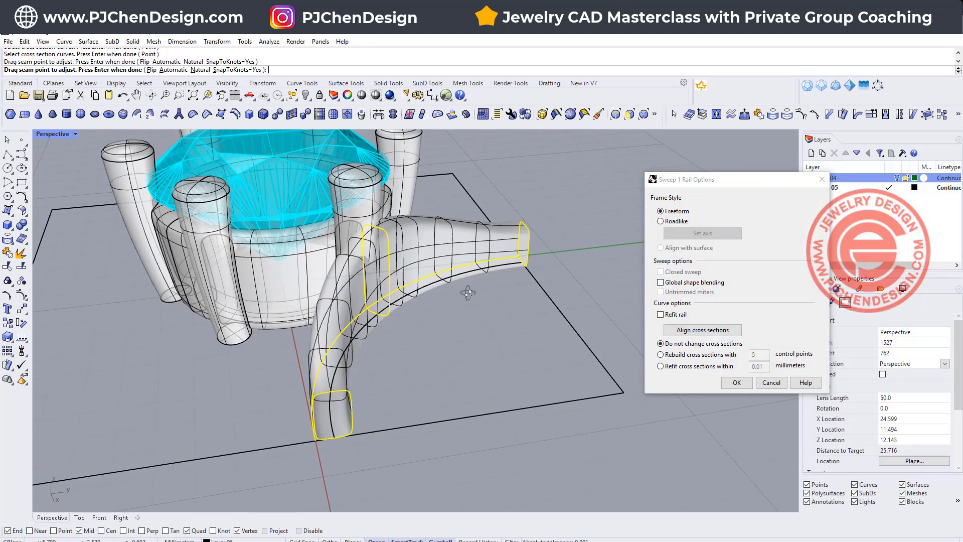
click(734, 381)
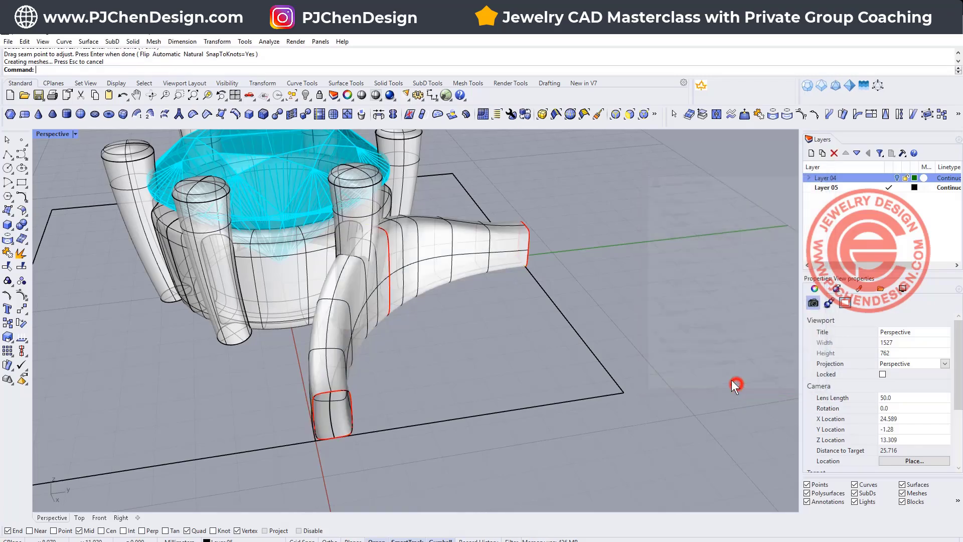
right_drag(736, 383, 329, 297)
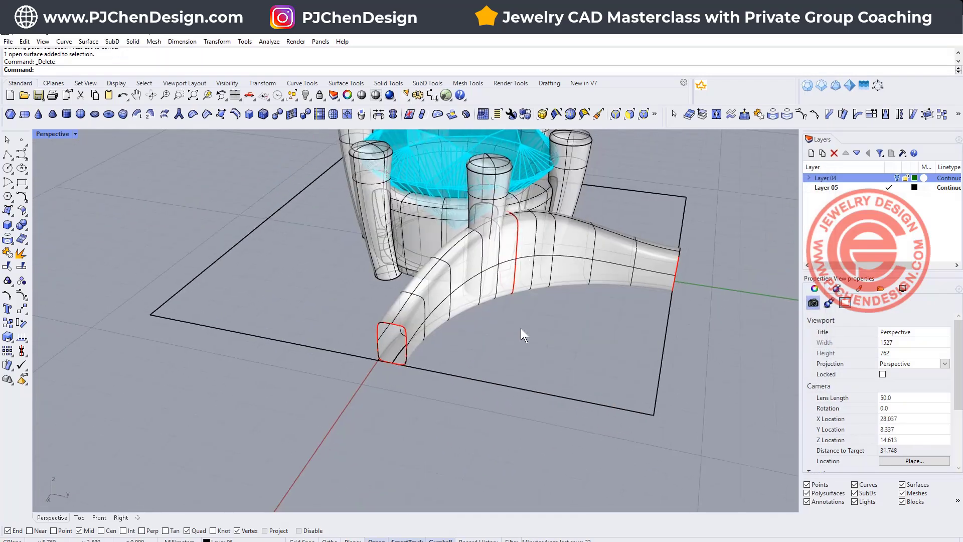
Step: Cap both open ends of the swept band
right_drag(521, 329, 548, 310)
click(632, 259)
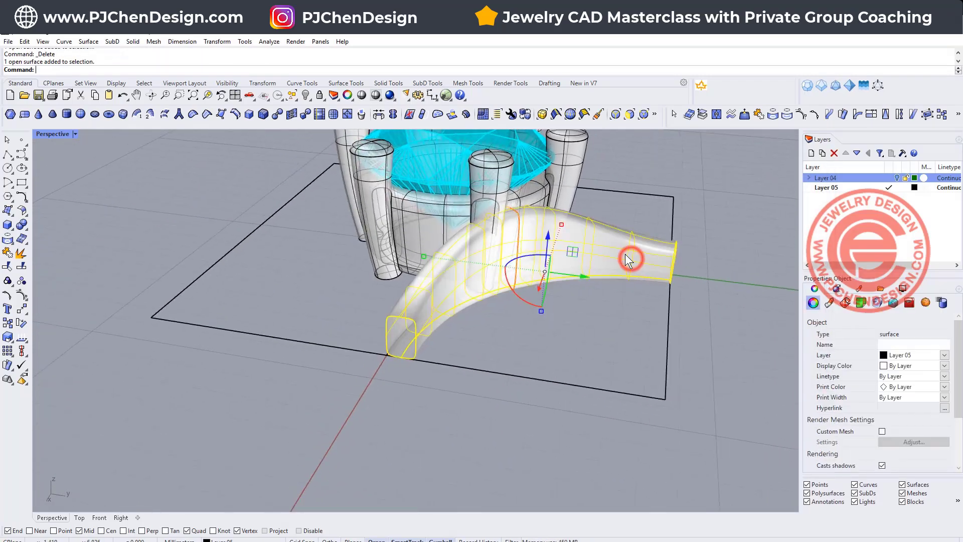
text(p)
key(Return)
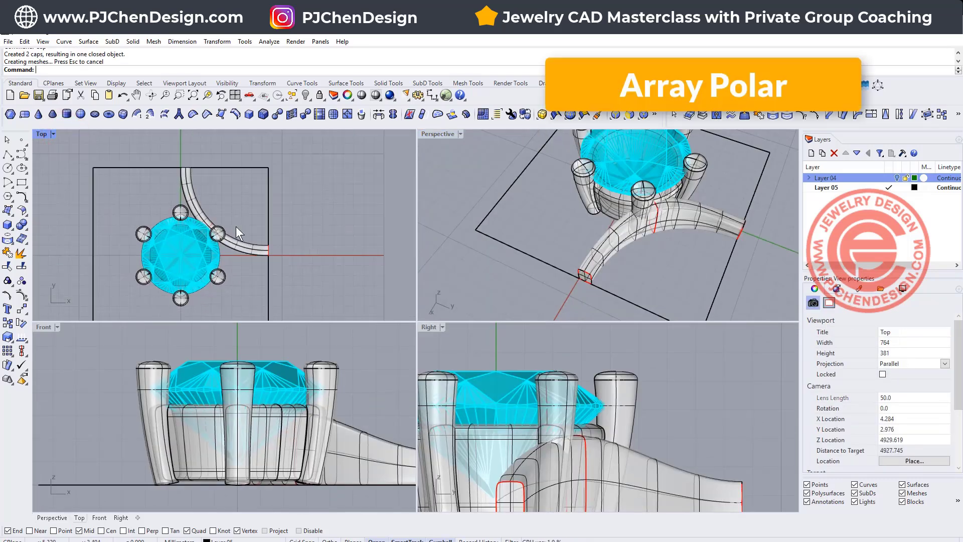
Step: Delete the swept band, keeping the three profile curves and the arc
scroll(236, 230, up, 2)
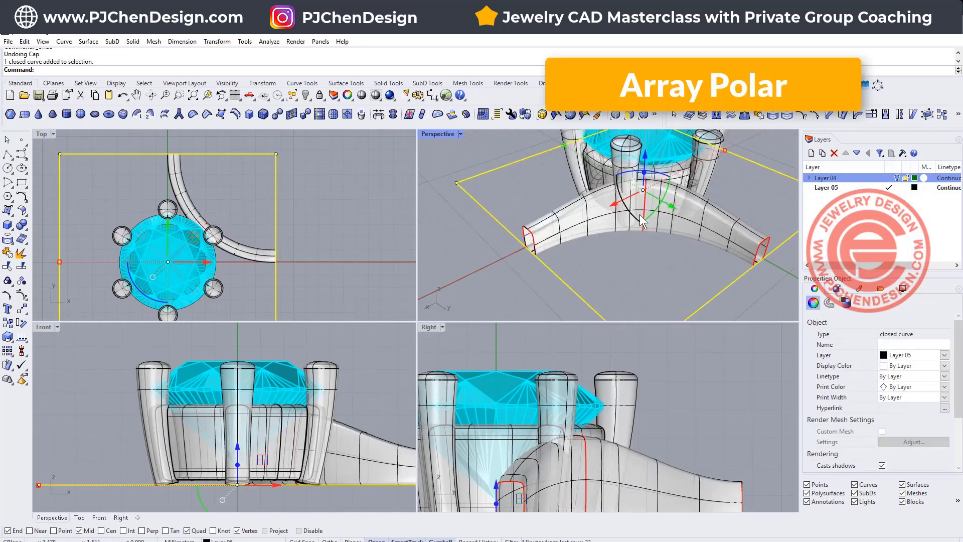
right_drag(675, 243, 697, 250)
scroll(674, 216, up, 6)
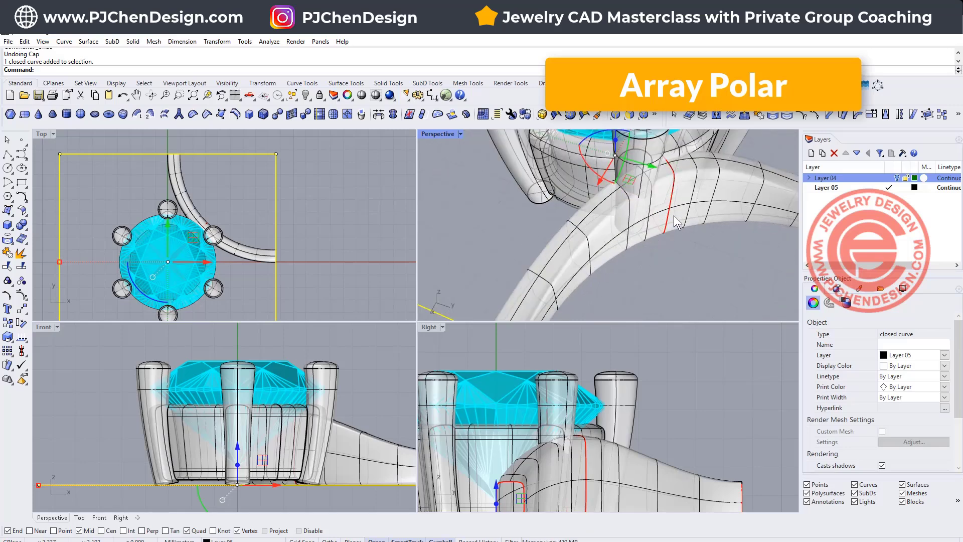
click(595, 258)
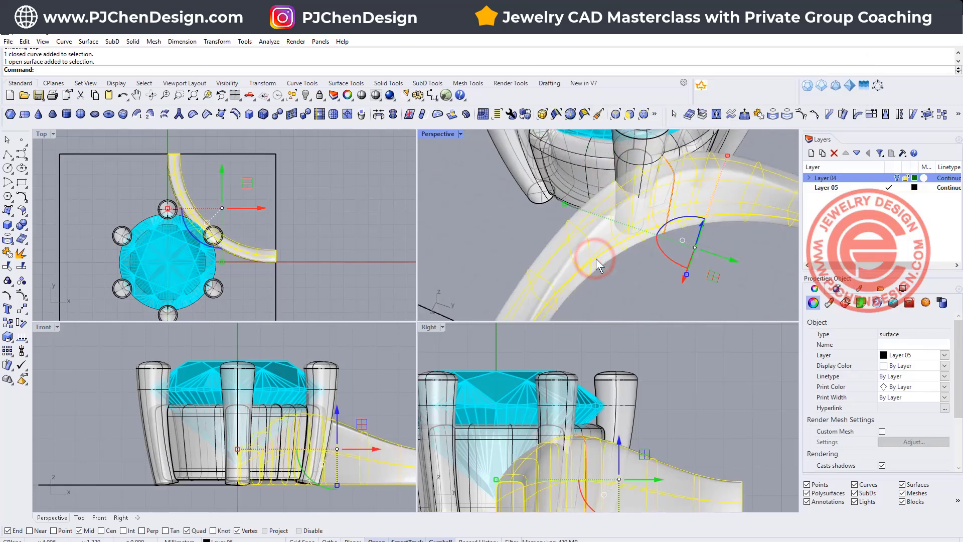
key(Delete)
Step: Widen the middle profile curve outward from its inner edge, away from the stone, with Scale 1D
click(663, 227)
right_drag(658, 230, 710, 238)
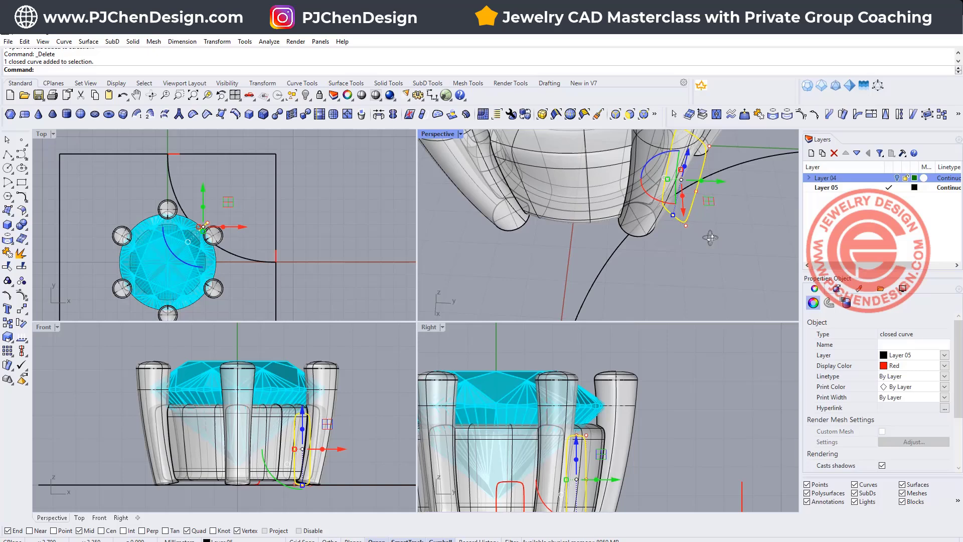
click(9, 340)
click(48, 340)
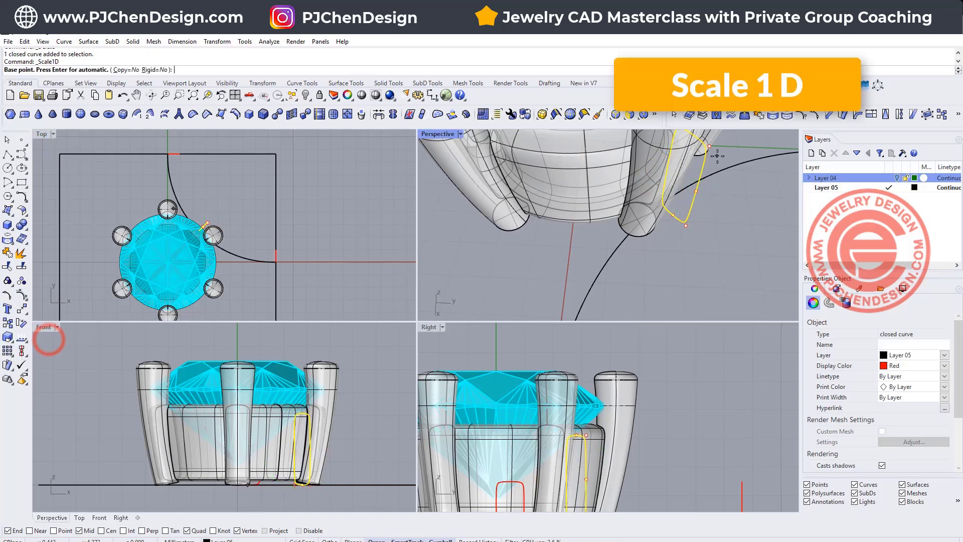
click(672, 167)
click(696, 194)
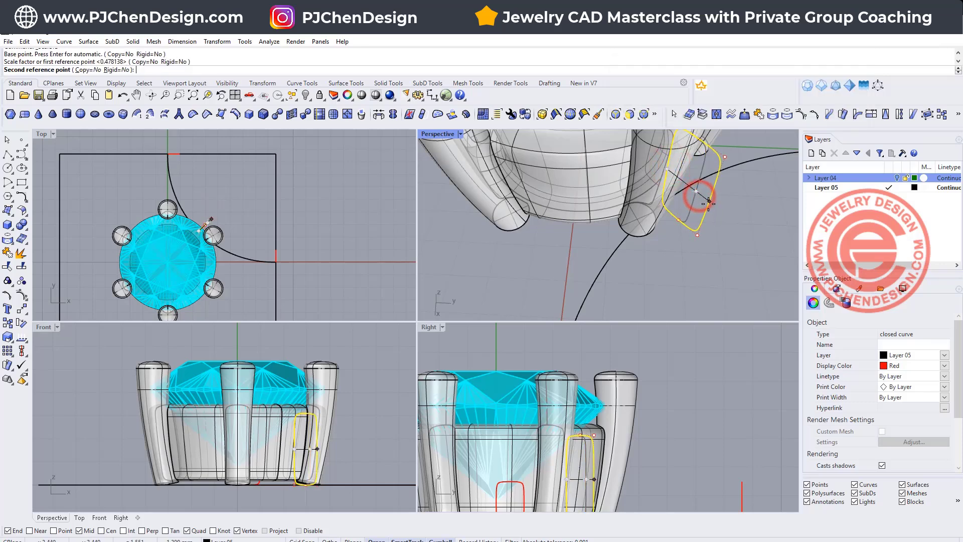
click(718, 207)
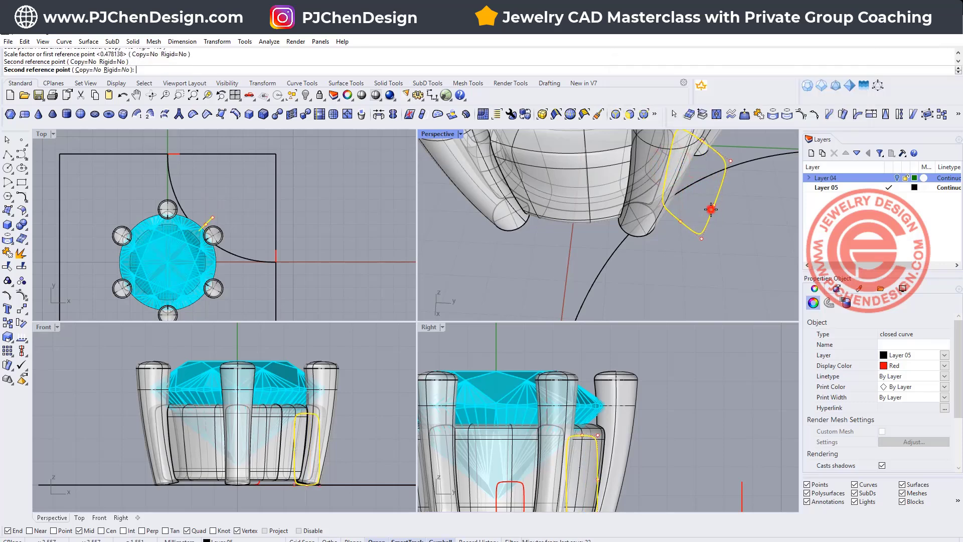
Step: Set up a Sweep 1 Rail in the maximized Perspective view with the arc as rail and the three red profiles as cross sections
double_click(438, 134)
scroll(670, 211, down, 8)
right_drag(682, 307, 499, 245)
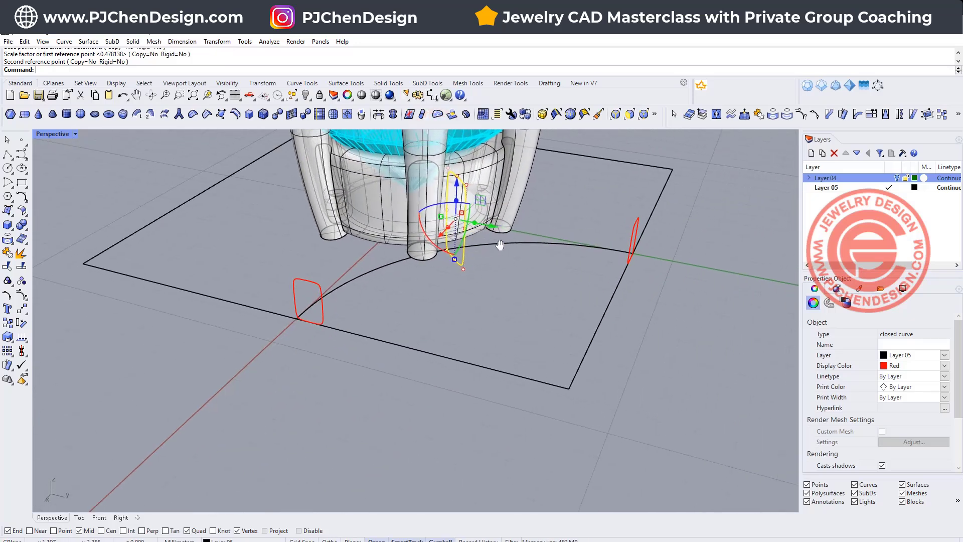
click(529, 291)
click(89, 41)
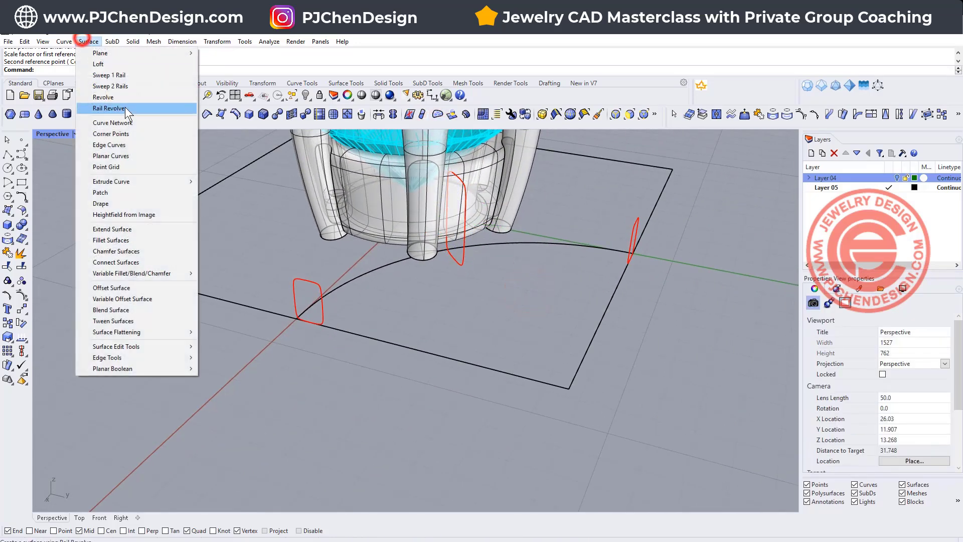
click(143, 77)
click(348, 286)
click(319, 311)
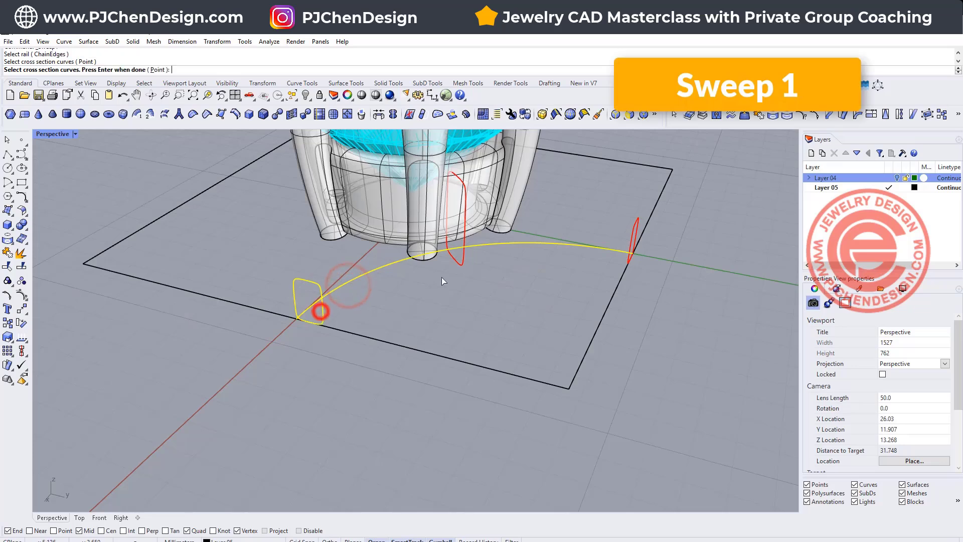
click(463, 260)
click(629, 259)
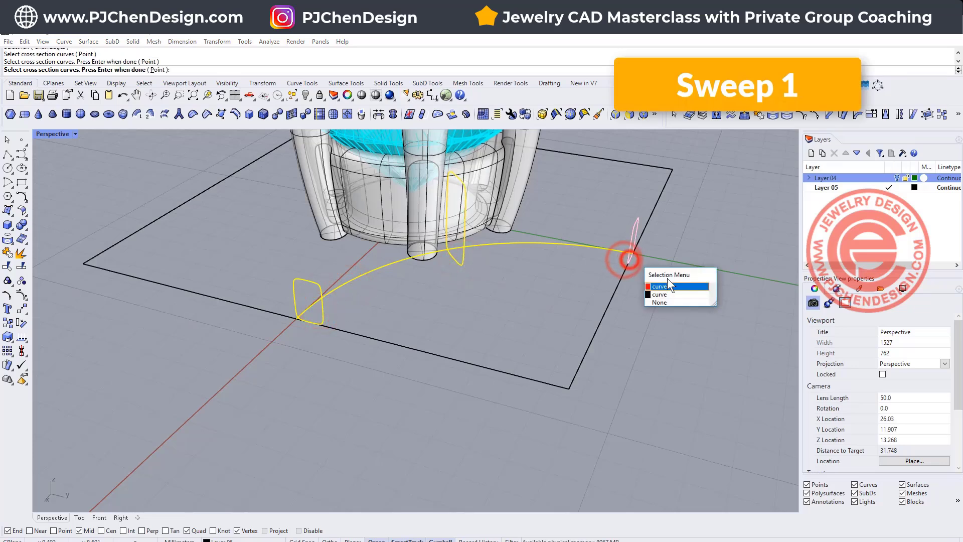
click(668, 285)
key(Return)
Step: Shift the seam point on one end profile's base edge to align the seams, and complete the freeform sweep without changing cross sections
right_drag(447, 280, 353, 270)
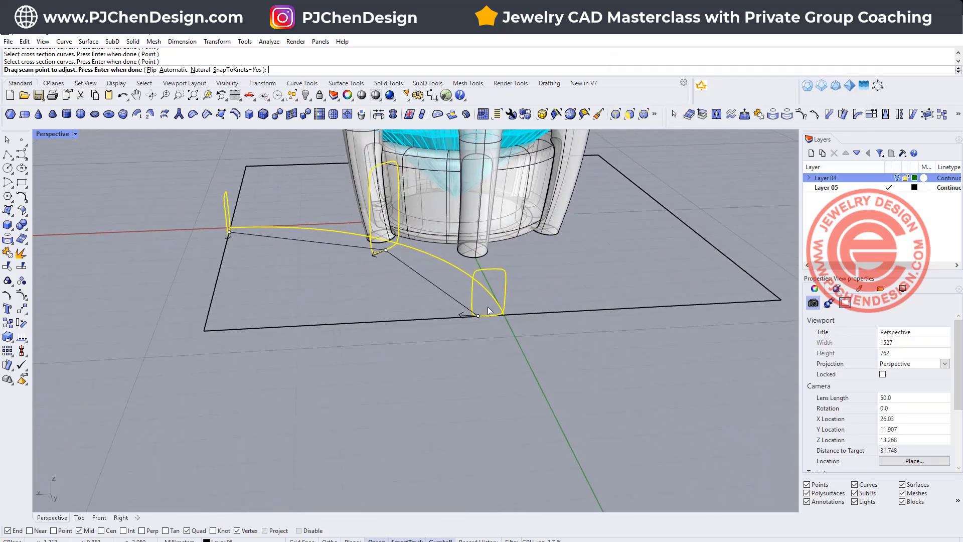
click(478, 316)
click(487, 316)
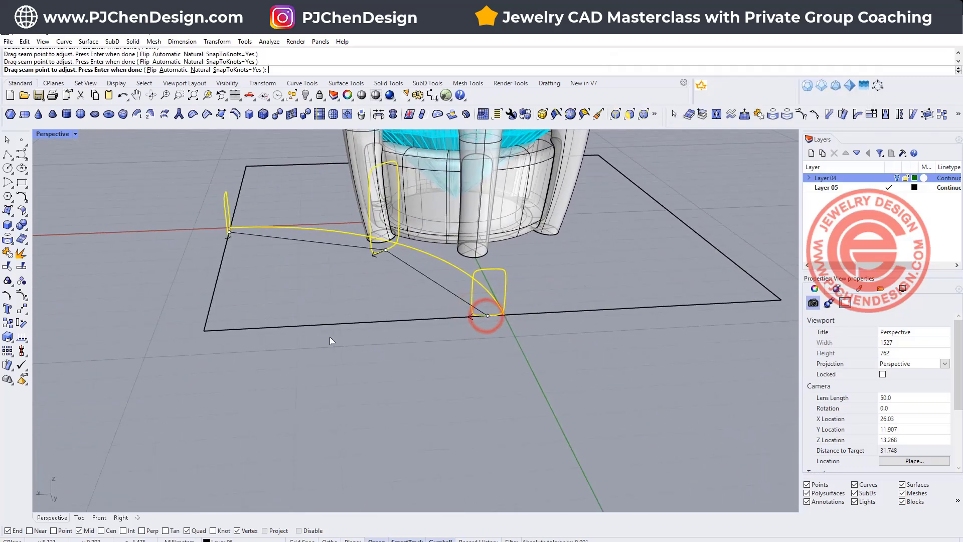
key(Return)
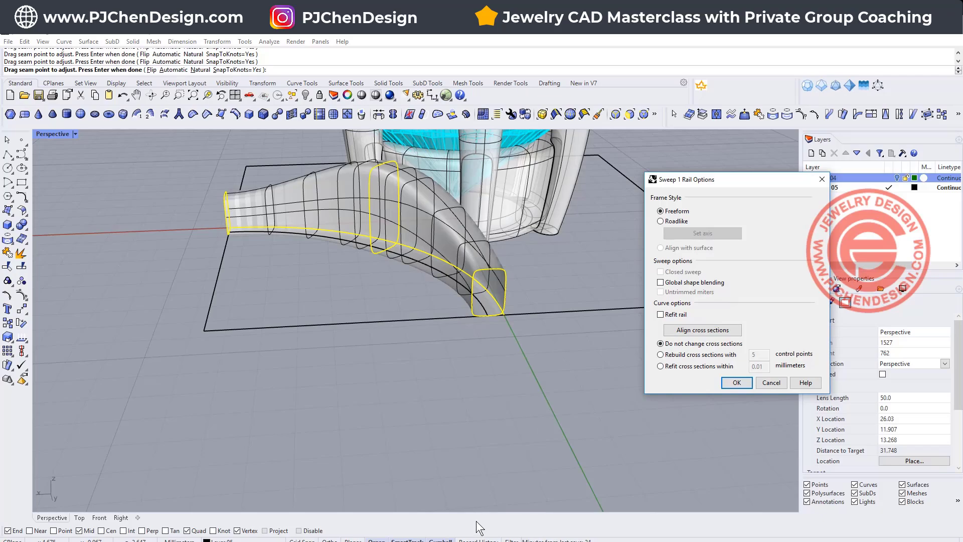
click(736, 382)
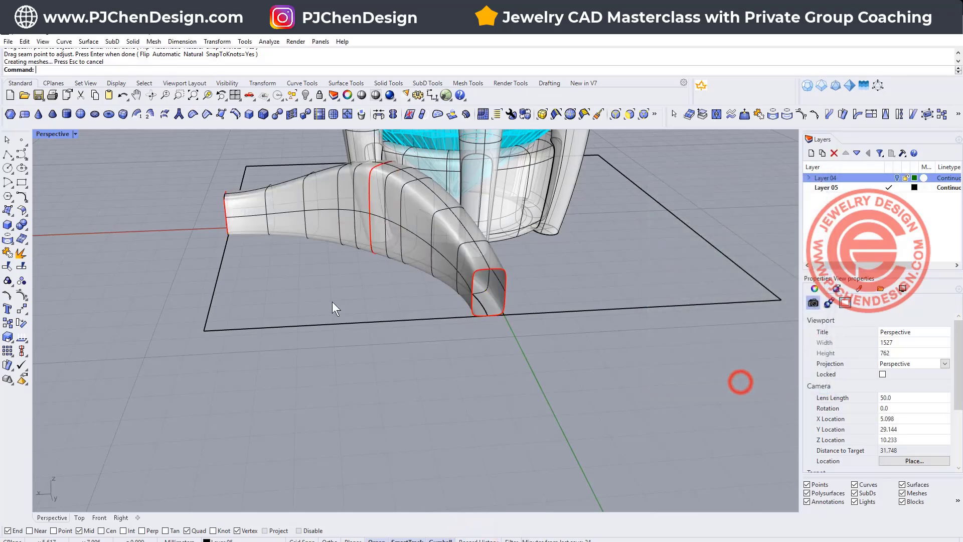
Step: Move the middle profile curve slightly inward toward the stone in the Top view so the swept band follows
right_drag(333, 304, 550, 332)
scroll(550, 332, down, 2)
shift+right_drag(432, 153, 414, 209)
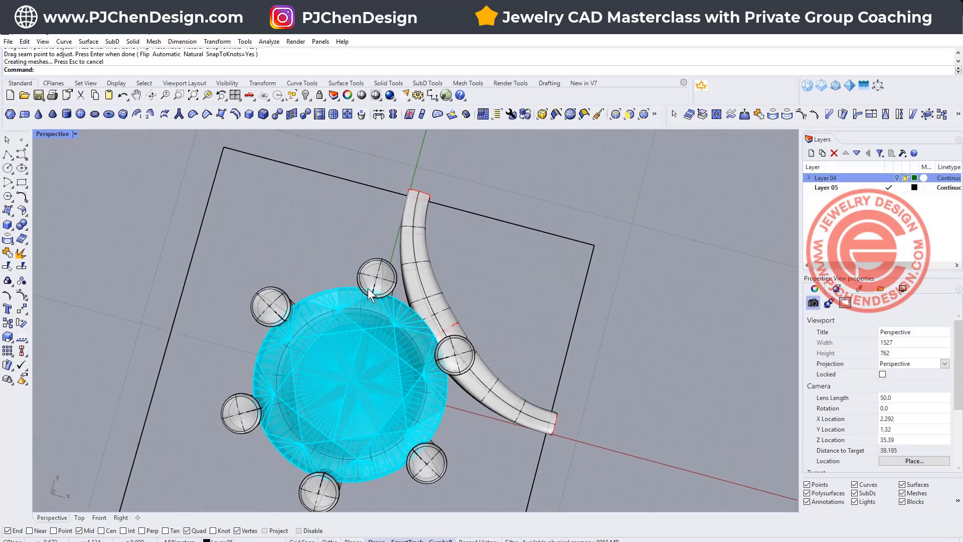
scroll(368, 288, down, 4)
right_drag(450, 300, 320, 270)
scroll(453, 303, up, 8)
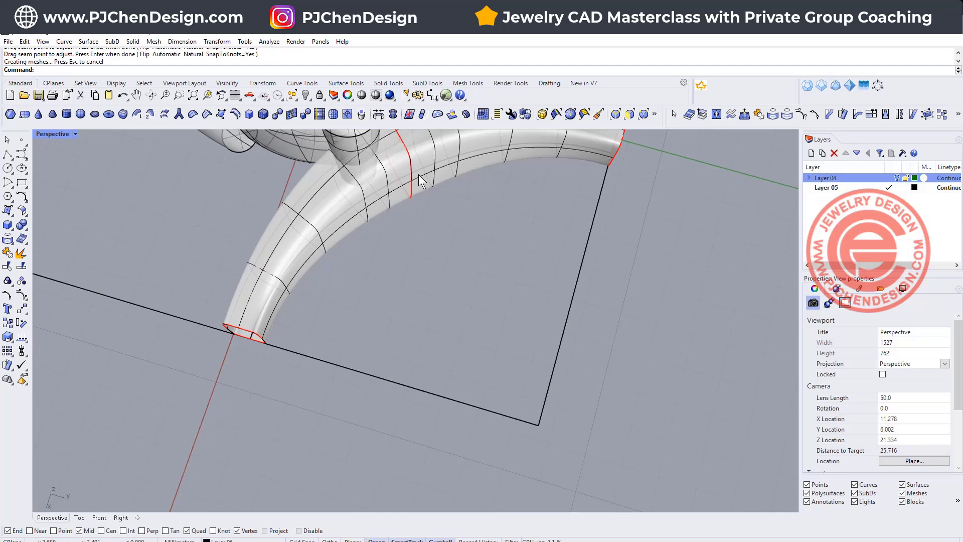
shift+right_drag(418, 173, 454, 258)
click(458, 269)
click(482, 295)
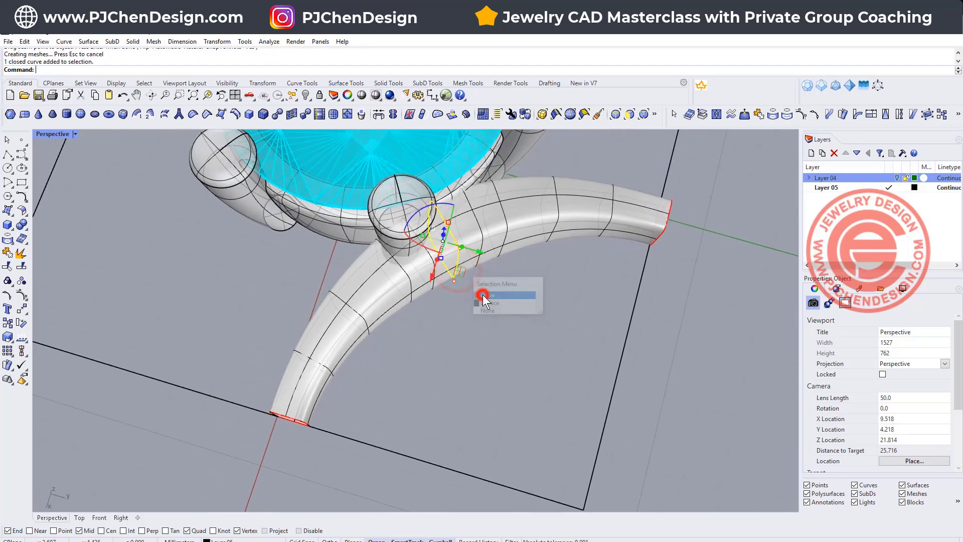
double_click(49, 133)
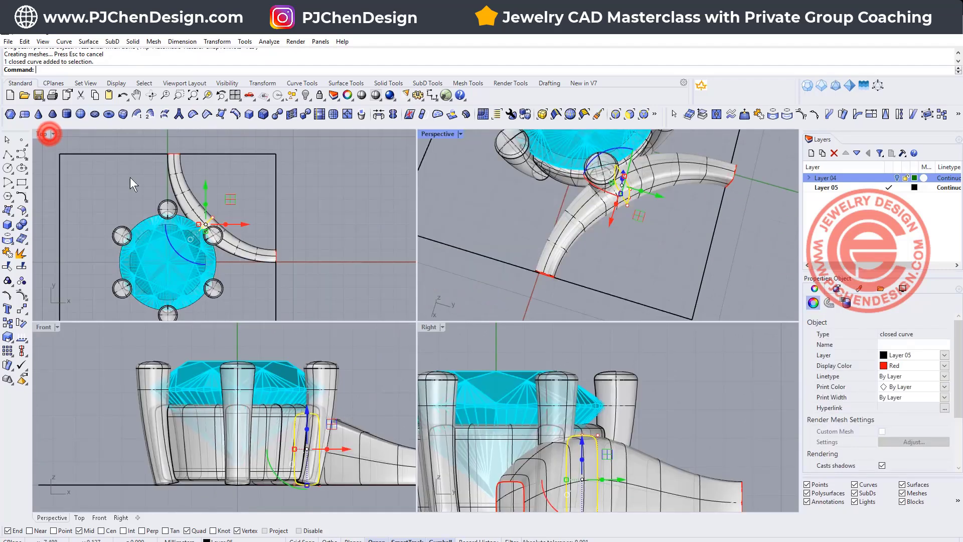
click(42, 133)
scroll(228, 213, up, 5)
drag(228, 213, 215, 215)
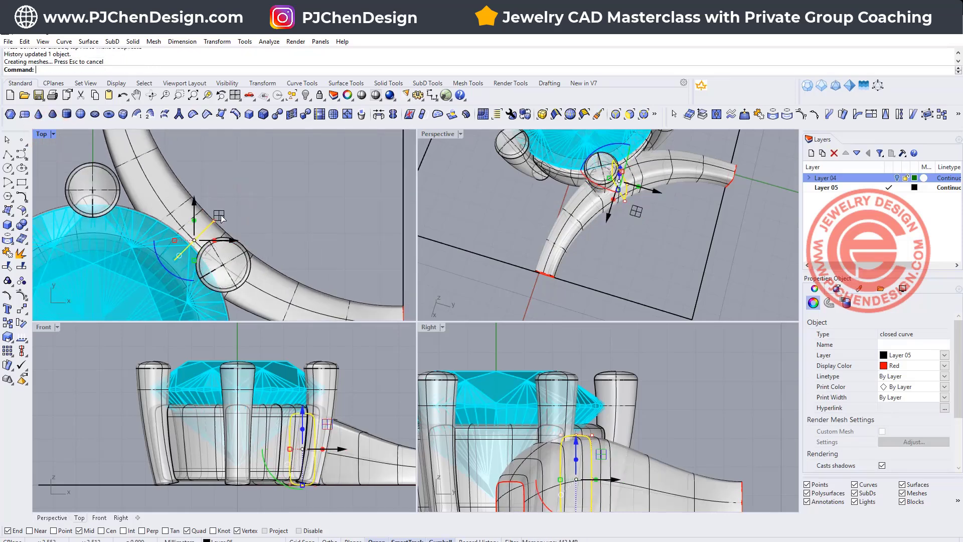
scroll(608, 243, down, 6)
right_drag(535, 191, 671, 257)
click(298, 228)
scroll(298, 229, down, 3)
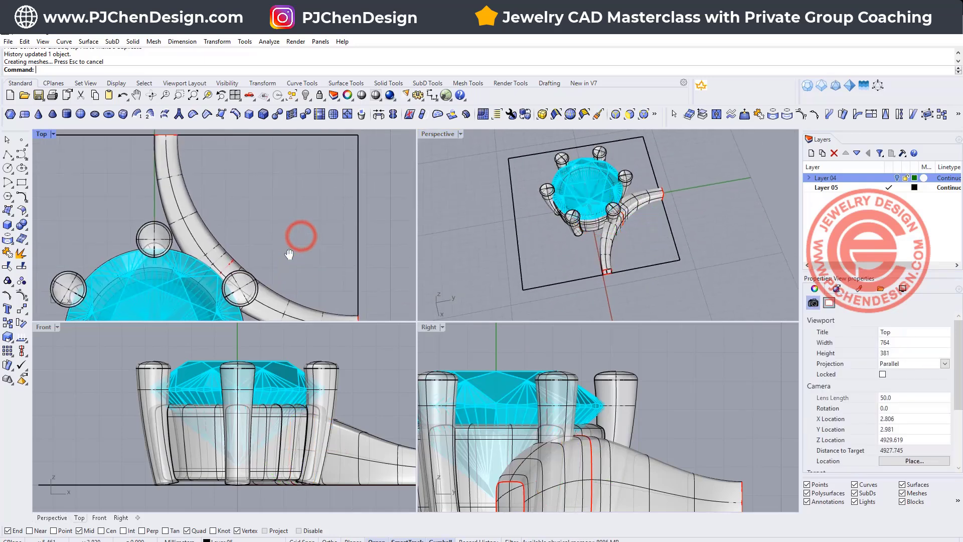
Step: Cap both open ends of the swept band to make it a closed solid
click(173, 199)
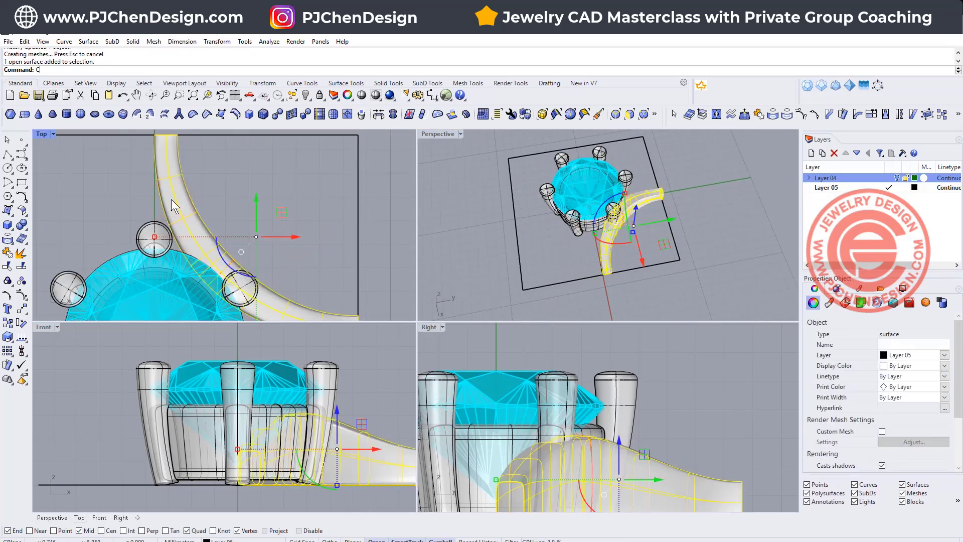
text(ap)
key(Return)
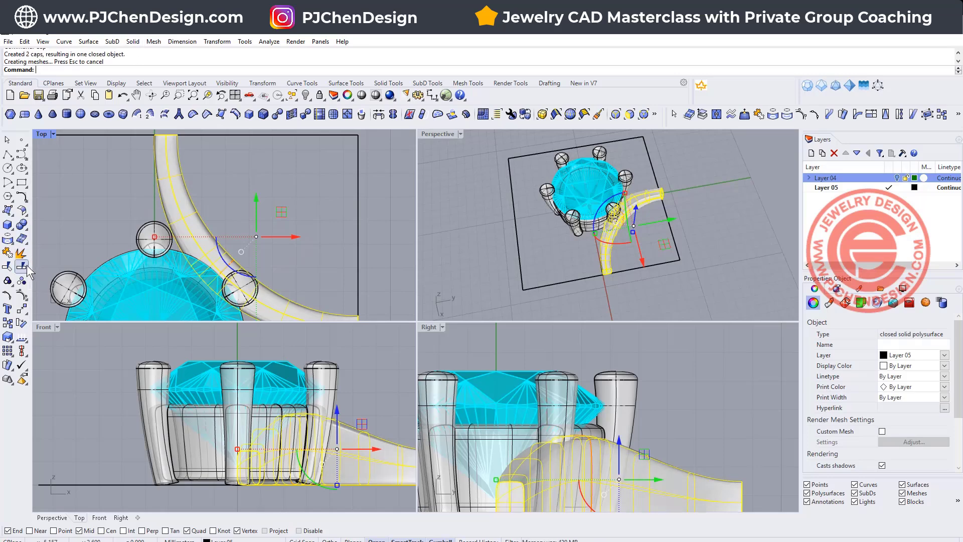
click(27, 226)
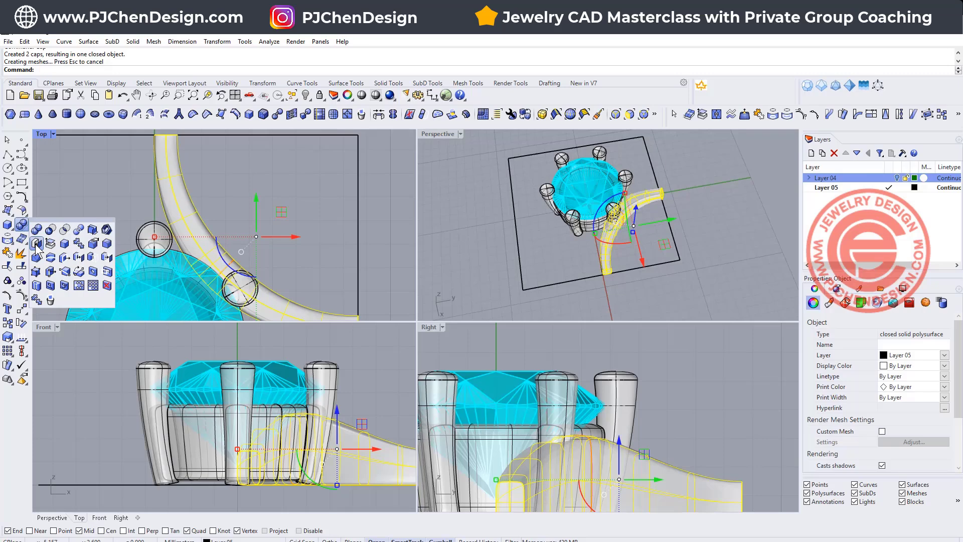
click(239, 142)
Step: Polar-array the capped band about the origin in the Top view, with 4 items filling 360 degrees
scroll(246, 186, down, 6)
right_drag(245, 186, 250, 187)
click(221, 189)
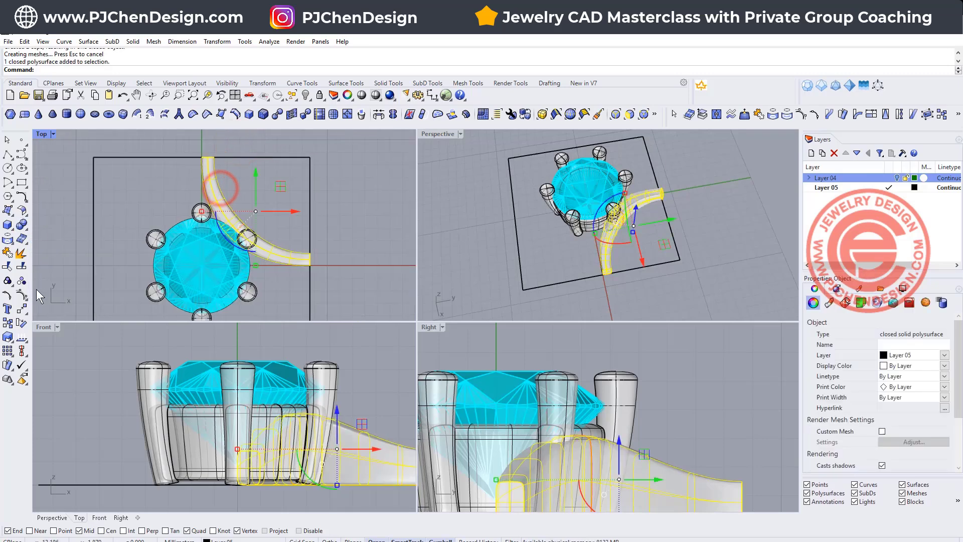
click(7, 351)
click(35, 356)
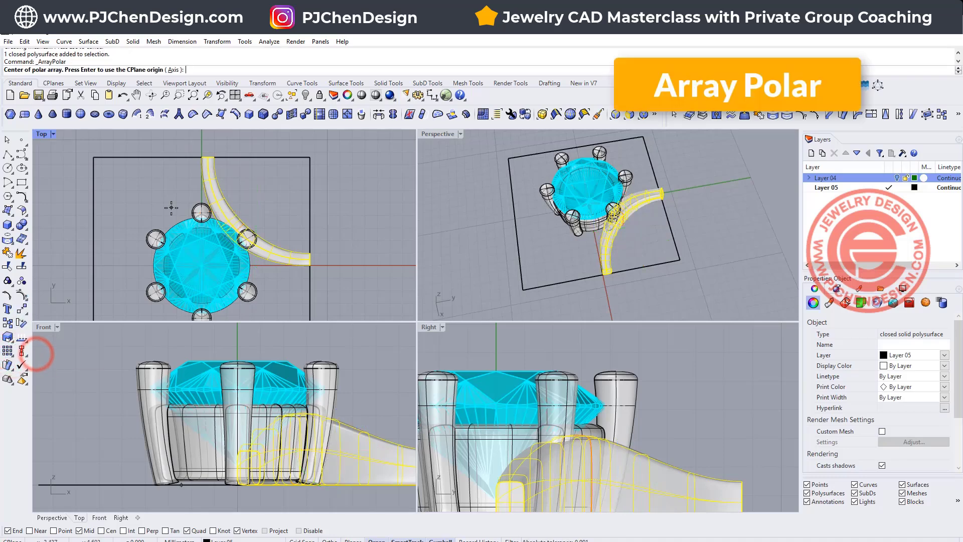
text(0)
key(Return)
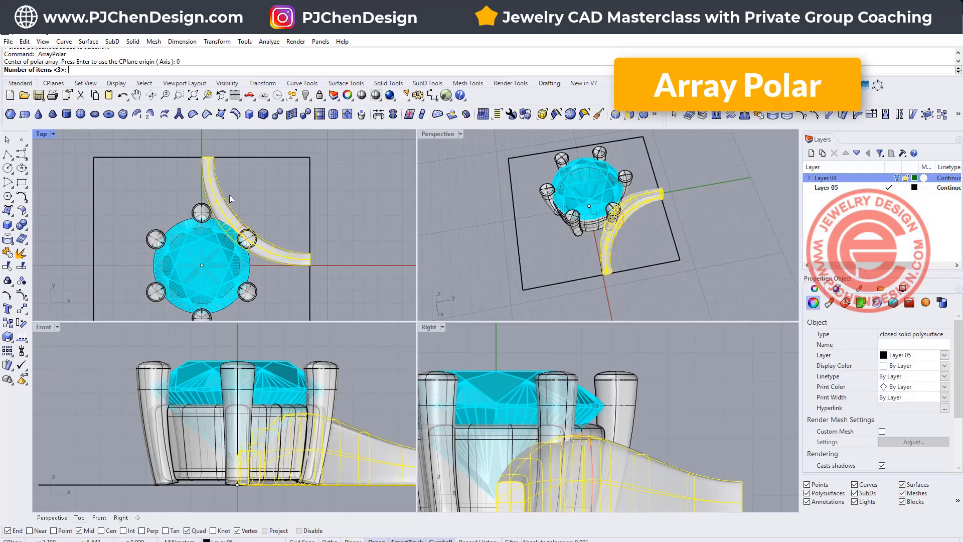
text(4)
key(Return)
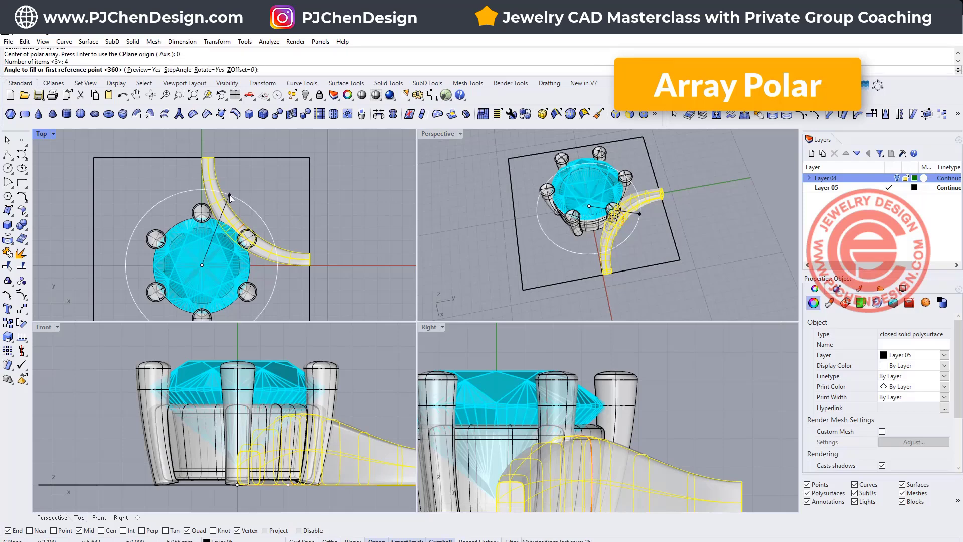
key(Return)
key(Return)
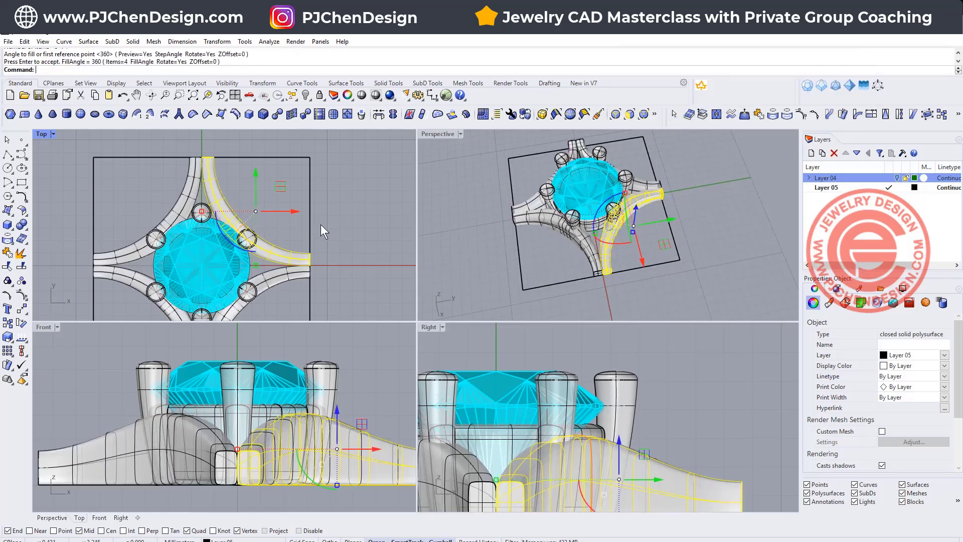
click(337, 210)
Step: Draw a circle centred at origin 0 in the Top view, about 17.2 mm in diameter, reaching the outer ends of the bands
scroll(359, 251, down, 6)
right_drag(351, 255, 311, 226)
right_drag(600, 218, 547, 221)
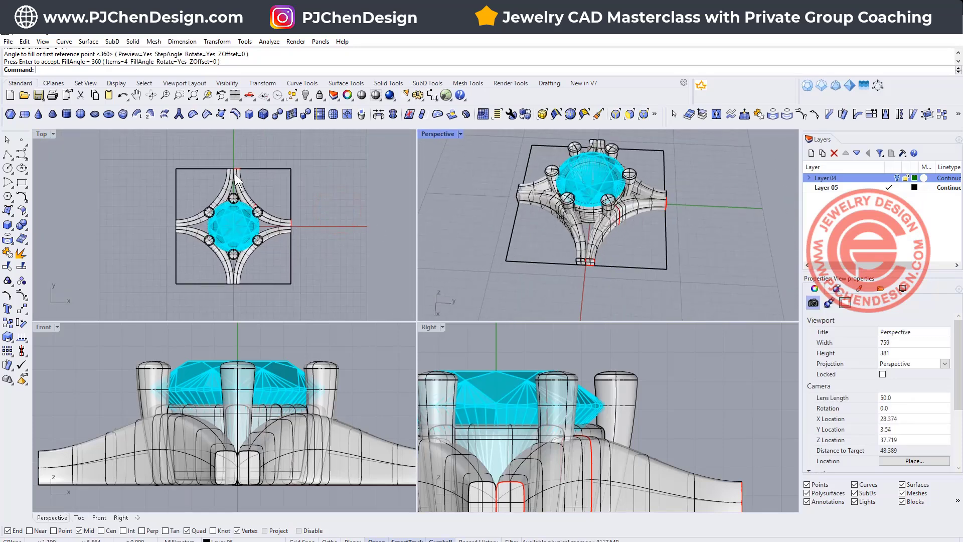
right_drag(237, 181, 235, 183)
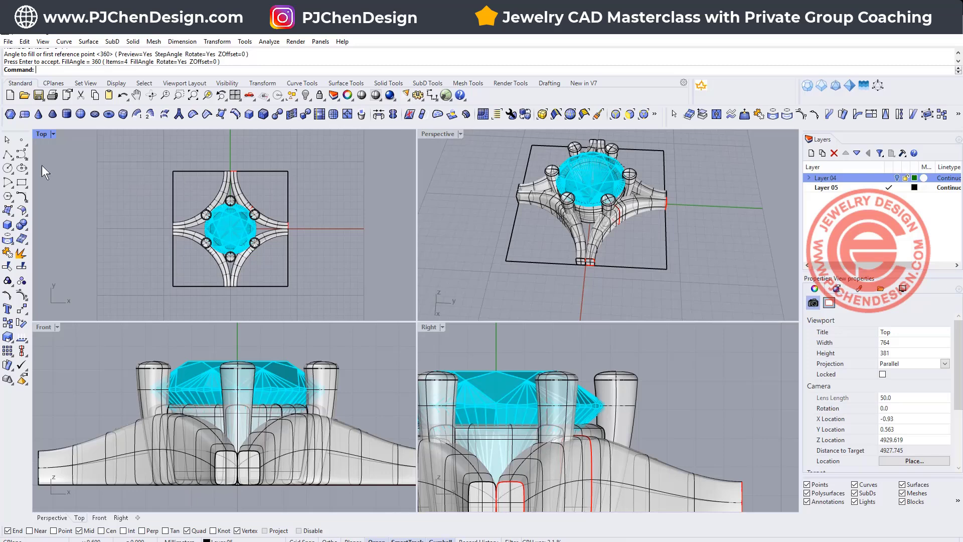
click(7, 169)
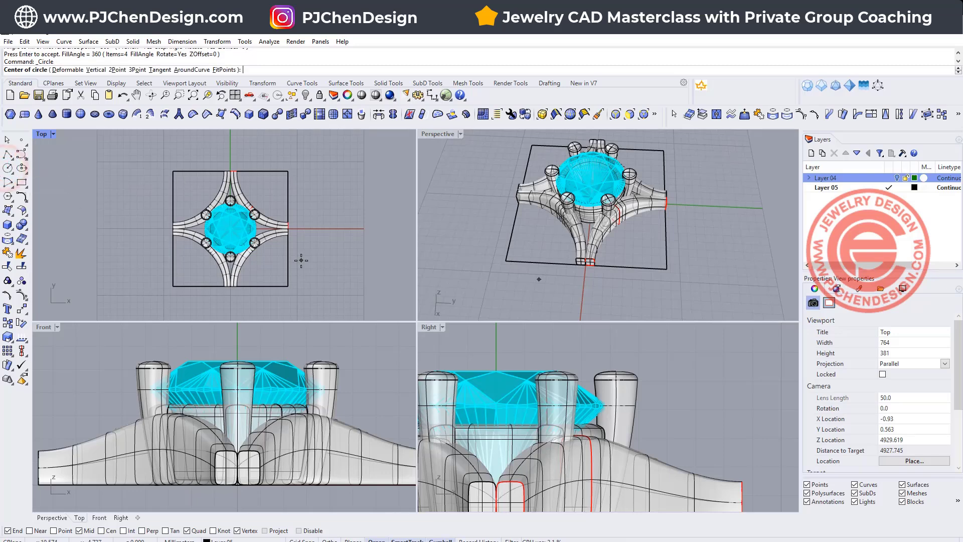
key(Return)
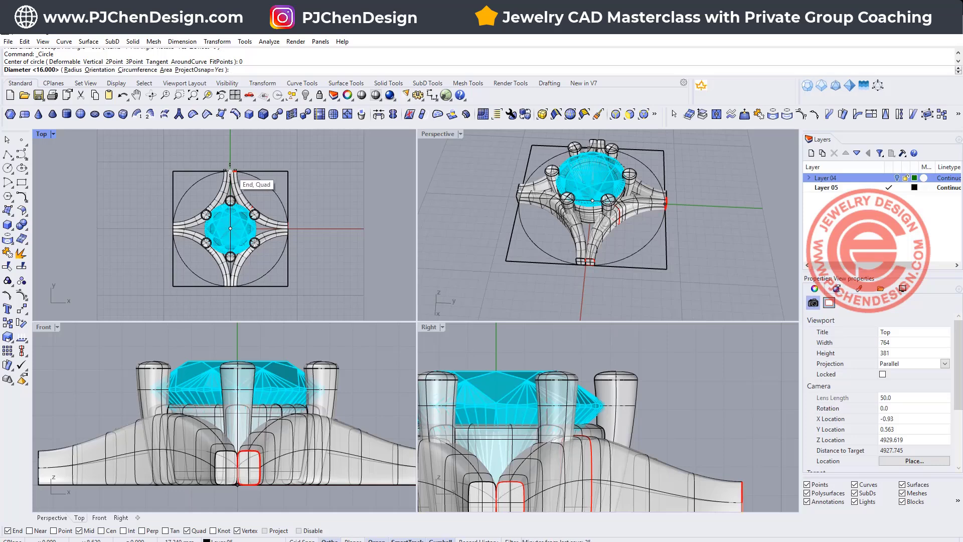
click(230, 171)
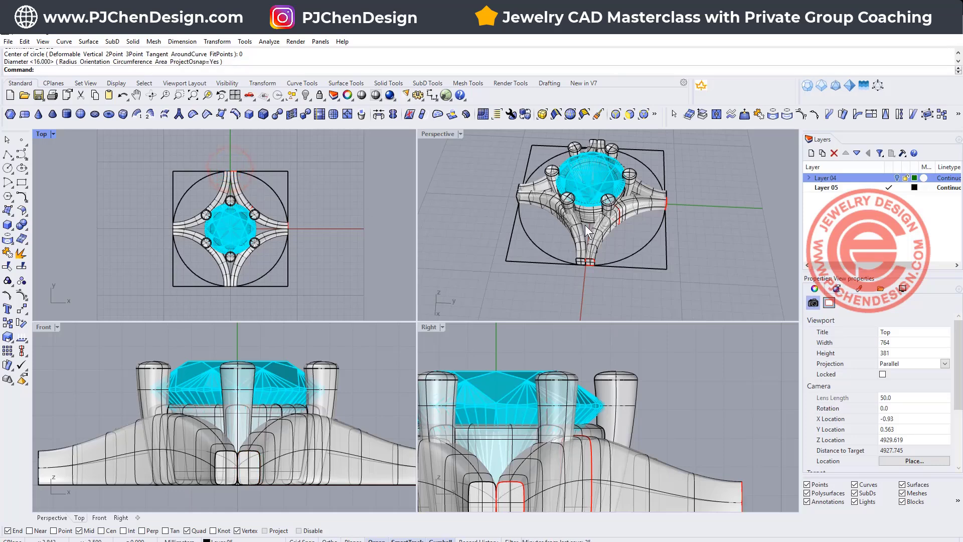
Step: Draw a conic-cornered rounded rectangle in the Right view, starting at the base of a band's outer end and slightly taller than that end
right_drag(650, 226, 663, 253)
scroll(567, 236, up, 6)
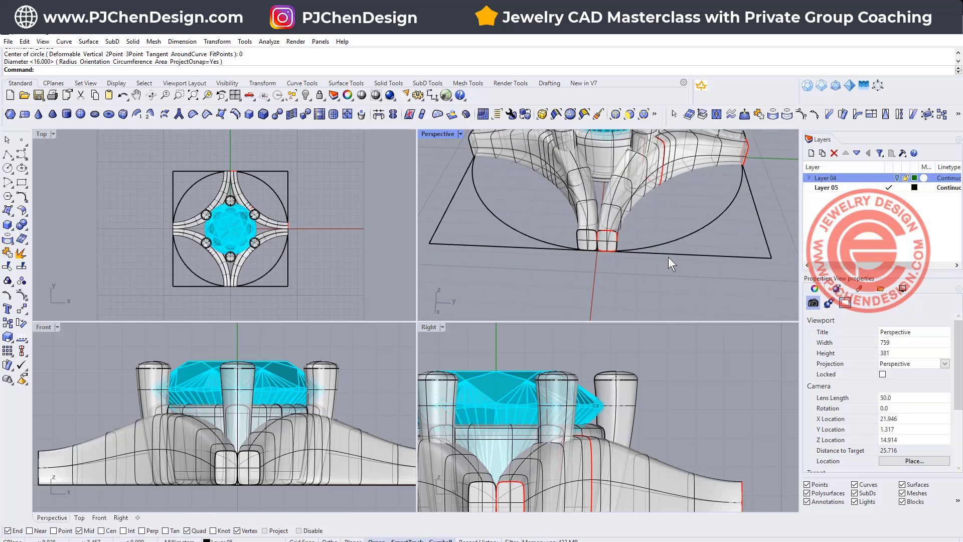
click(676, 255)
scroll(615, 221, down, 6)
mouse_move(619, 226)
right_down()
mouse_move(603, 247)
mouse_move(632, 224)
right_up()
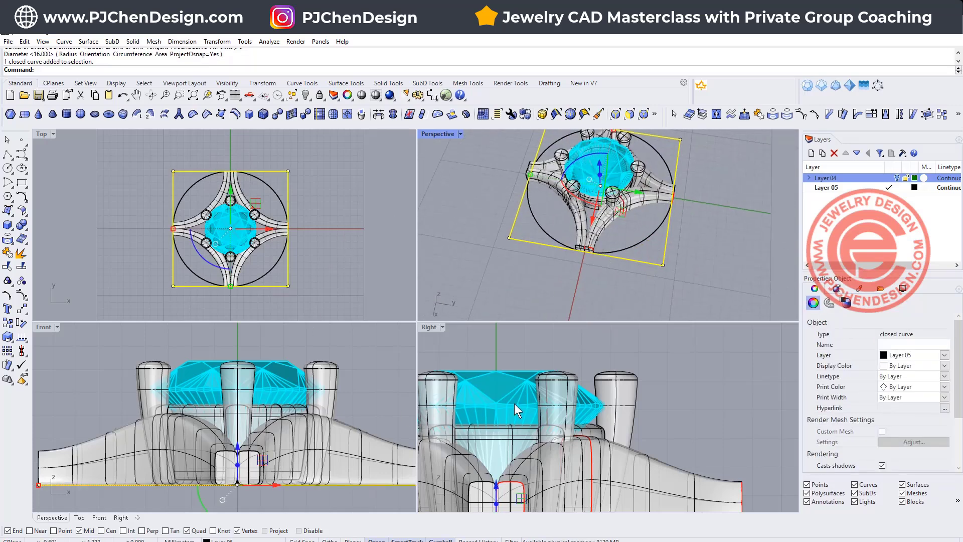
scroll(736, 442, down, 3)
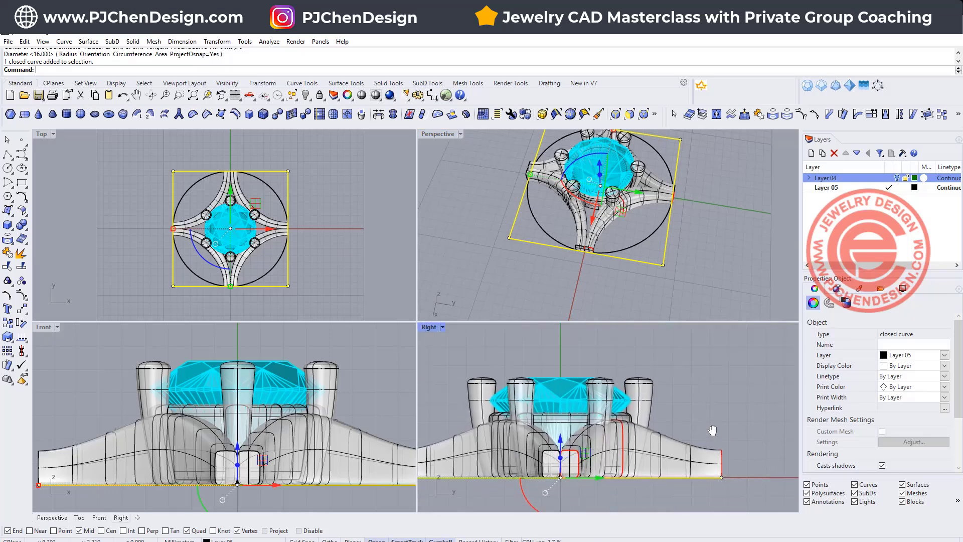
click(18, 185)
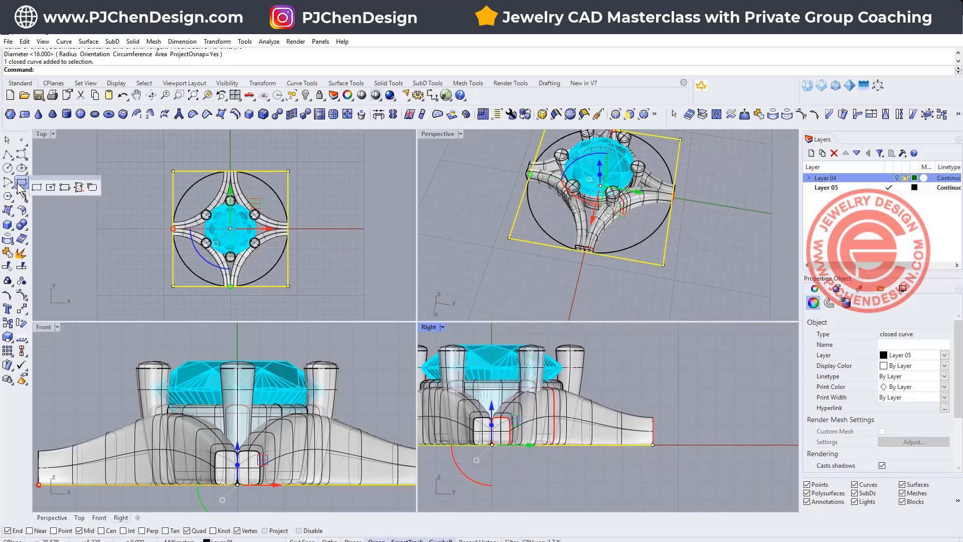
click(92, 187)
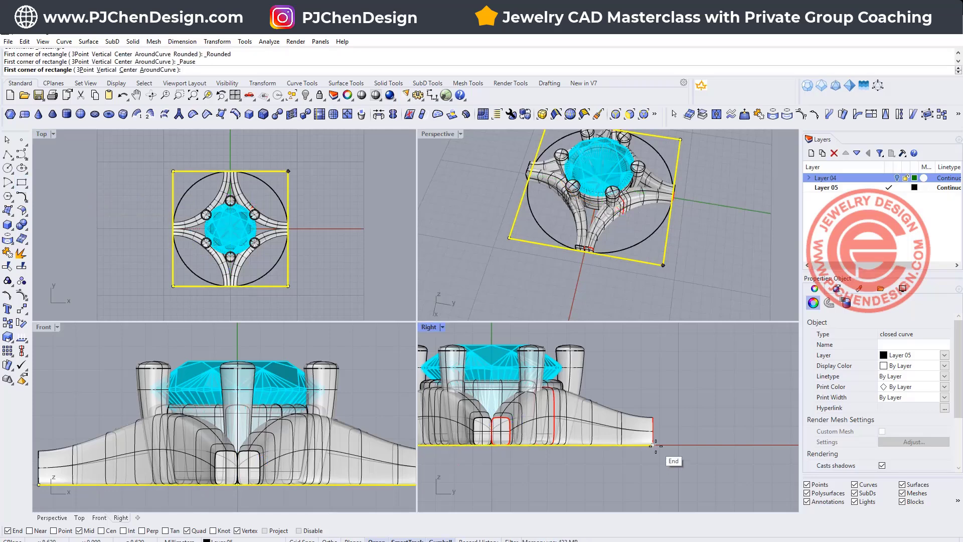
scroll(682, 253, up, 4)
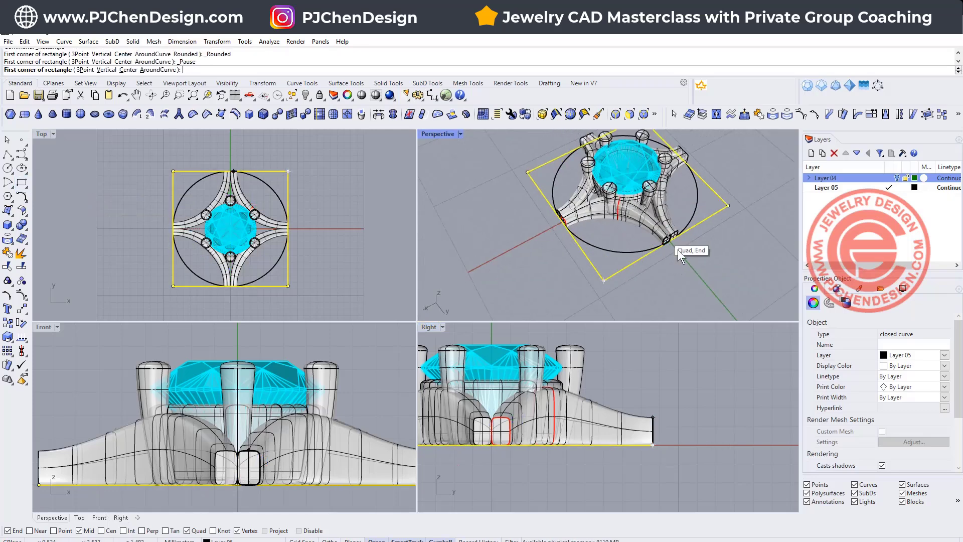
scroll(672, 242, up, 5)
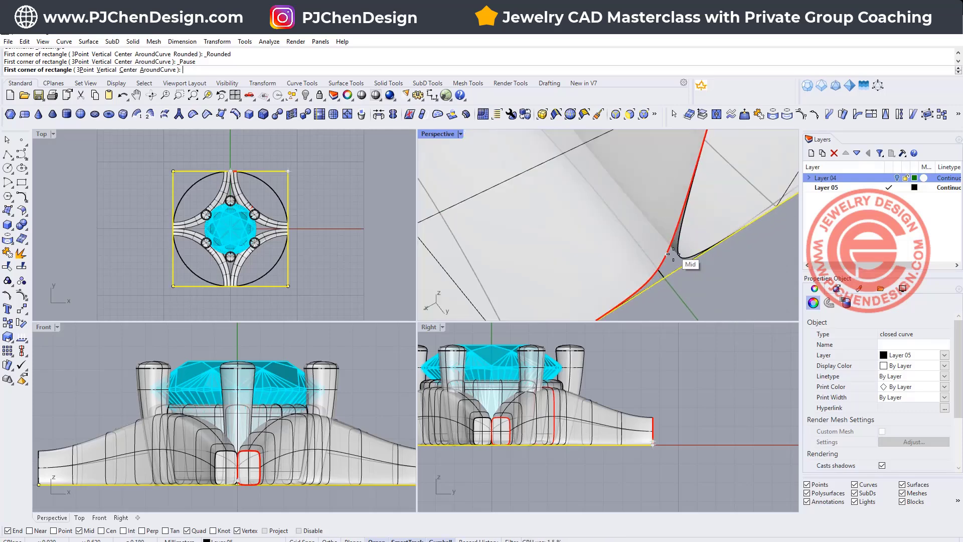
click(663, 278)
scroll(664, 417, up, 5)
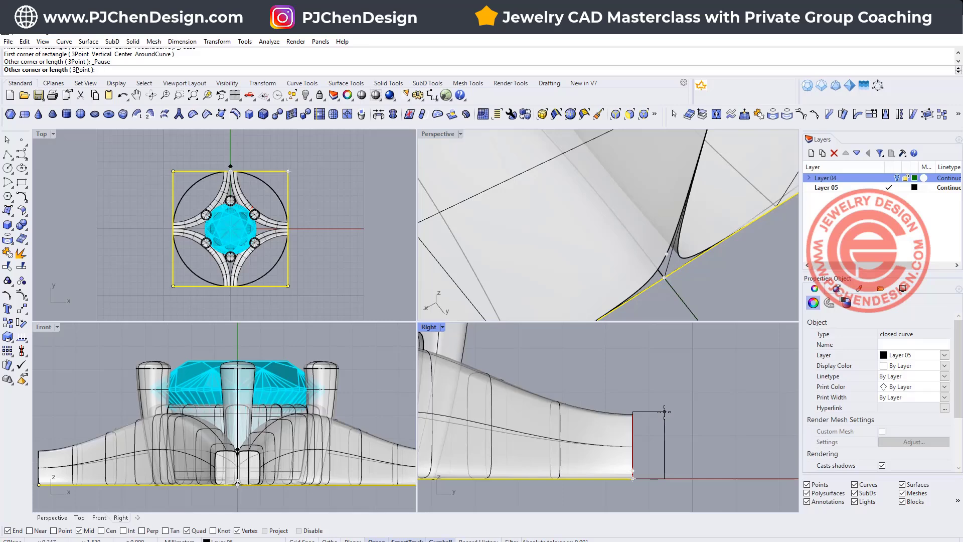
click(667, 408)
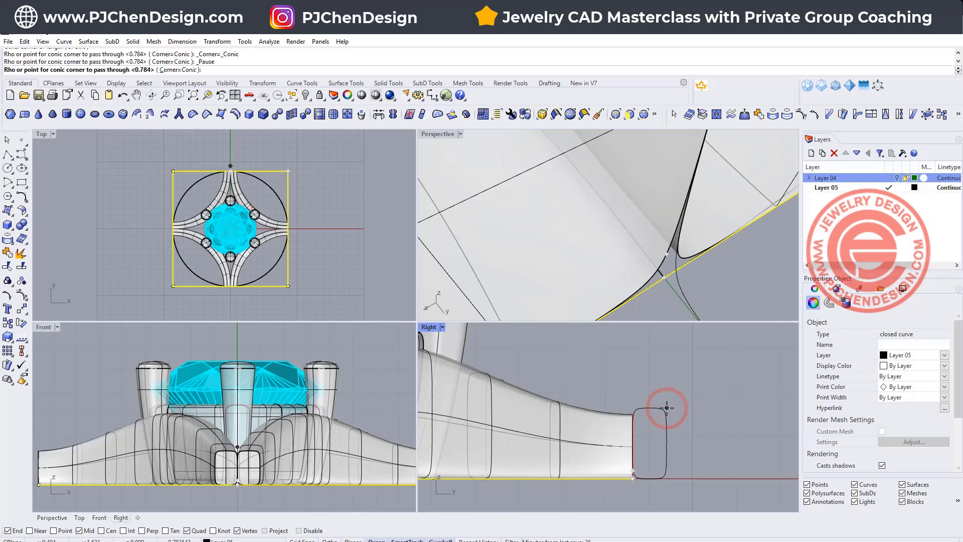
right_click(667, 408)
Step: Widen the rounded rectangle profile and shift it inward in the Right view so it overlaps the bands' outer end
click(666, 426)
drag(633, 444, 622, 443)
drag(686, 443, 679, 443)
click(706, 426)
scroll(623, 435, up, 4)
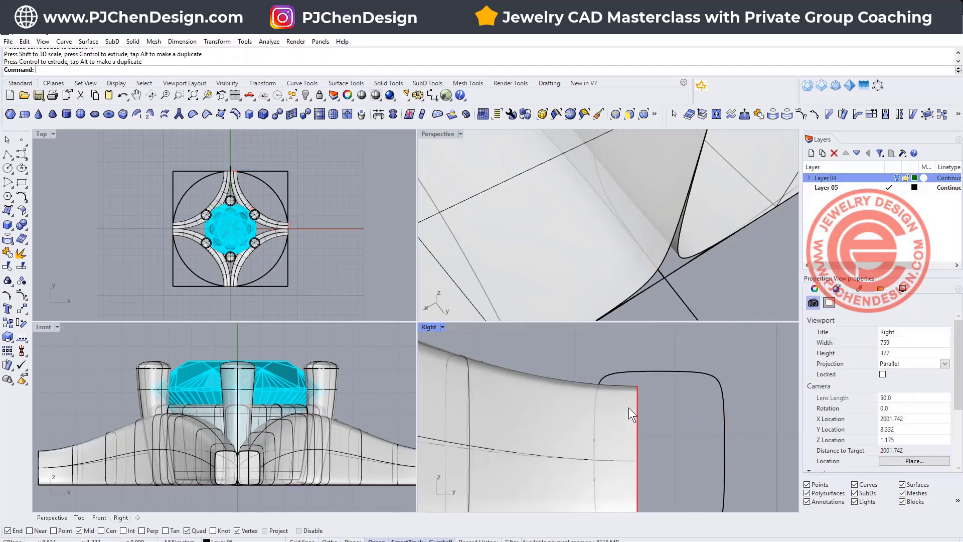
scroll(639, 207, down, 5)
scroll(645, 210, up, 6)
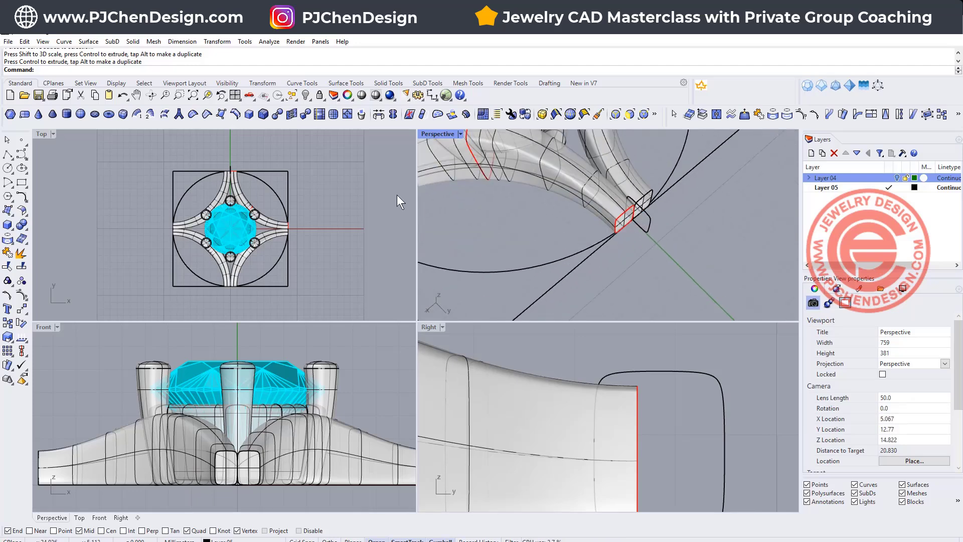
Step: Sweep the rounded rectangle along the circle with Sweep 1 Rail in the maximized Perspective view to form the outer ring
double_click(443, 133)
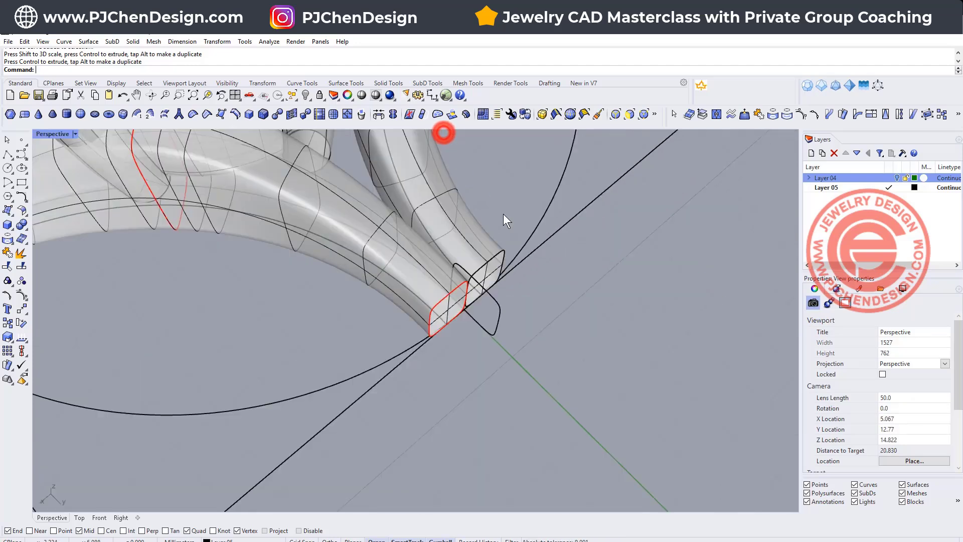
scroll(503, 216, down, 6)
shift+right_drag(536, 261, 539, 326)
click(100, 43)
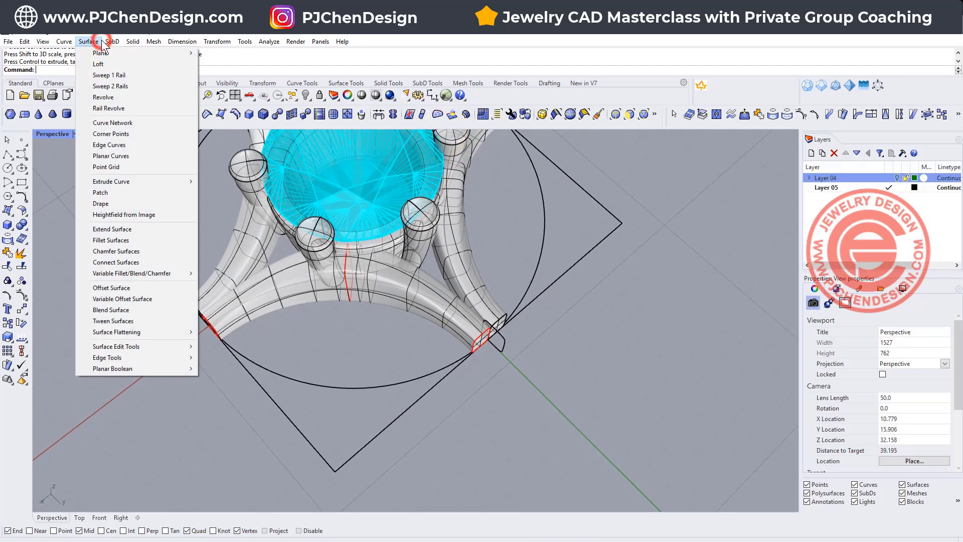
click(104, 74)
click(527, 294)
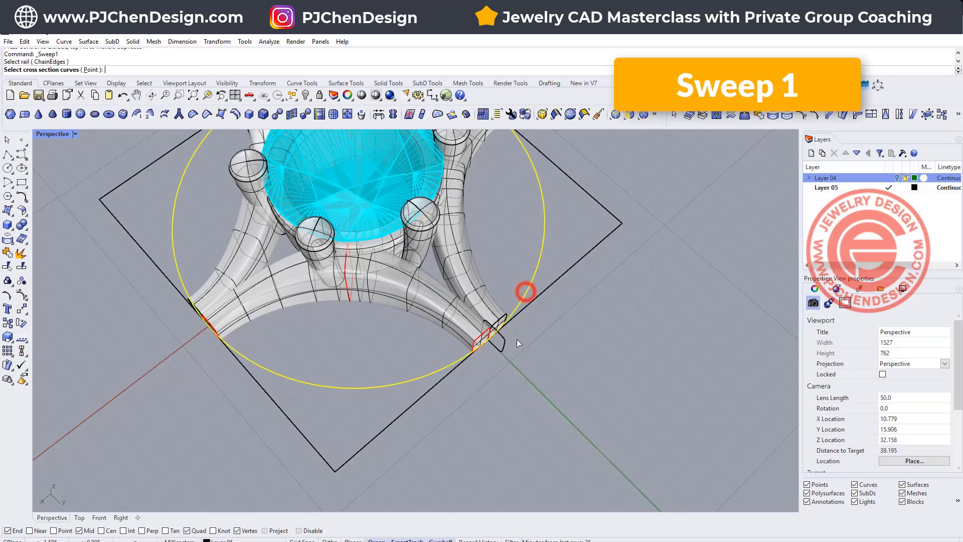
click(506, 350)
key(Return)
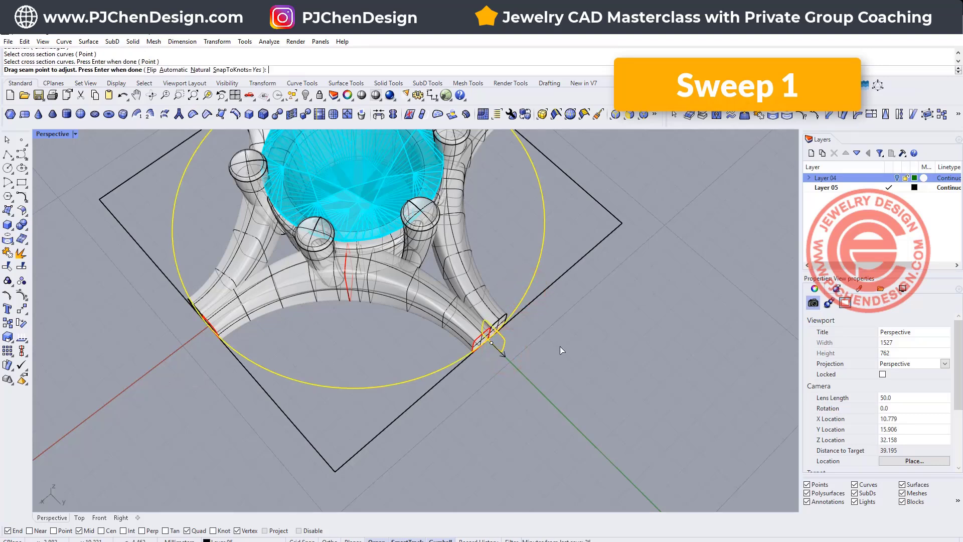
key(Return)
click(734, 384)
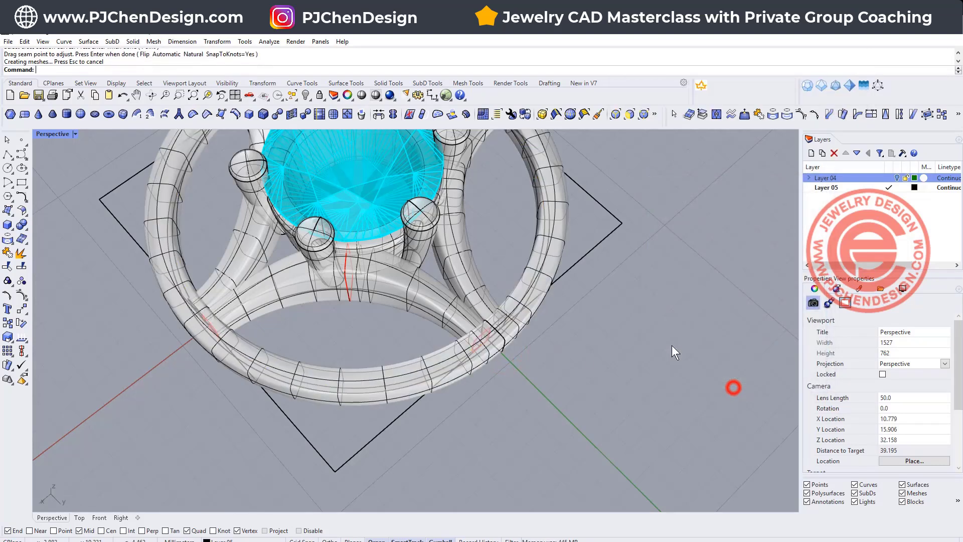
Step: Add a sphere about 1.2 mm in diameter in the Top view, centred on the ring where two bands meet along the X axis
right_drag(672, 345, 544, 282)
scroll(636, 327, up, 4)
right_drag(636, 327, 148, 196)
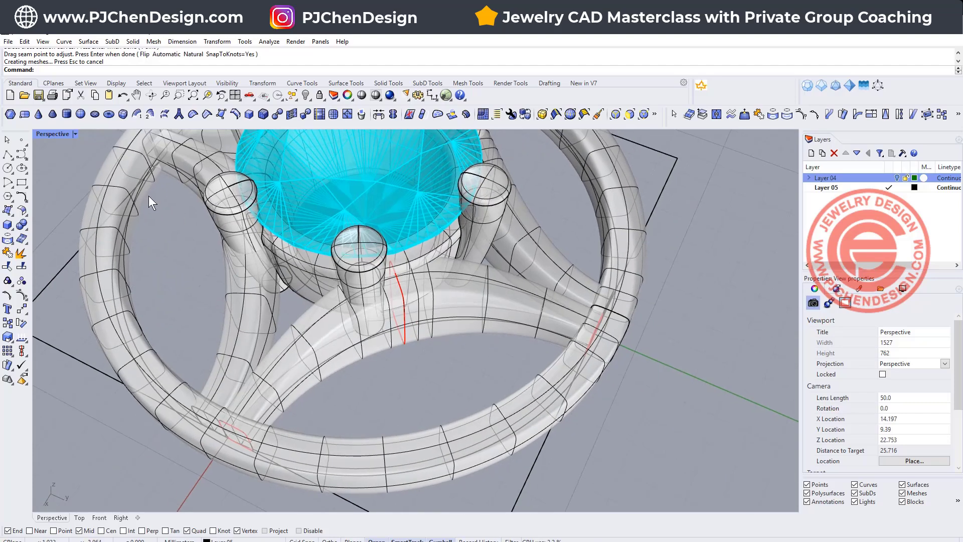
double_click(45, 134)
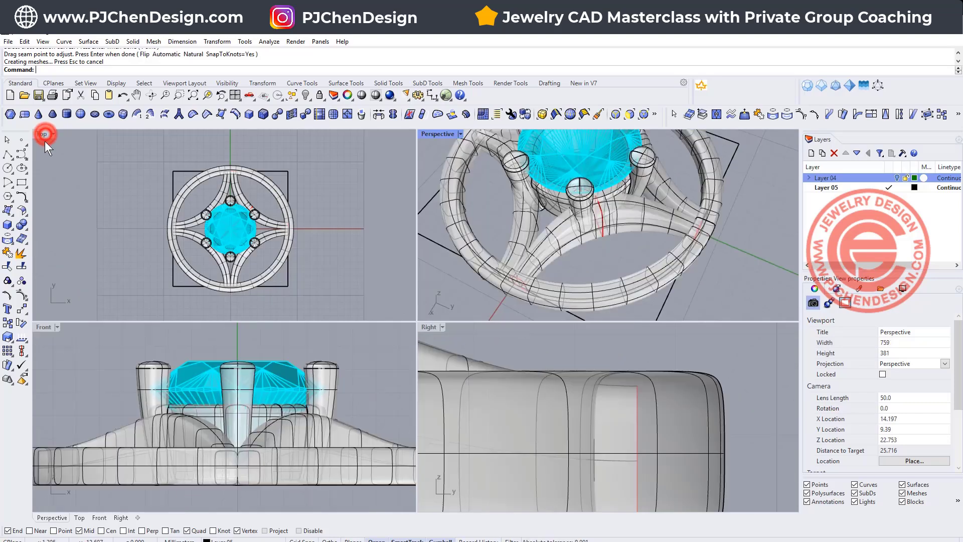
click(4, 226)
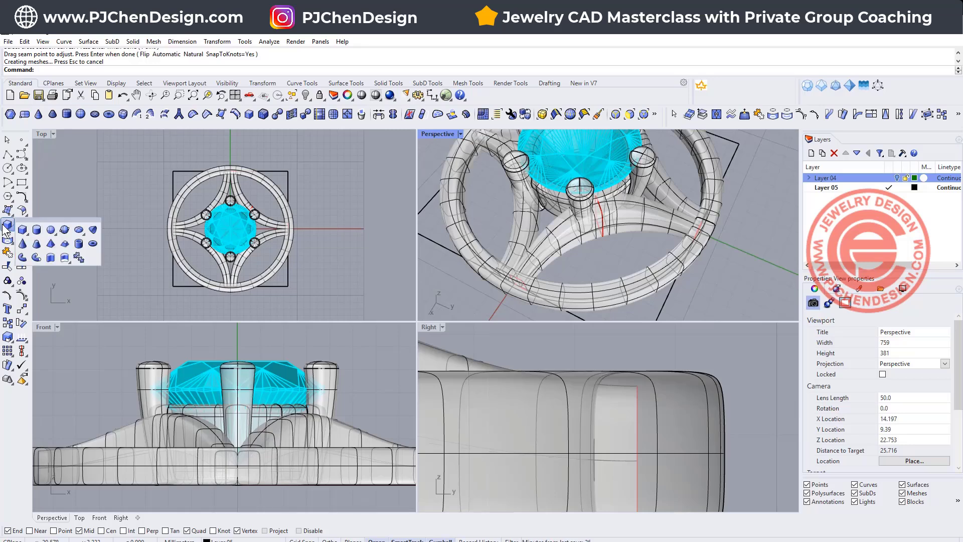
click(52, 230)
scroll(328, 232, up, 5)
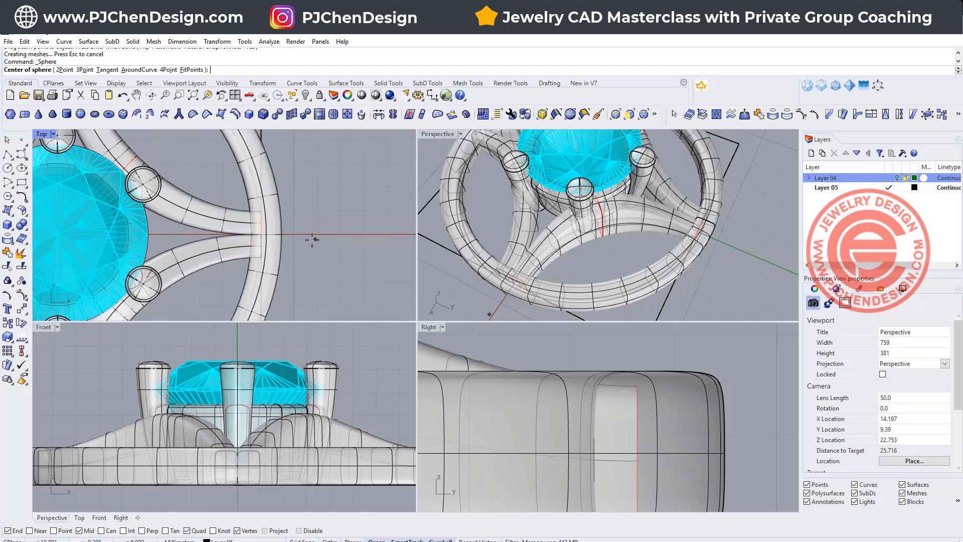
click(224, 230)
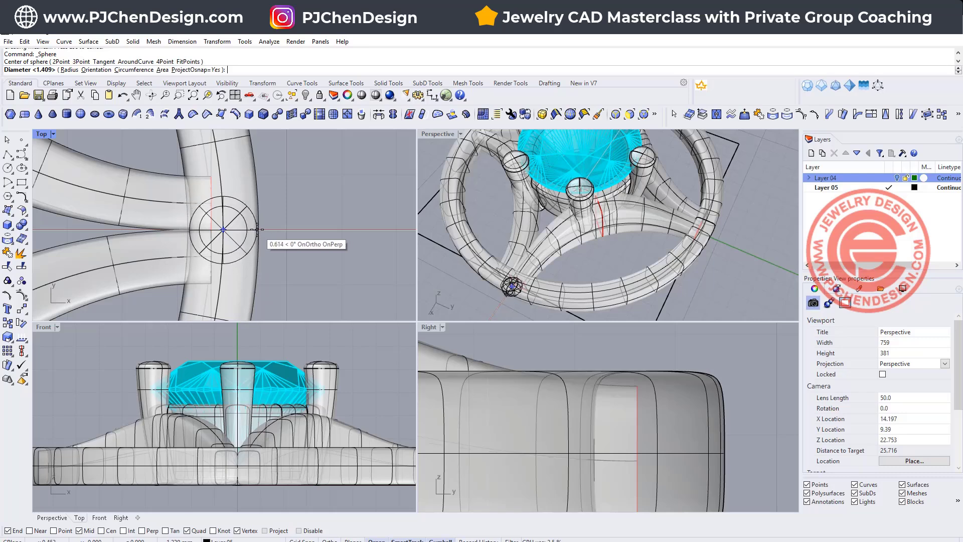
click(256, 229)
click(248, 245)
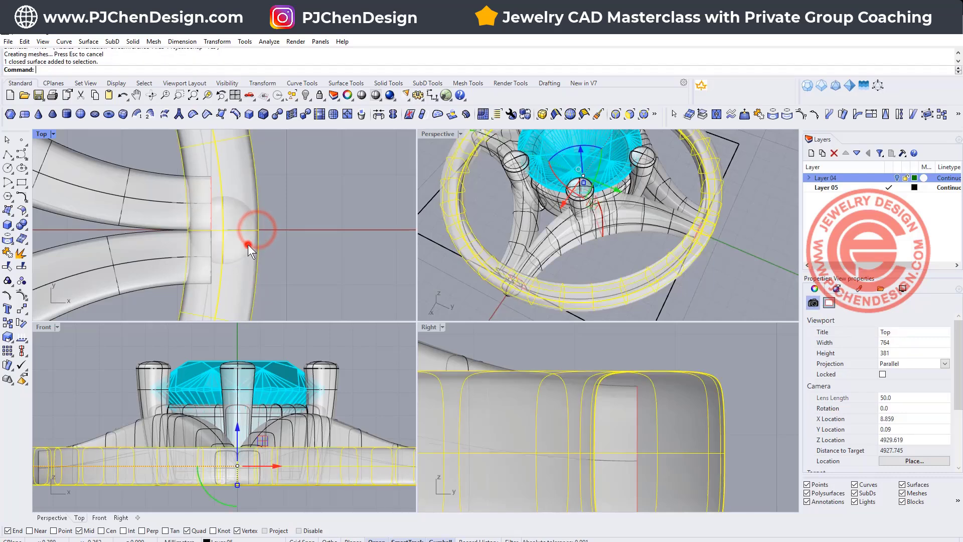
Step: Raise the joint sphere vertically in the Right view so its centre sits at the outer ring's top surface
click(246, 250)
scroll(714, 431, down, 12)
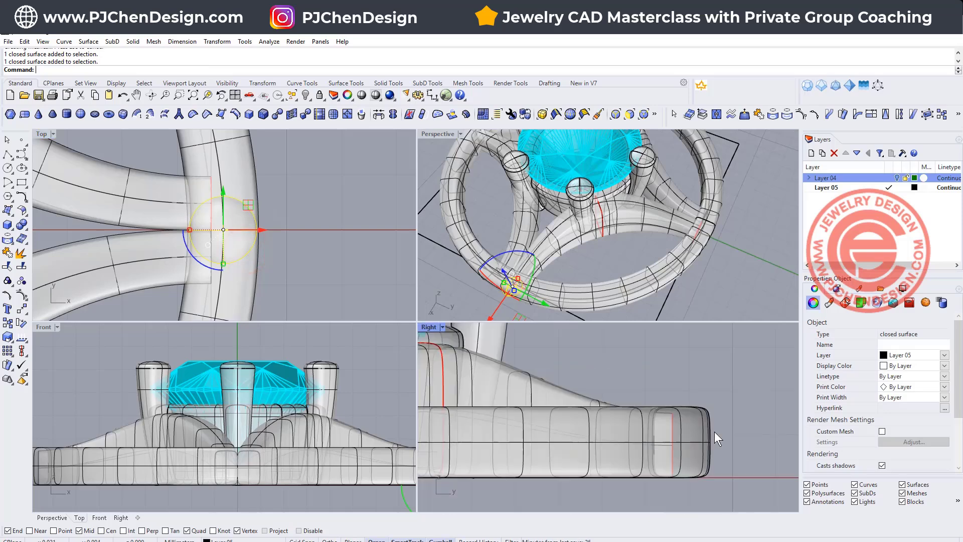
right_drag(474, 415, 576, 407)
drag(542, 409, 558, 372)
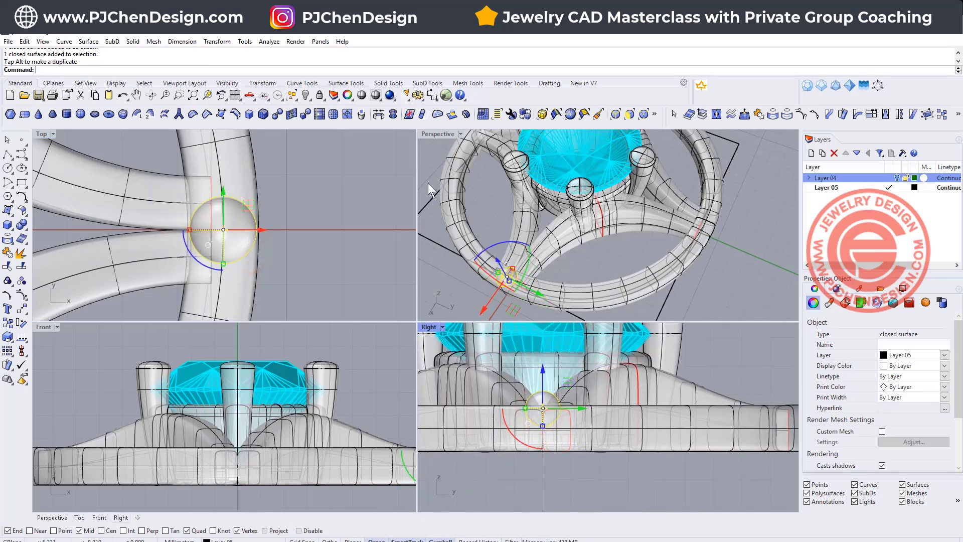
click(367, 168)
Step: Preview a polar array of the sphere around the origin with 60 items over 360 degrees
double_click(431, 133)
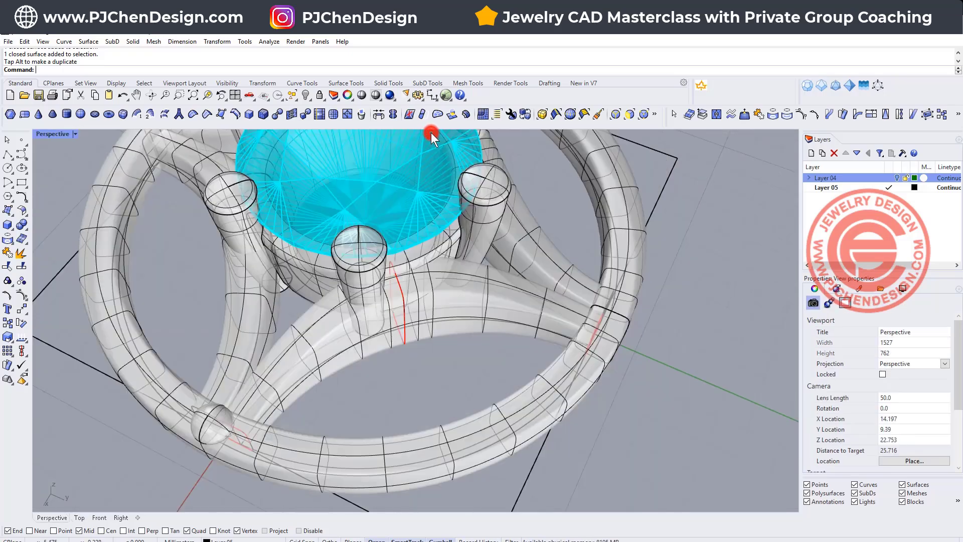
scroll(400, 182, down, 12)
right_drag(399, 189, 207, 154)
scroll(416, 291, up, 5)
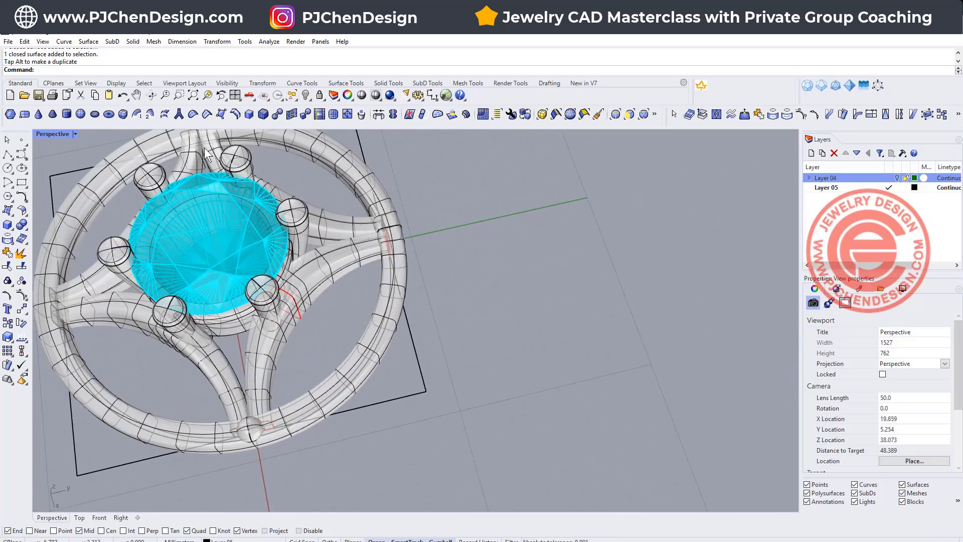
double_click(52, 134)
scroll(245, 206, up, 4)
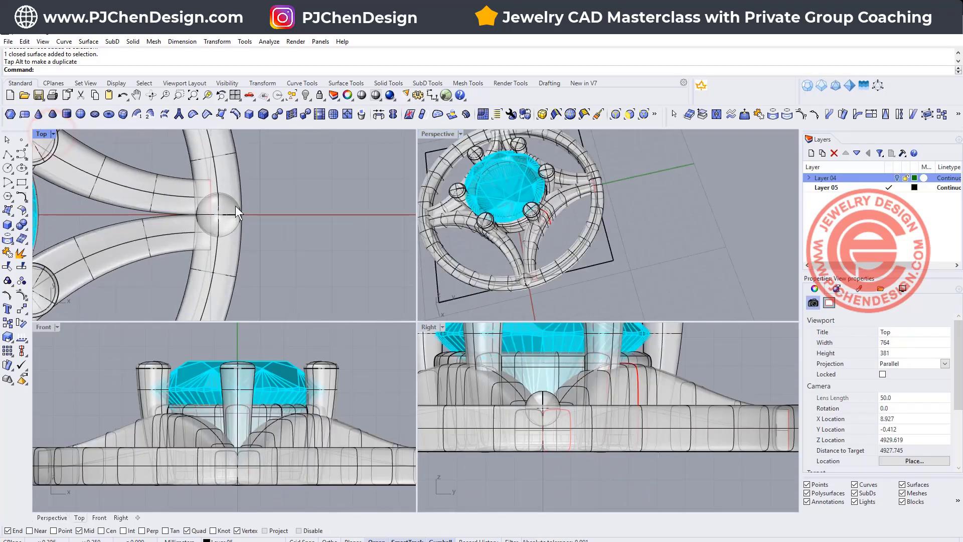
click(234, 209)
scroll(241, 203, down, 5)
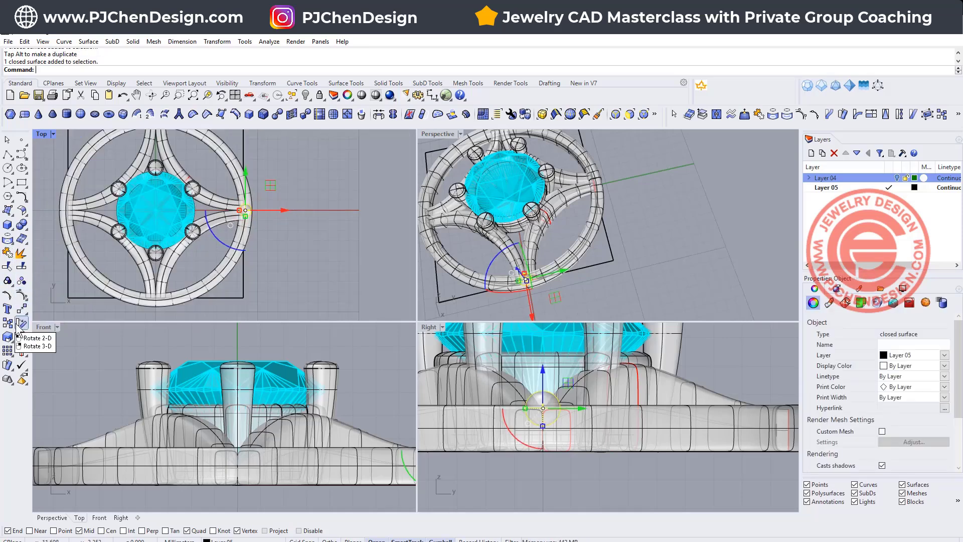
right_click(8, 350)
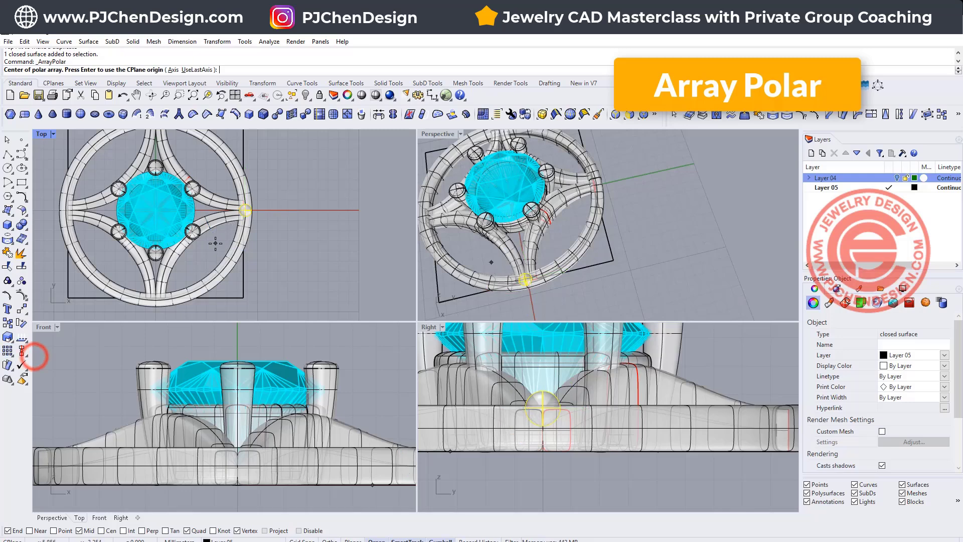
text(0)
key(Return)
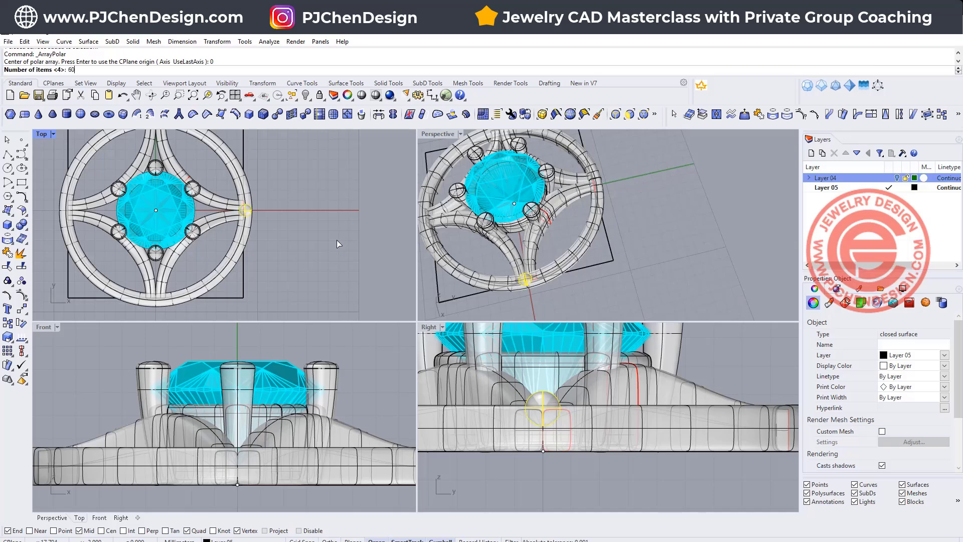
text(60)
key(Return)
key(Return)
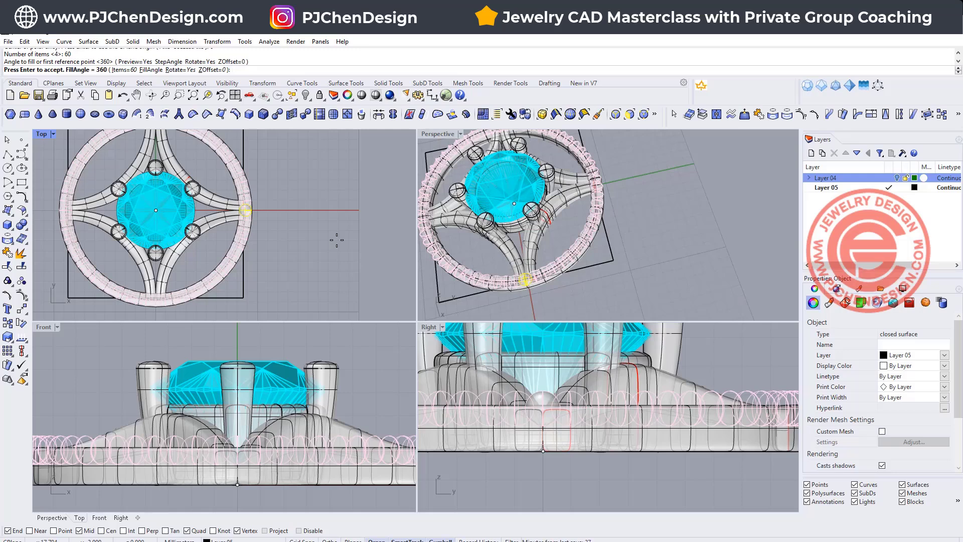
Step: Change the sphere's polar array to 50 items and accept it
scroll(246, 206, up, 5)
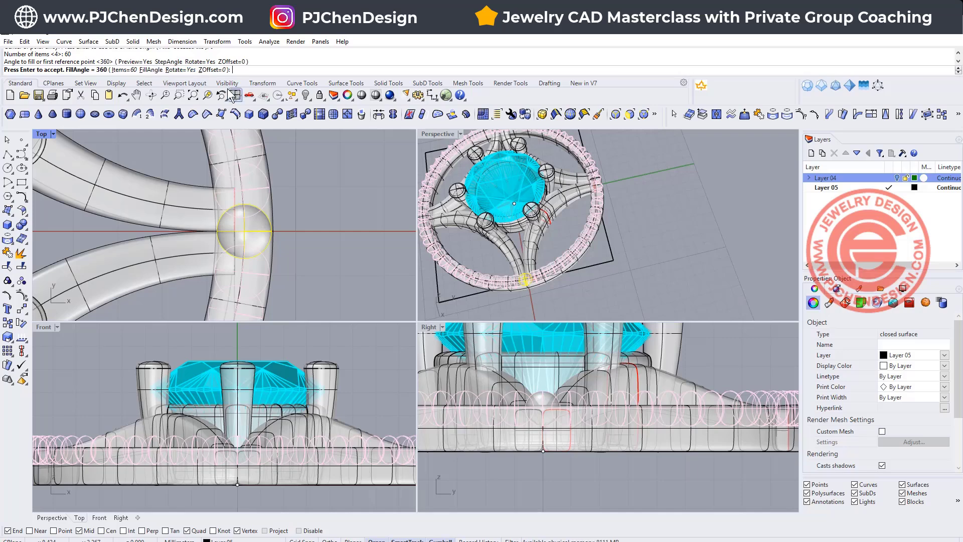
click(130, 69)
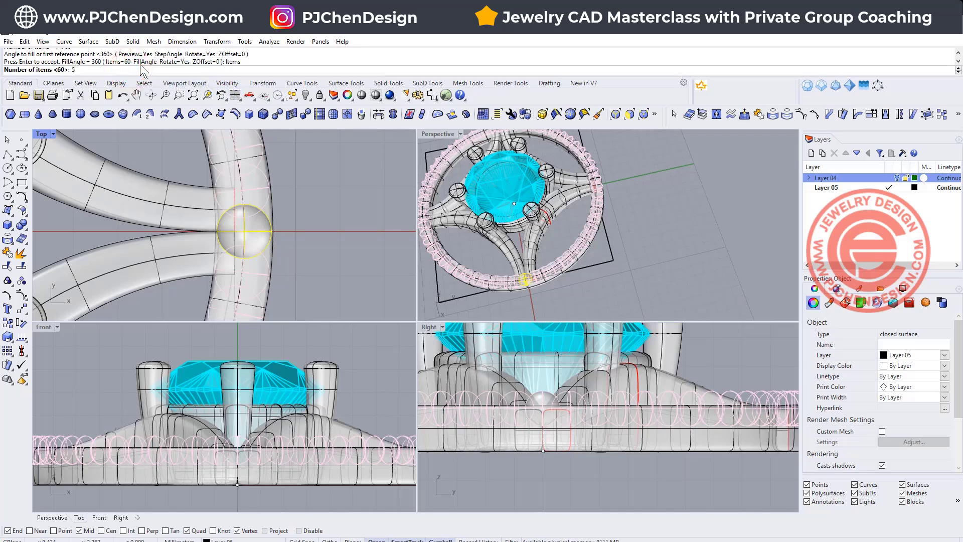
text(50)
key(Return)
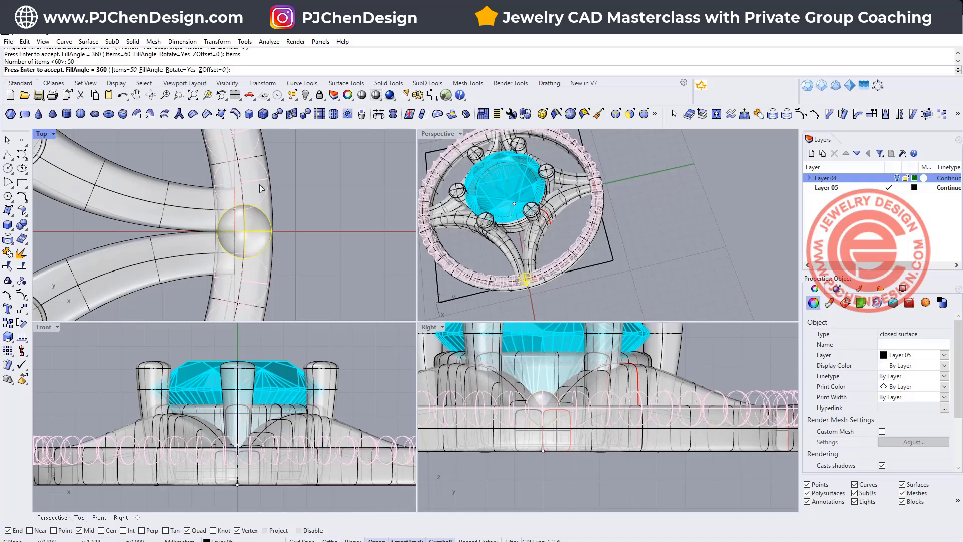
key(Return)
click(341, 235)
Step: Show the Perspective view in Rendered mode and examine the beaded ring around the gemstone setting
scroll(561, 269, down, 3)
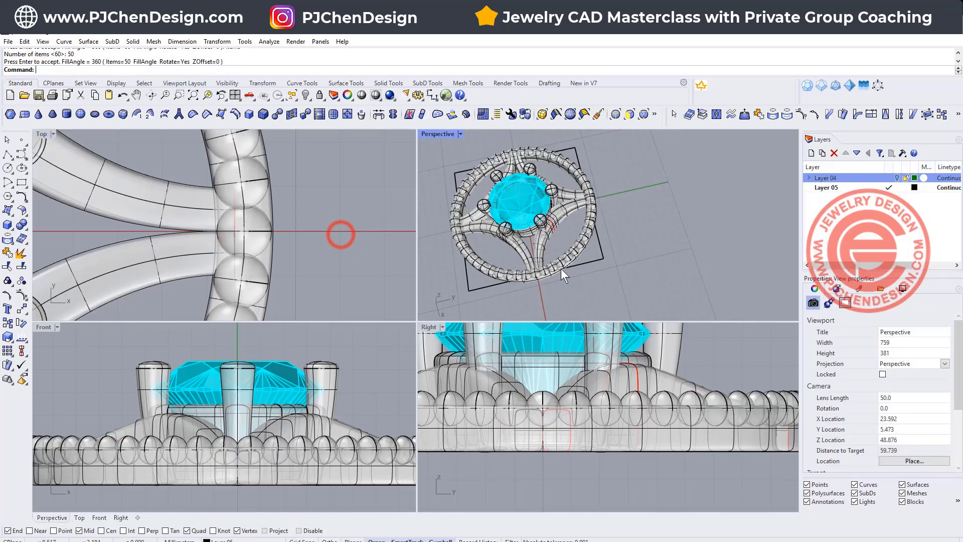
right_drag(561, 269, 606, 205)
scroll(540, 217, up, 3)
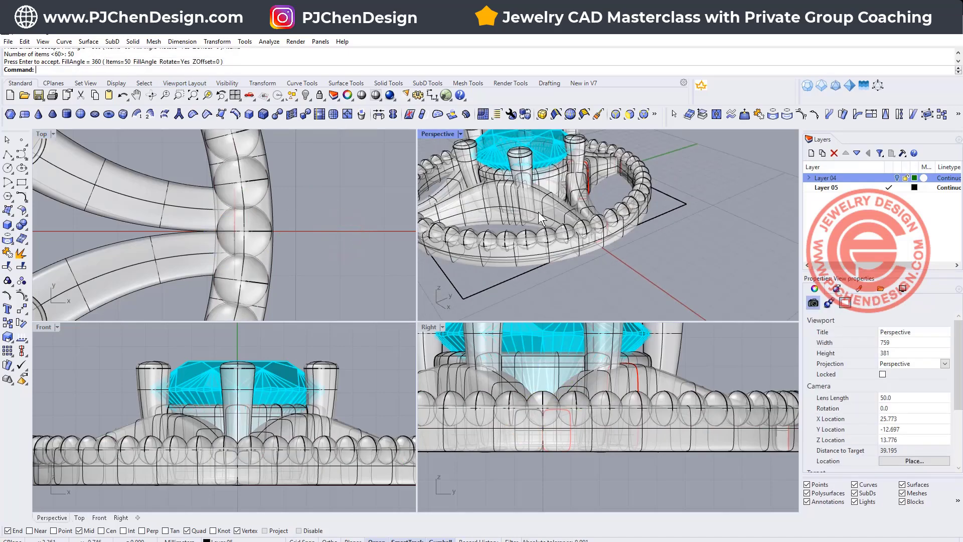
click(460, 134)
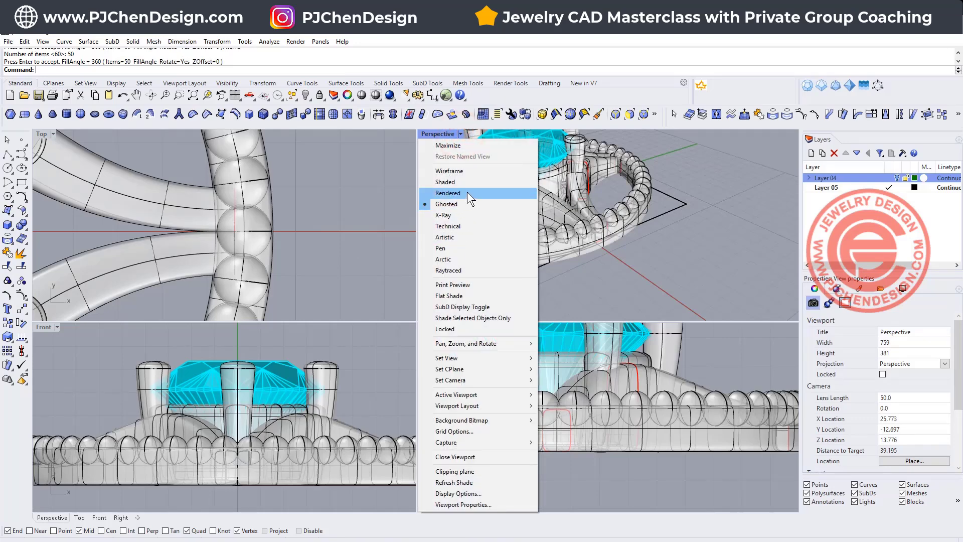
click(467, 193)
right_drag(517, 200, 646, 190)
right_drag(646, 190, 658, 189)
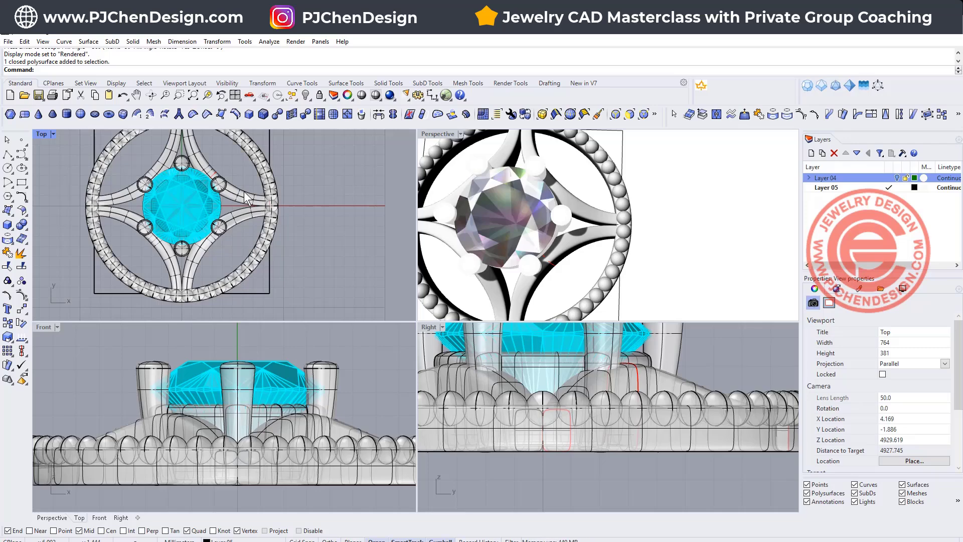
Step: Select all curves, invert the selection, and lock the surfaces, polysurfaces and gem mesh
right_drag(241, 221, 256, 246)
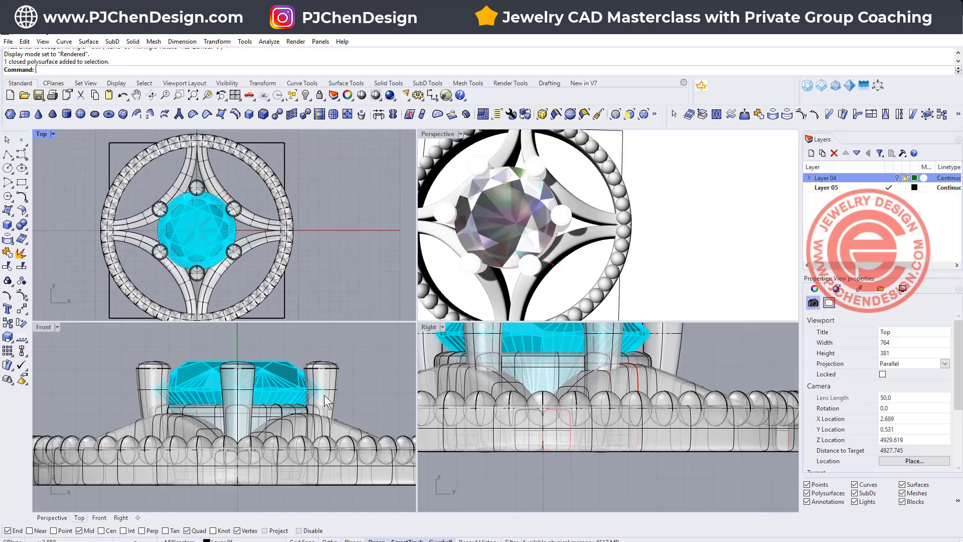
right_drag(325, 395, 251, 398)
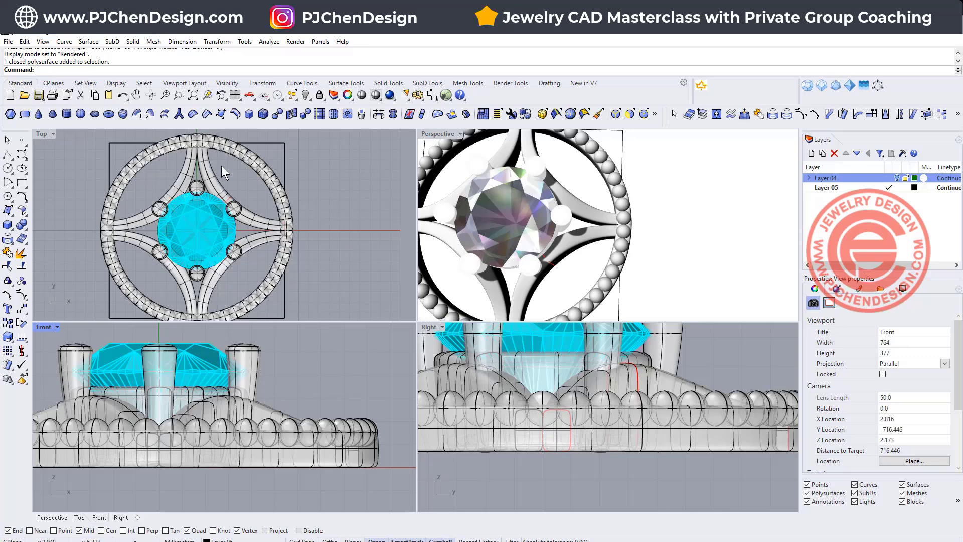
right_drag(229, 167, 230, 182)
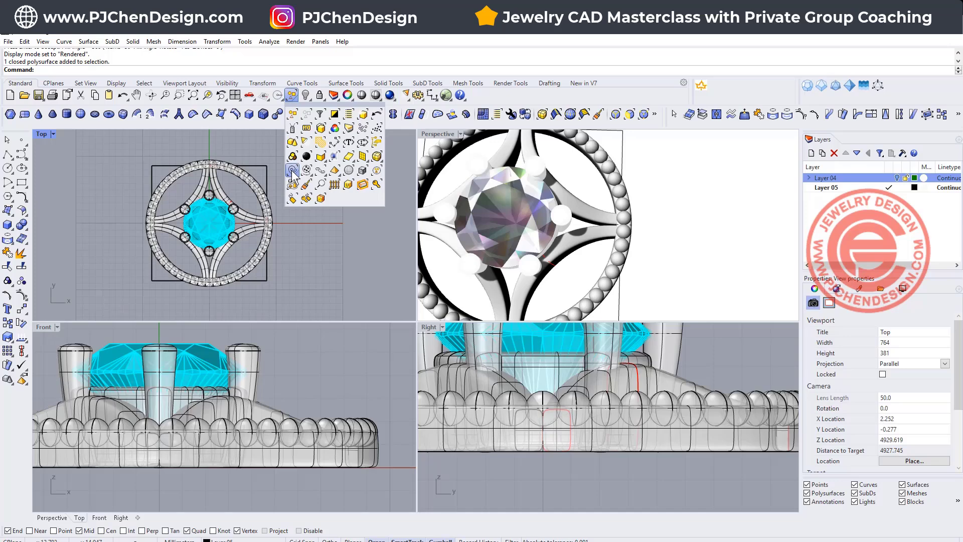
click(291, 171)
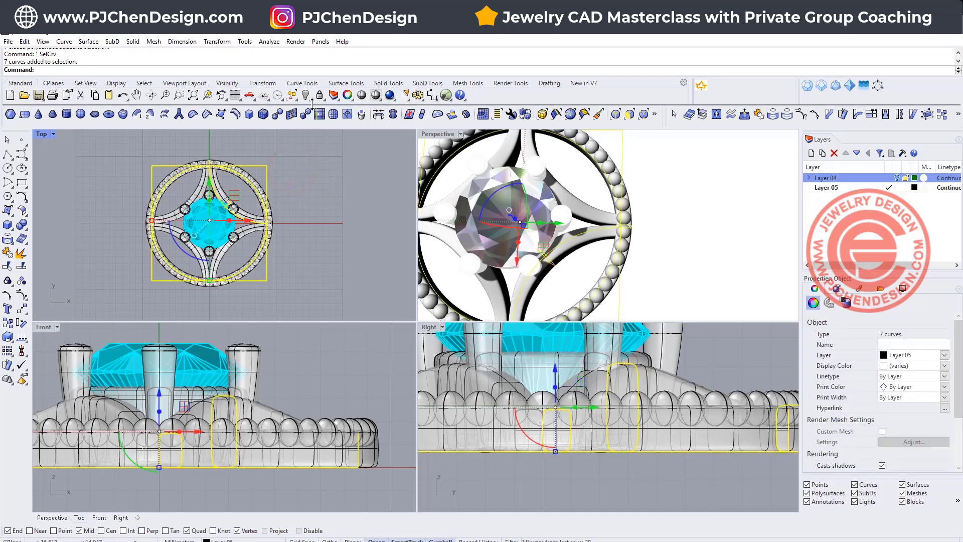
click(293, 97)
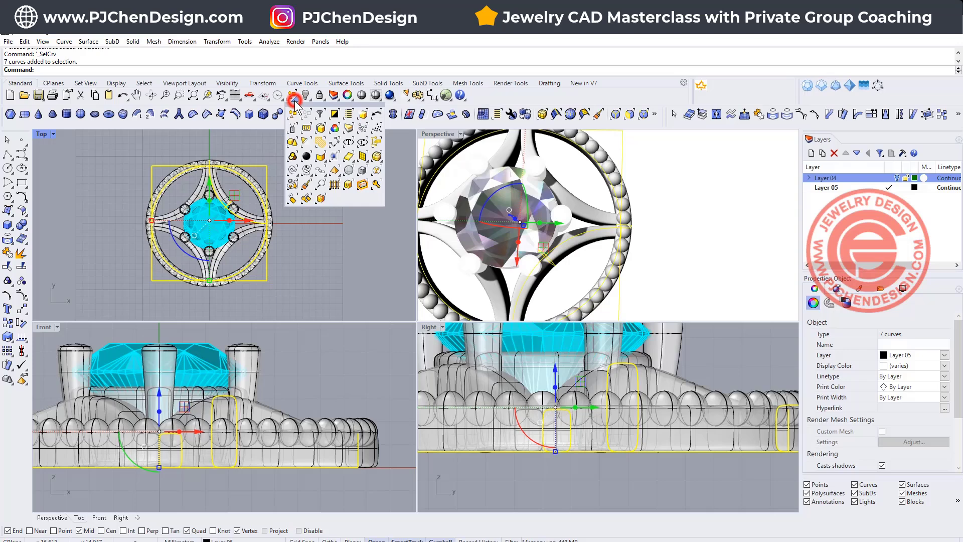
click(331, 115)
click(320, 95)
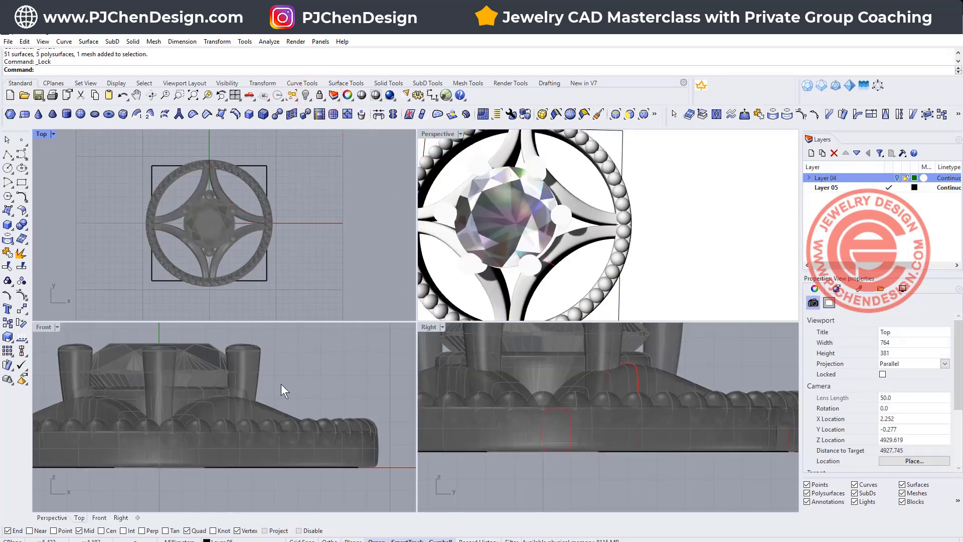
Step: Draw an arc in the Top view from the upper-right band to the square's upper-right corner, bowing toward the square's upper edge
scroll(266, 212, up, 2)
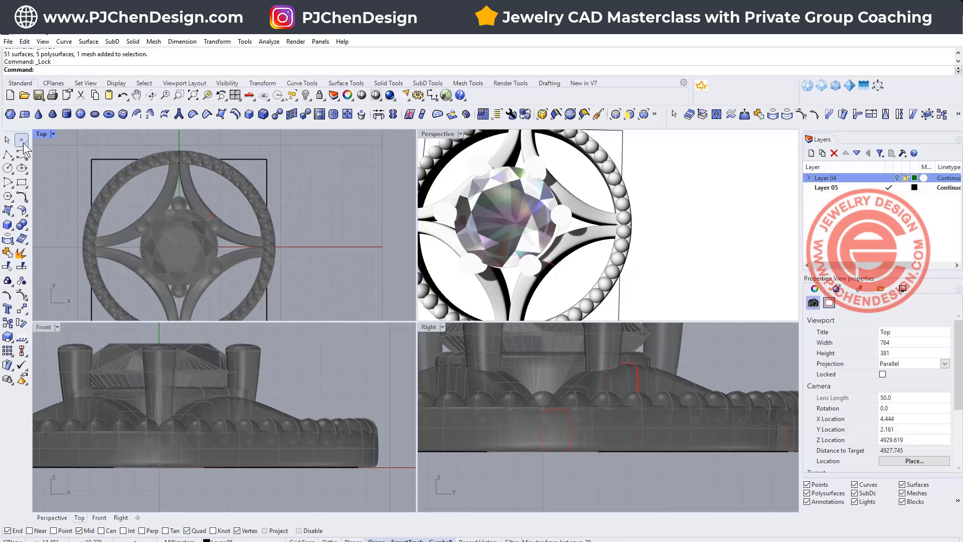
right_click(9, 183)
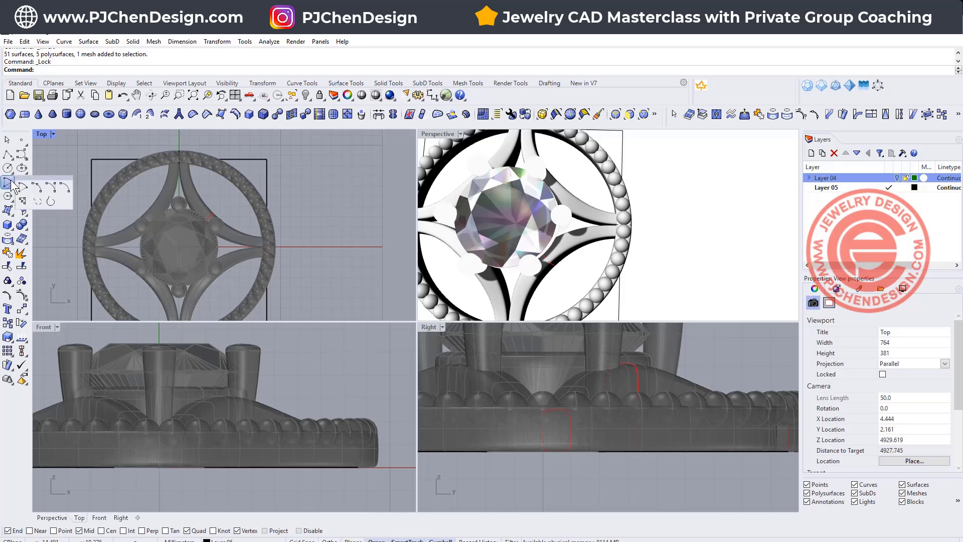
scroll(203, 199, up, 2)
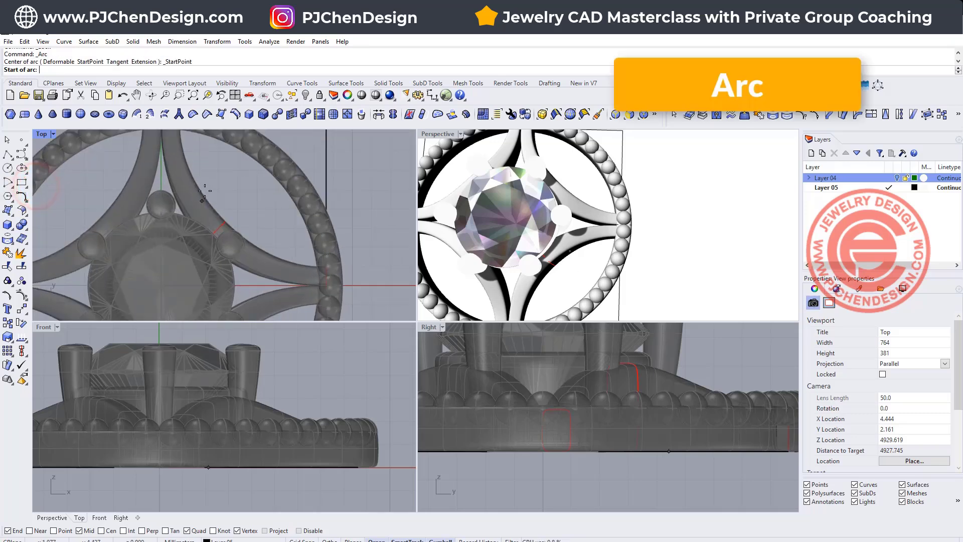
click(192, 181)
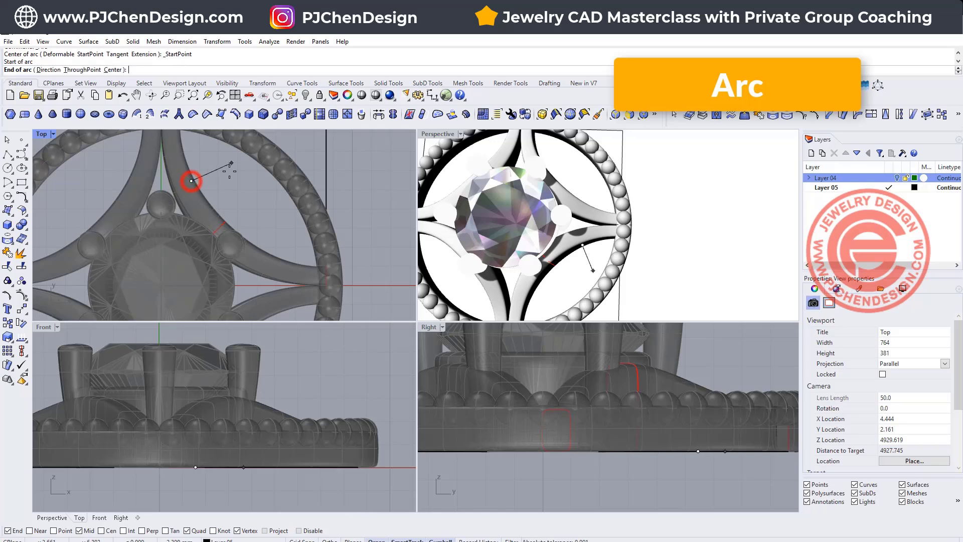
right_drag(201, 173, 196, 243)
click(330, 189)
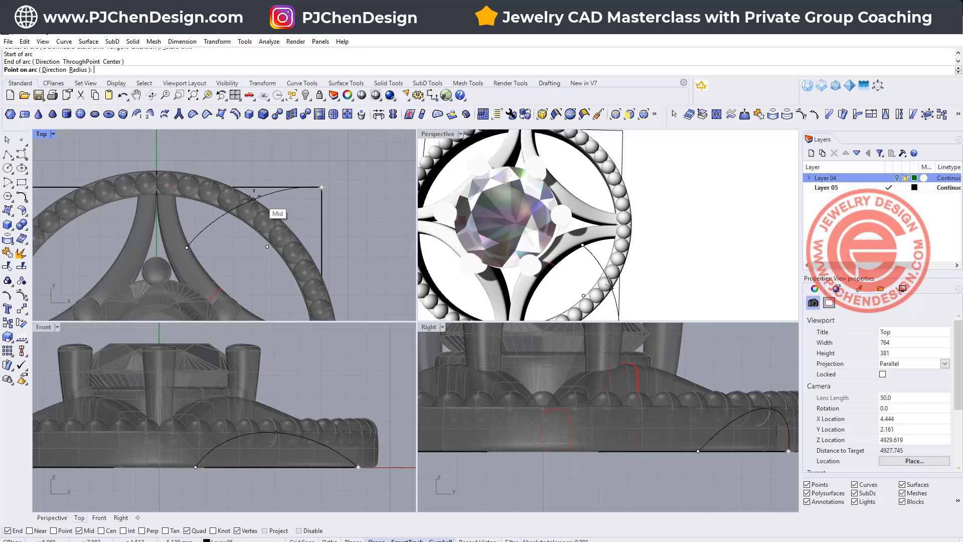
scroll(262, 195, up, 2)
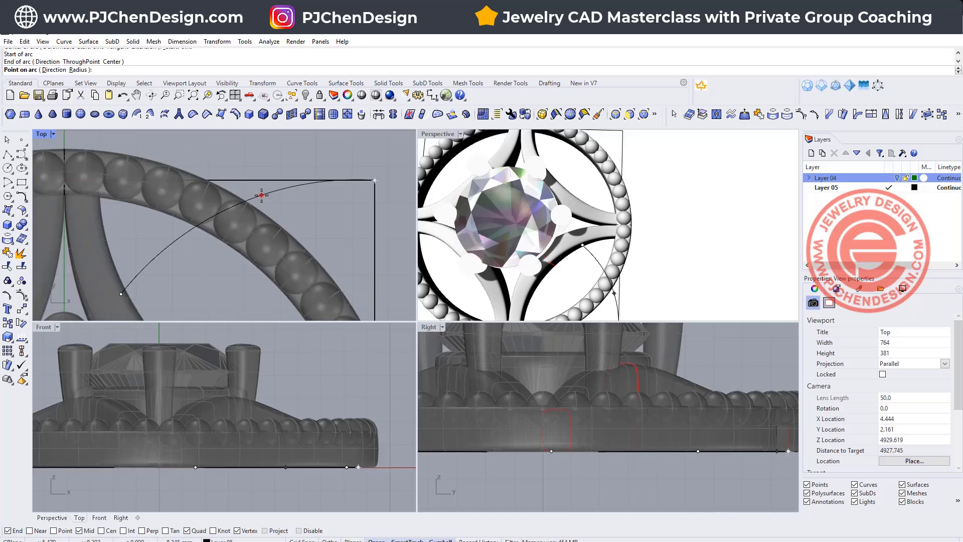
click(262, 195)
Step: Mirror a copy of the arc across the diagonal from the origin to the square's upper-right corner
scroll(272, 218, down, 5)
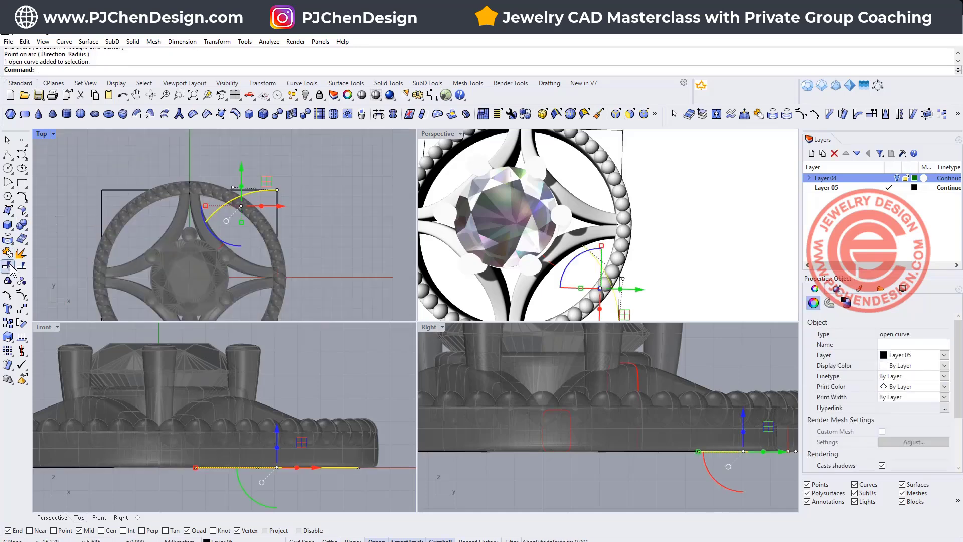
click(22, 310)
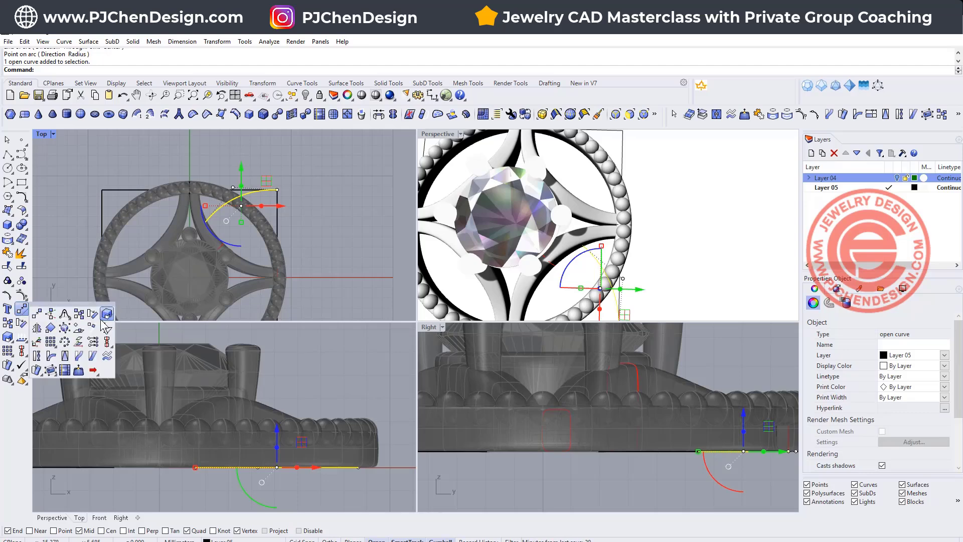
click(38, 329)
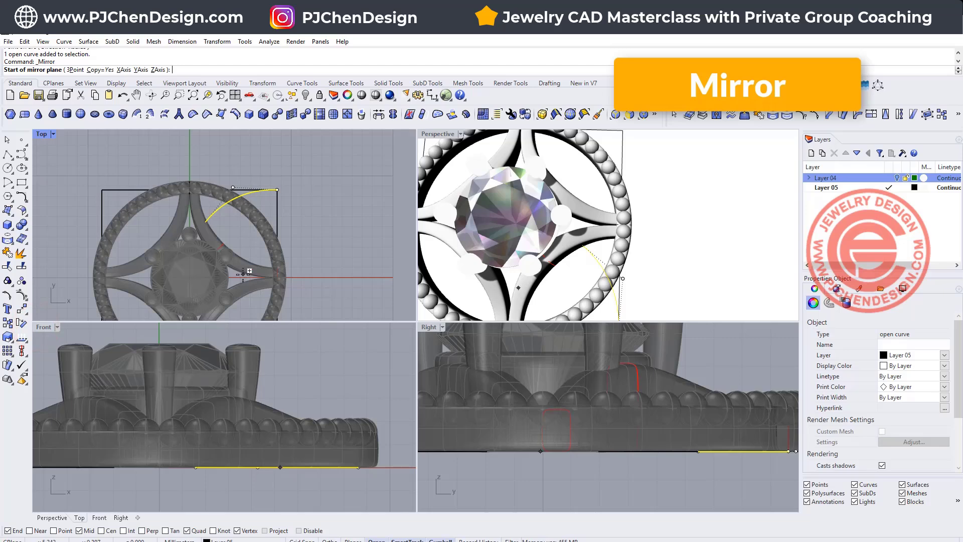
text(0)
key(Return)
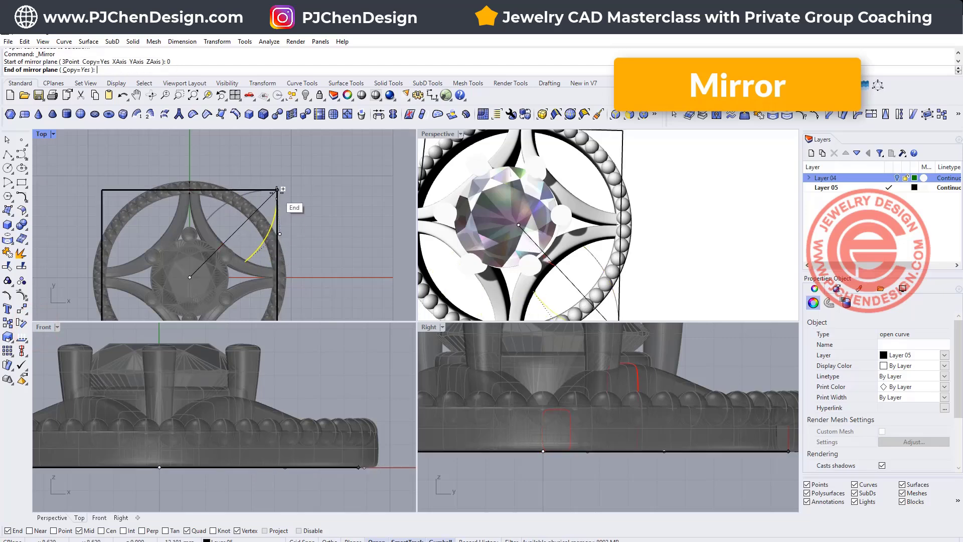
click(278, 190)
click(336, 211)
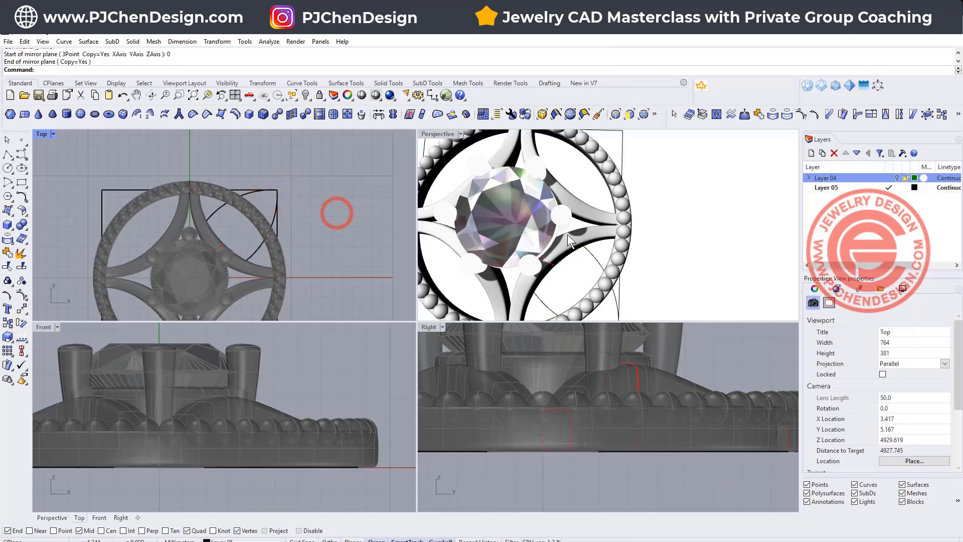
Step: Set the Perspective view to Ghosted display and frame the two corner arcs beside the beaded ring
right_drag(567, 234, 597, 173)
click(458, 134)
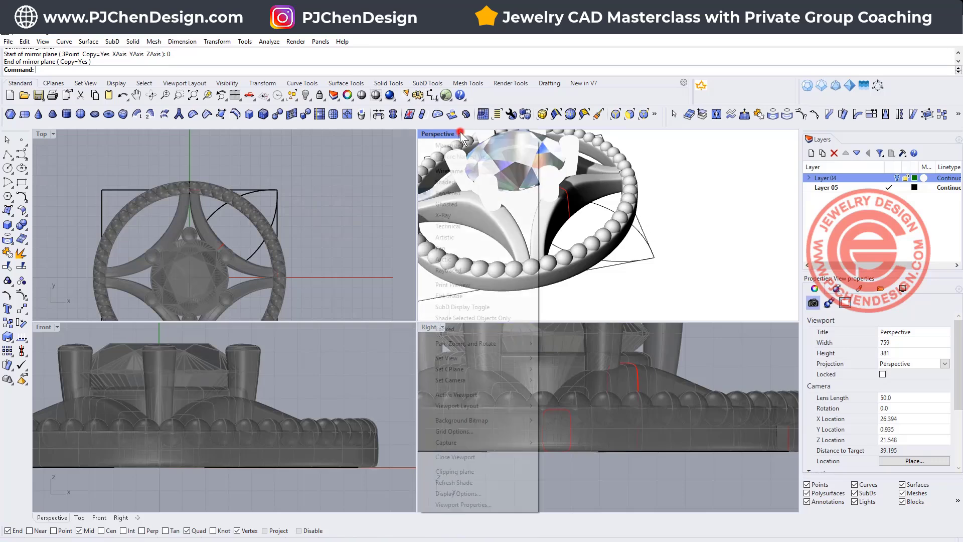
click(452, 216)
scroll(521, 242, up, 3)
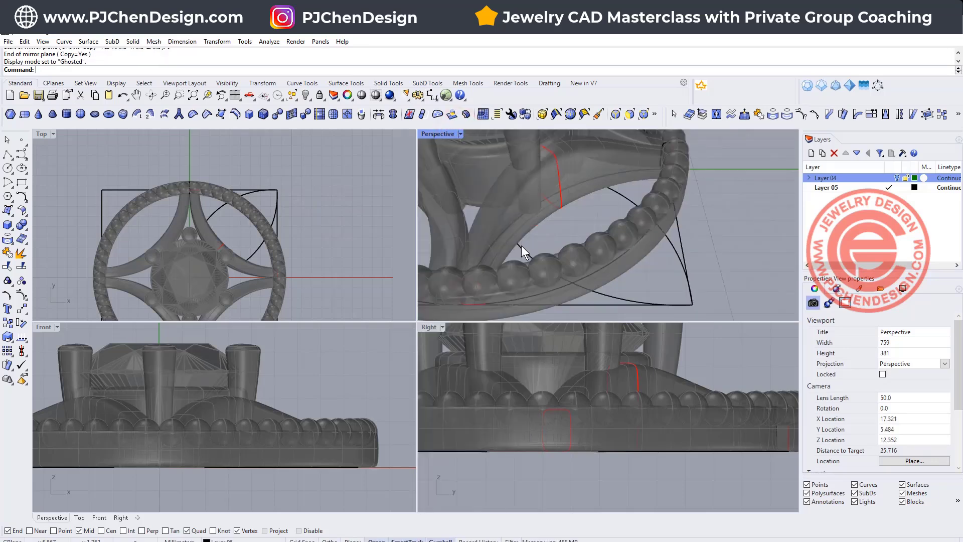
Step: Fillet the two corner arcs where they meet at the square's upper-right corner with a radius of 1.5, trimming both arcs
scroll(259, 194, up, 5)
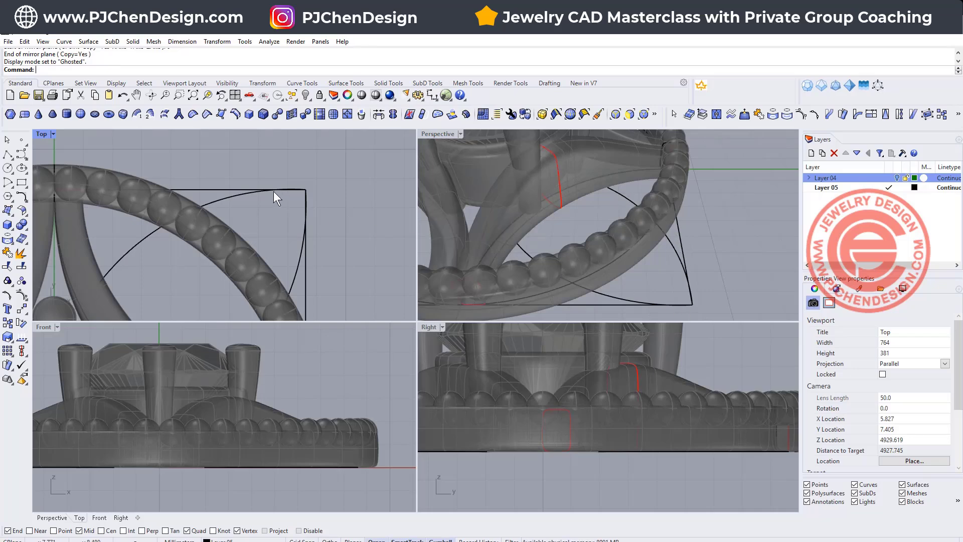
click(260, 192)
click(302, 250)
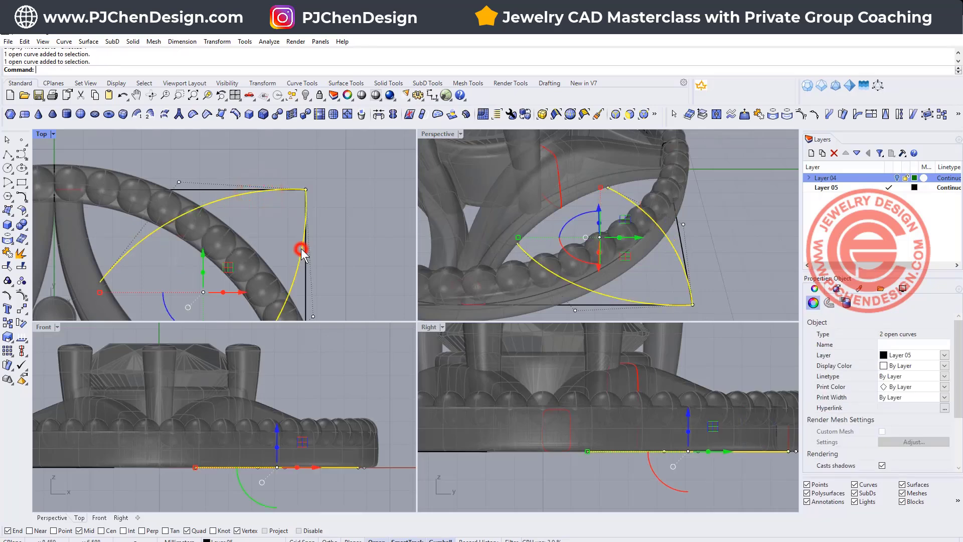
click(22, 198)
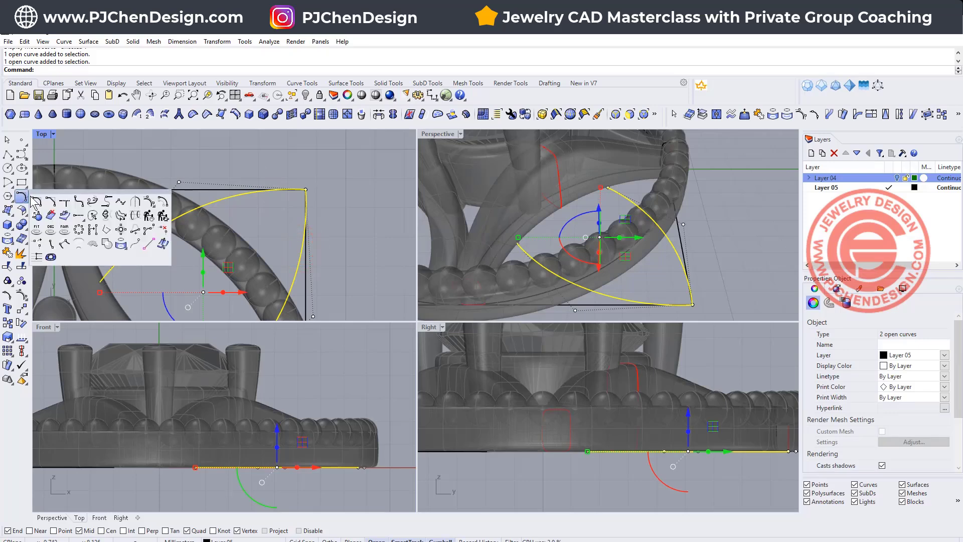
click(35, 201)
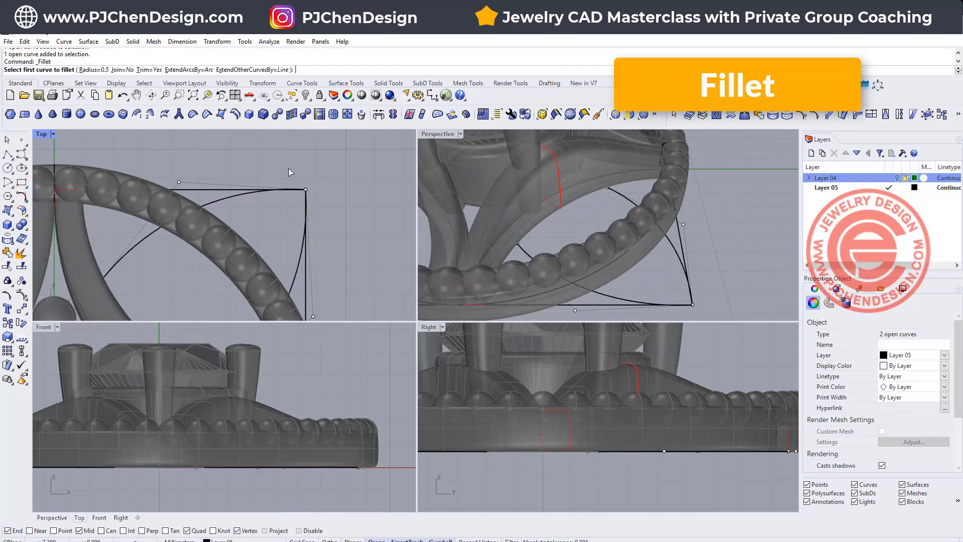
text(1.5)
key(Return)
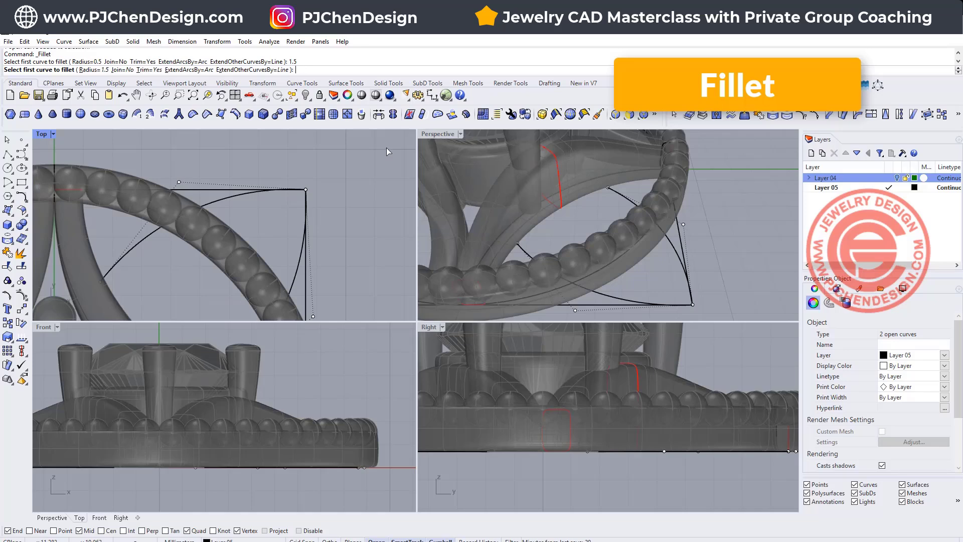
click(258, 191)
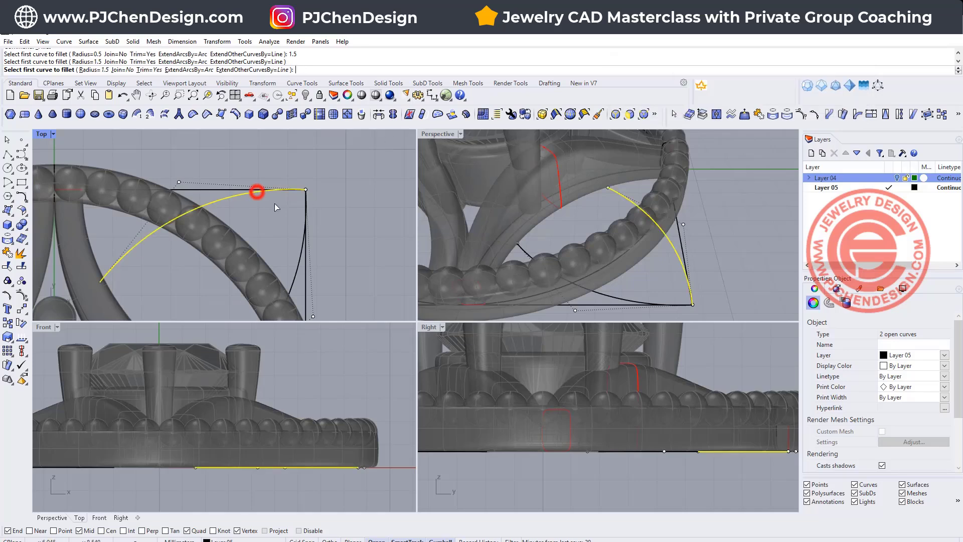
click(303, 243)
Step: Join the two corner arcs and the fillet between them into one open curve
scroll(311, 165, down, 5)
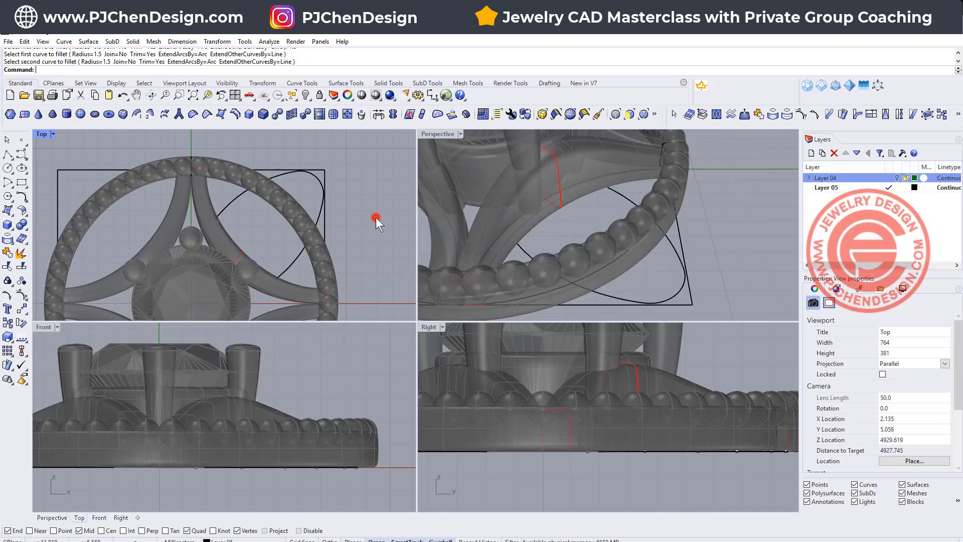
click(320, 210)
shift+click(322, 184)
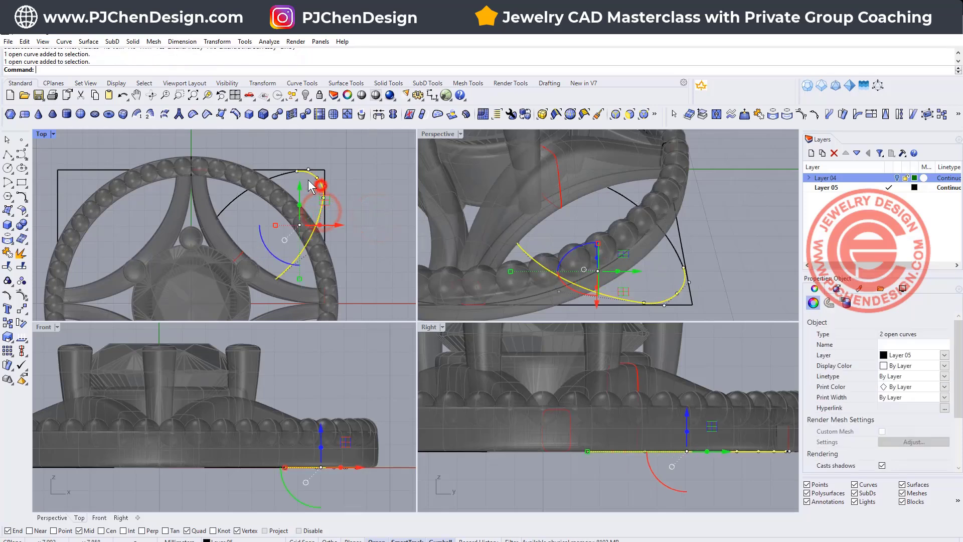
shift+click(283, 174)
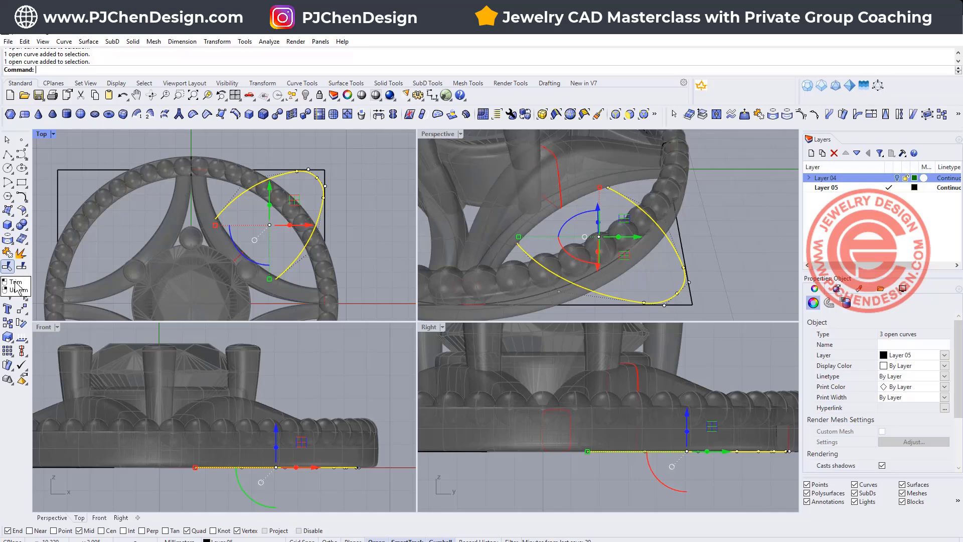
click(8, 266)
Step: Split the joined corner curve at its midpoint on the fillet using the Point option
click(21, 265)
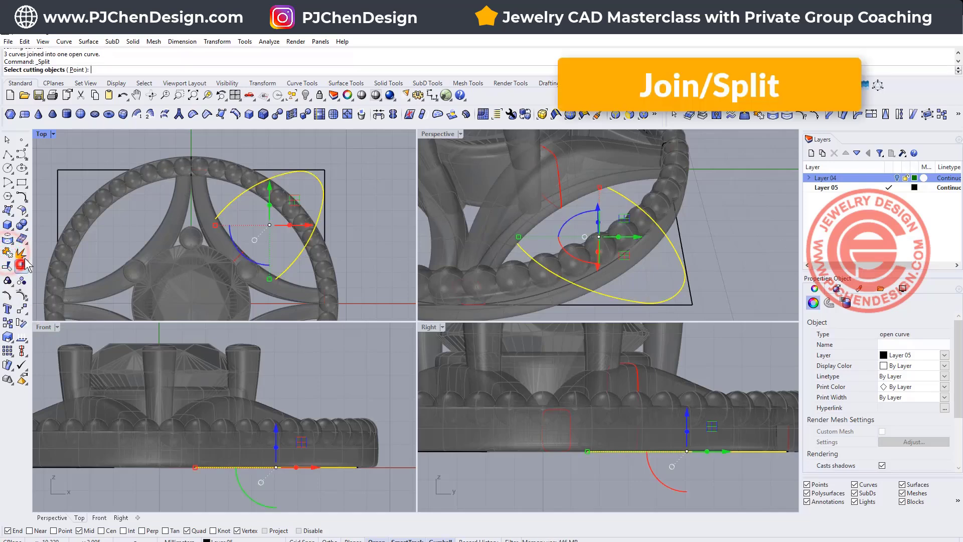
click(76, 70)
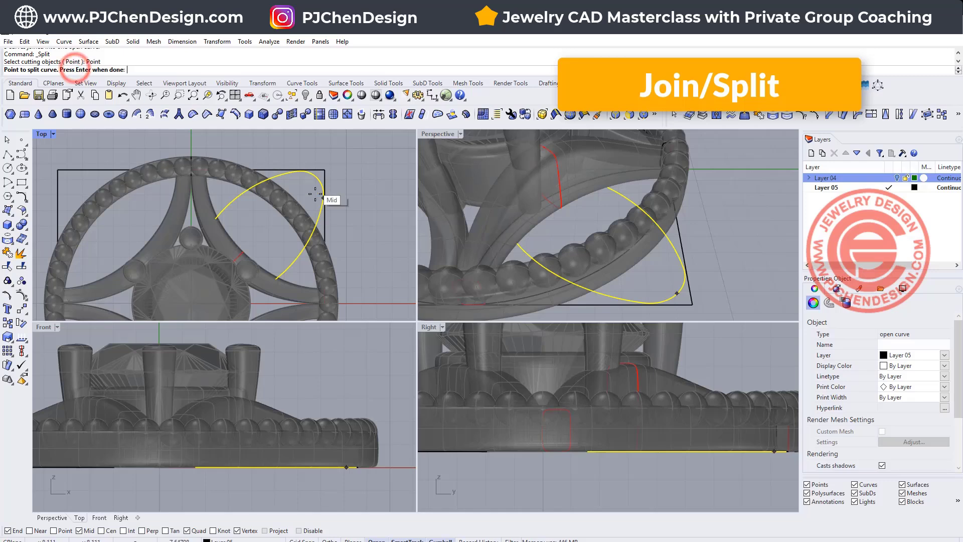
click(317, 176)
key(Return)
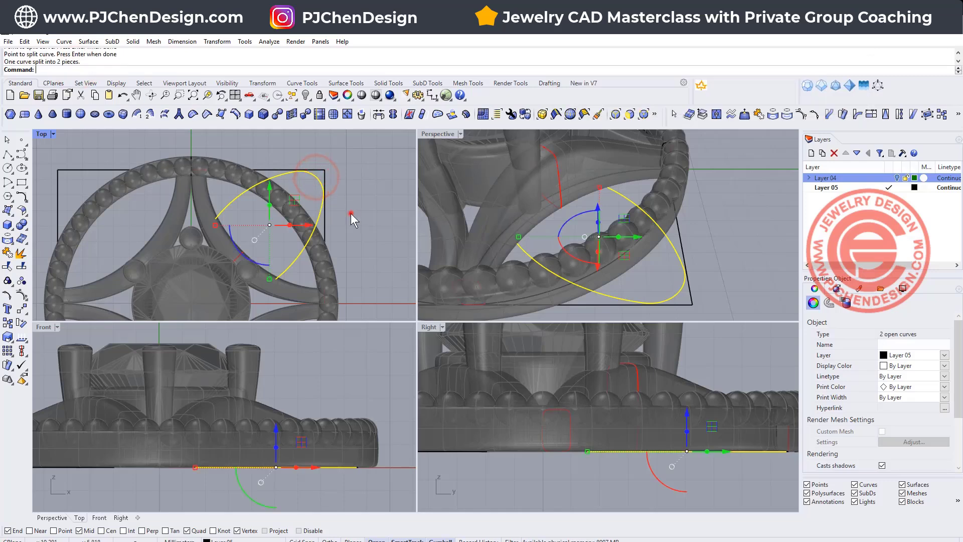
click(350, 212)
Step: Select both halves of the corner curve and display their control points in the Top view
mouse_move(615, 273)
right_down()
mouse_move(662, 229)
mouse_move(626, 273)
mouse_move(605, 257)
right_up()
click(605, 256)
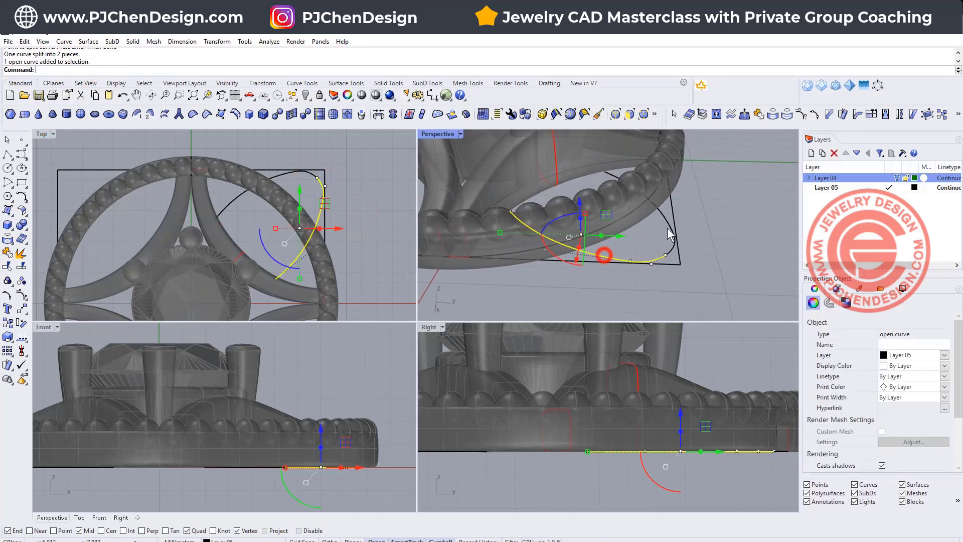
shift+click(669, 229)
click(374, 244)
click(299, 256)
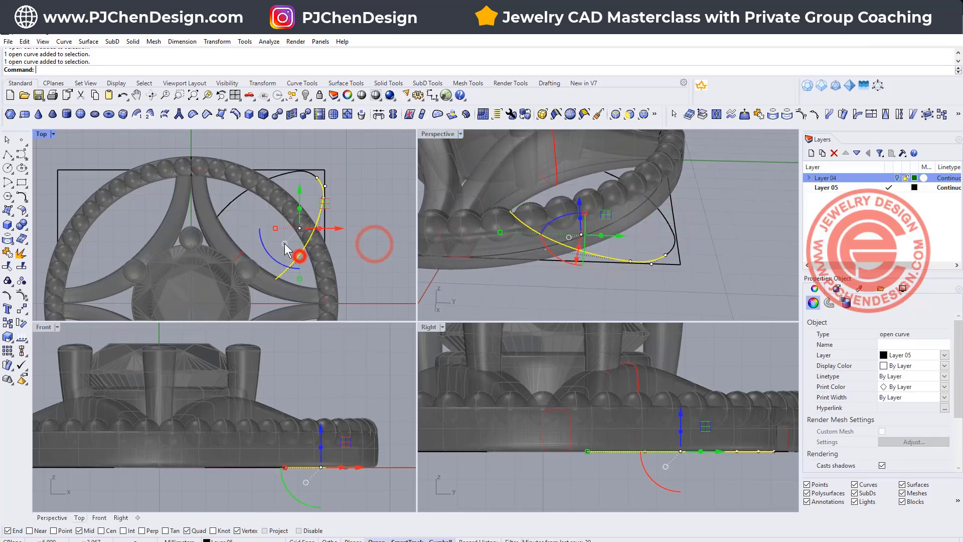
shift+click(233, 194)
scroll(243, 190, up, 3)
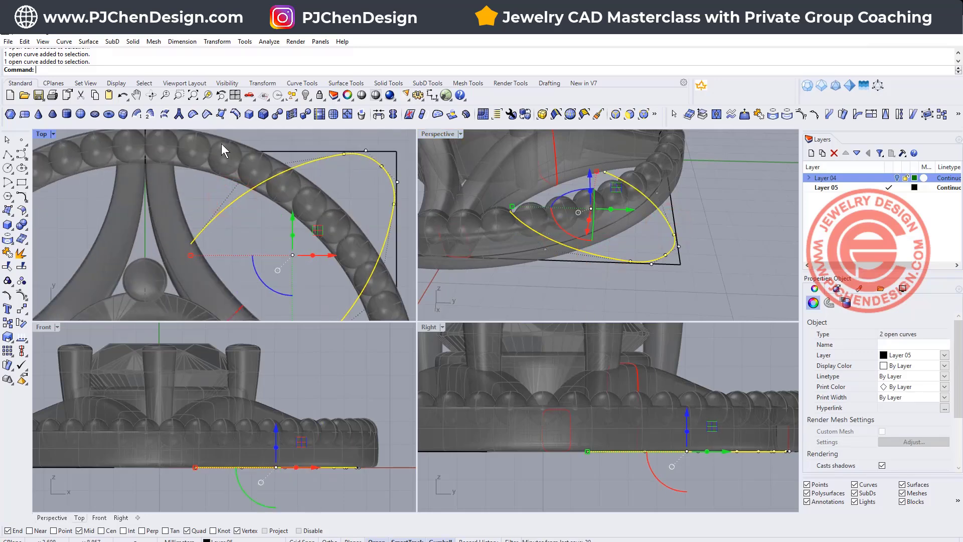
Step: Select the middle control point of each arc and raise both vertically in the Right view to about mid-height of the prongs
right_drag(222, 143, 252, 161)
drag(252, 160, 310, 242)
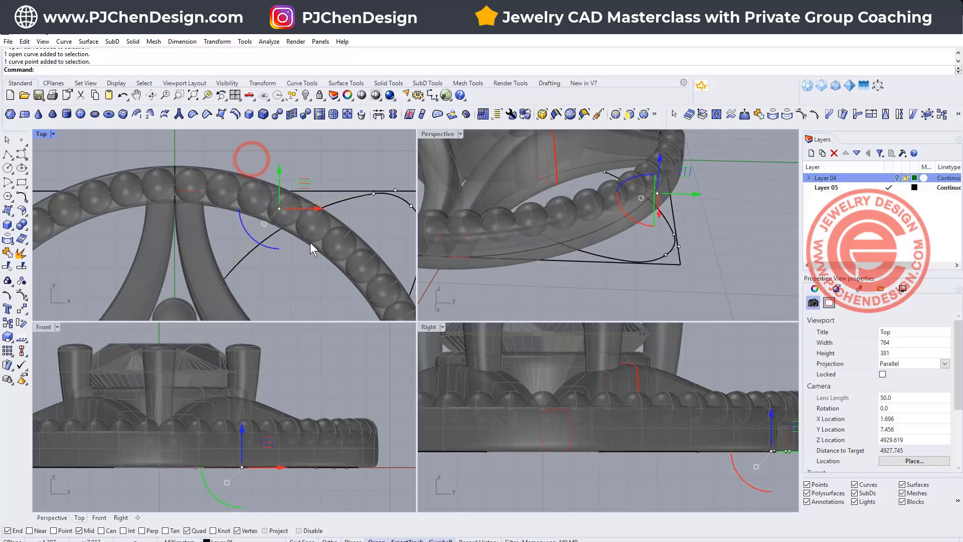
right_drag(310, 242, 287, 227)
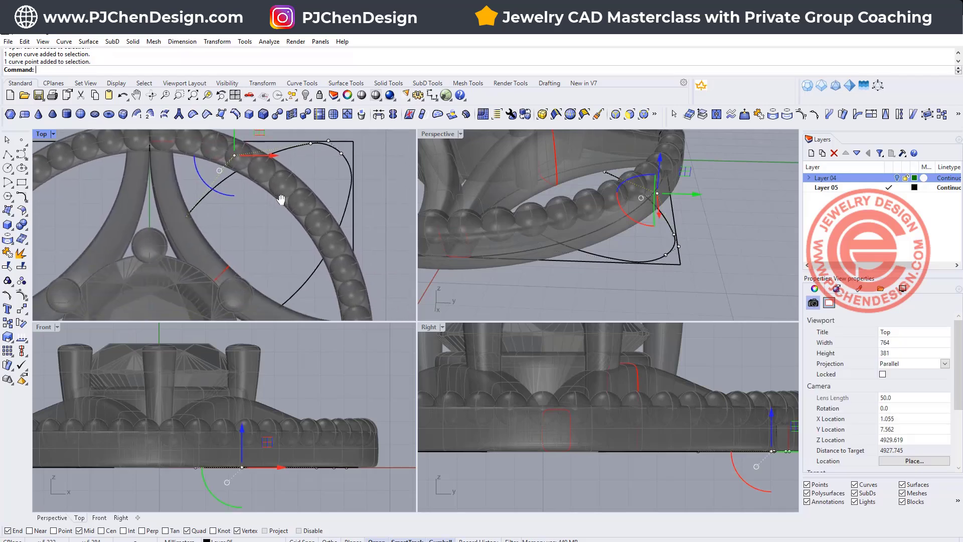
shift+click(308, 276)
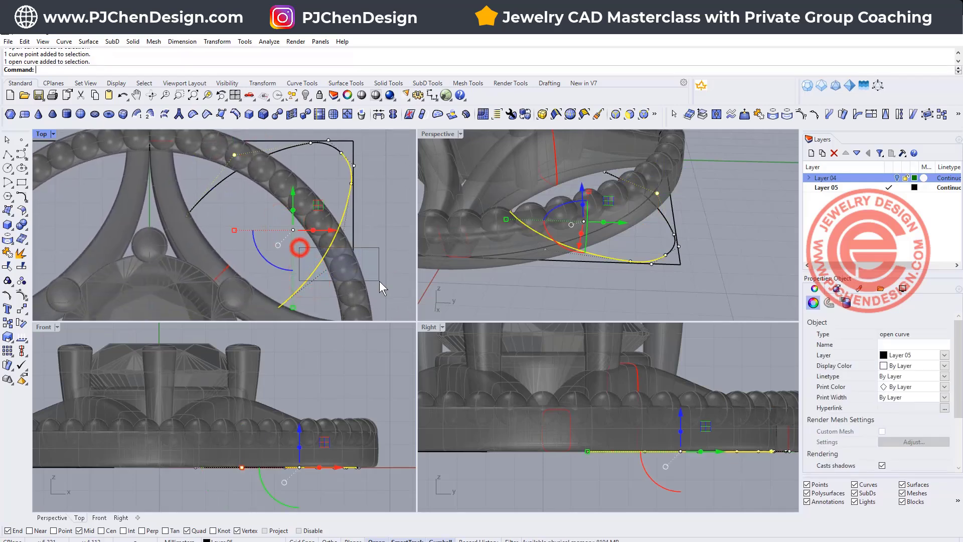
shift+drag(380, 282, 368, 284)
scroll(603, 439, down, 3)
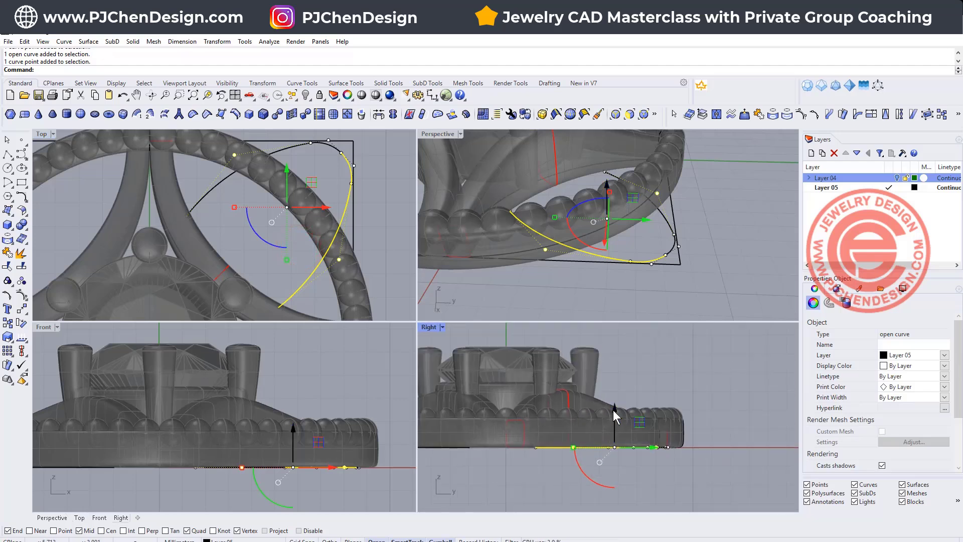
drag(614, 411, 608, 342)
Step: Explode both raised corner curves into their arc and fillet segments, working in the maximized Perspective view
scroll(648, 251, up, 5)
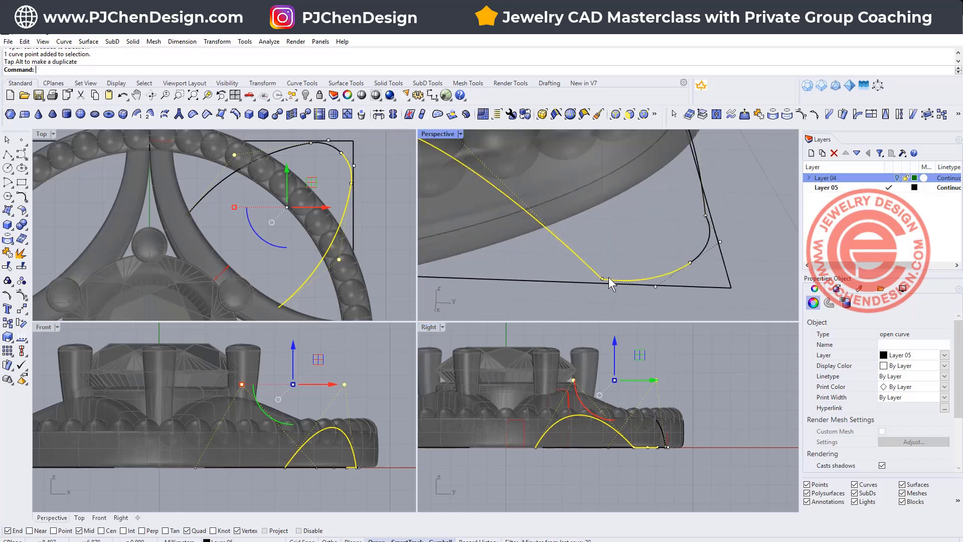
click(641, 243)
right_drag(641, 243, 632, 270)
click(716, 275)
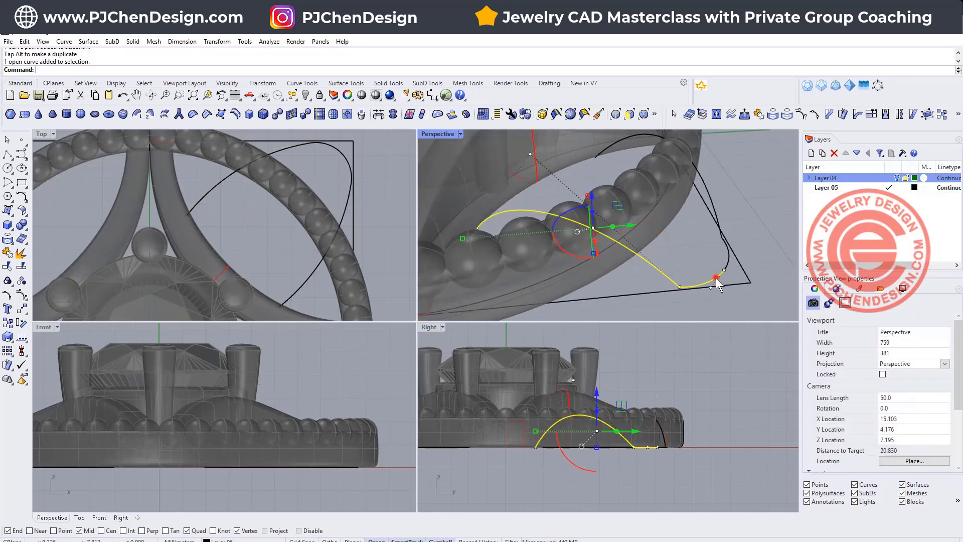
click(726, 264)
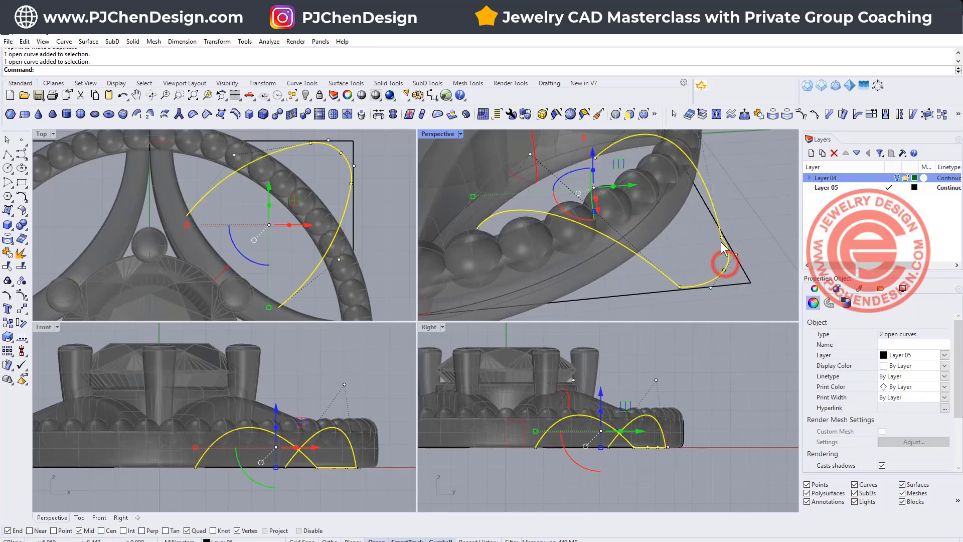
scroll(715, 245, up, 2)
right_drag(658, 264, 641, 247)
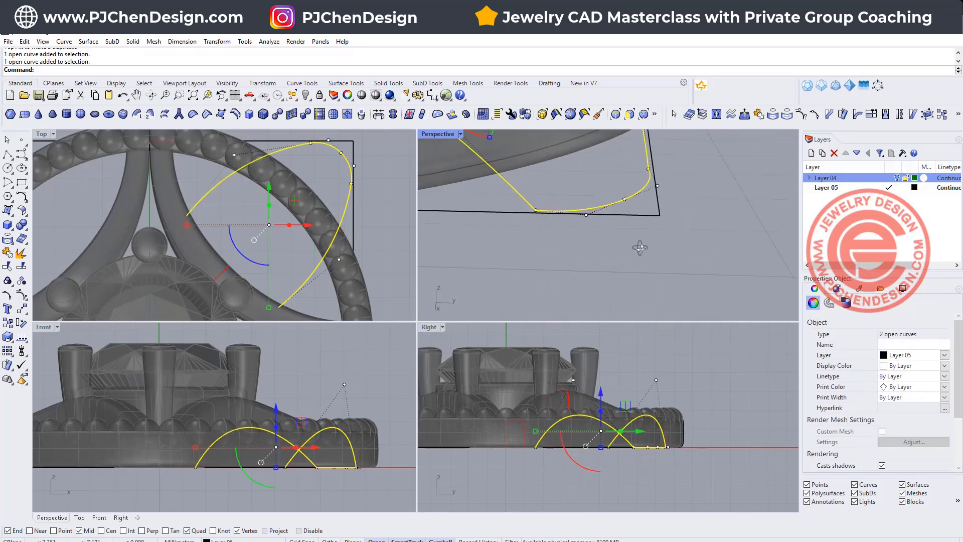
double_click(439, 134)
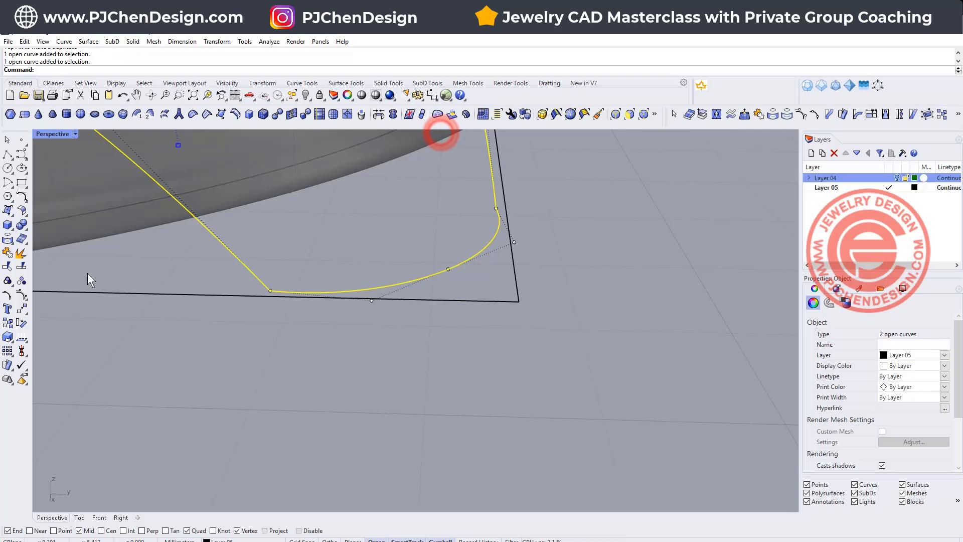
click(21, 254)
Step: Delete the two flat fillet segments at the square's corner, leaving a gap between the raised arcs
click(430, 276)
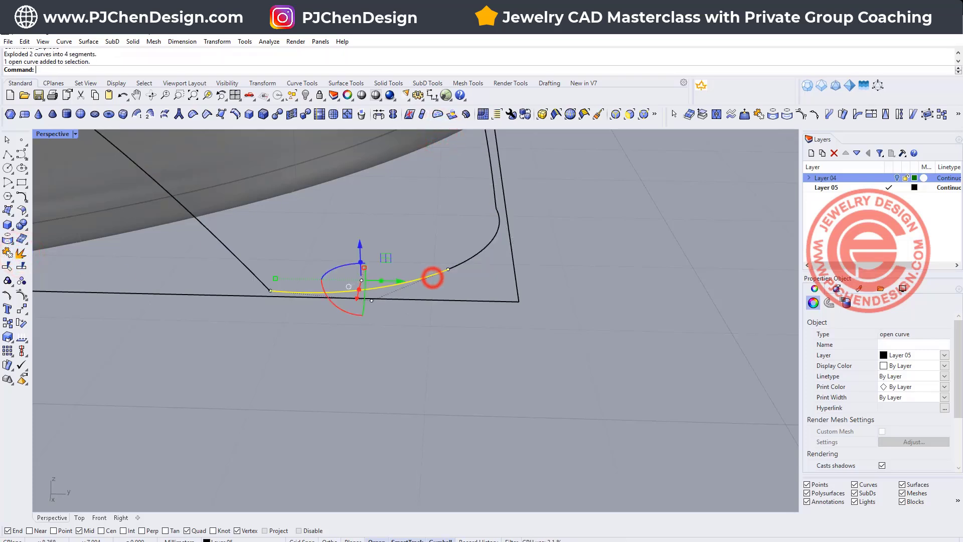
key(Delete)
click(459, 267)
key(Delete)
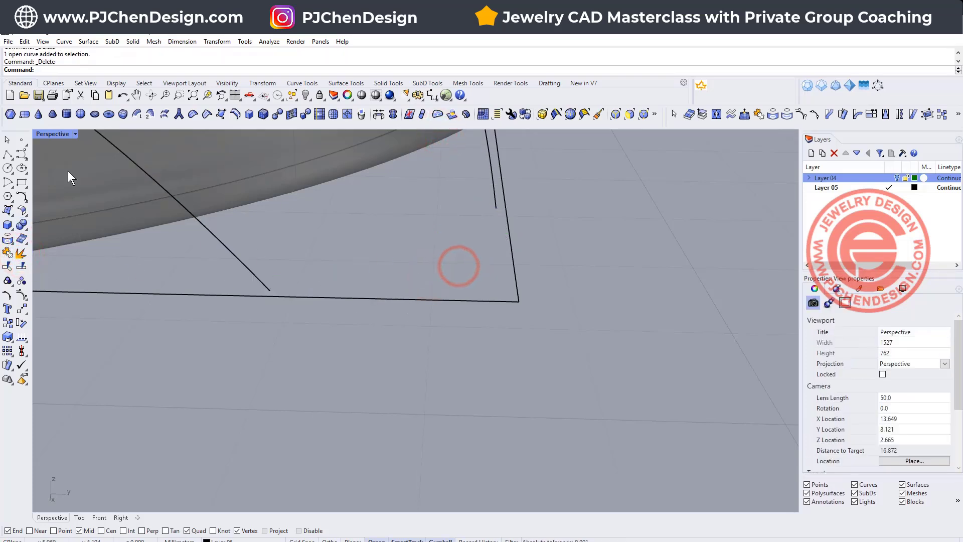
Step: Bridge the gap between the two raised arcs with an adjustable curve blend using Tangency at both ends
click(21, 196)
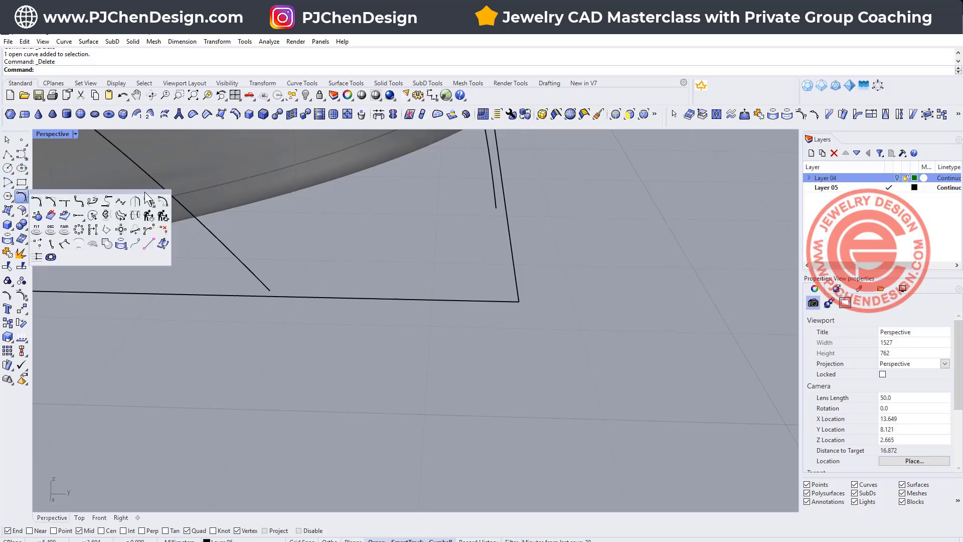
click(93, 202)
click(270, 294)
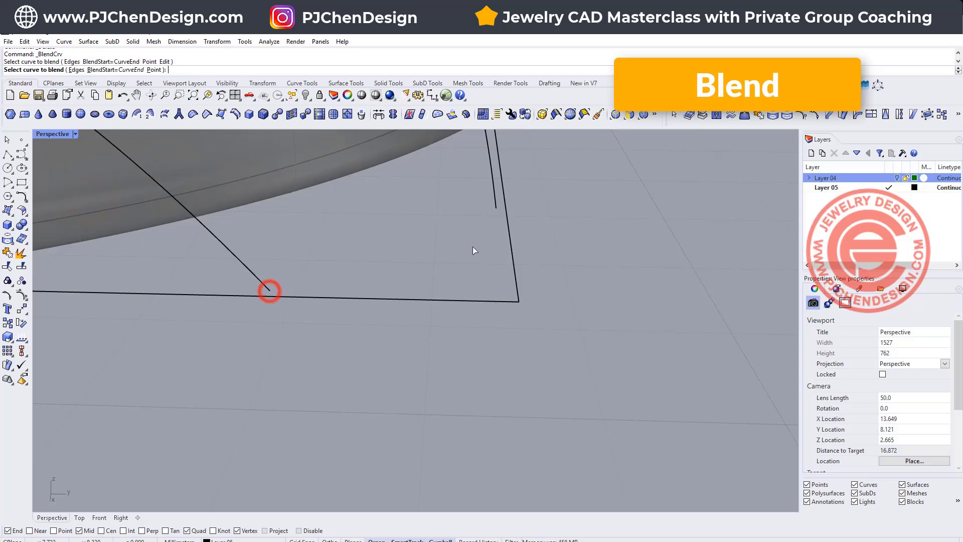
click(497, 208)
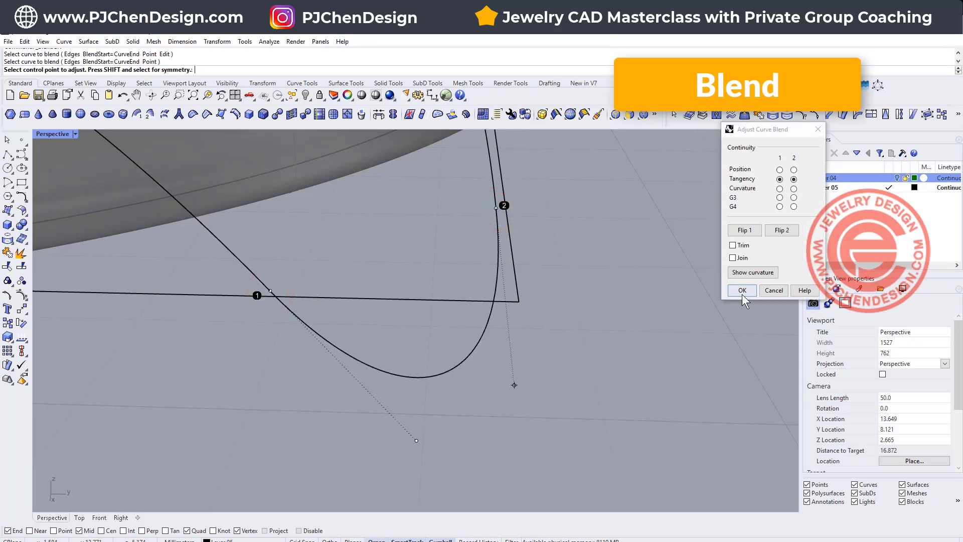
click(746, 293)
Step: Join the blend curve with the two raised arcs into one open curve
scroll(459, 278, down, 2)
mouse_move(519, 322)
right_down()
mouse_move(565, 341)
mouse_move(506, 323)
mouse_move(518, 333)
right_up()
click(499, 359)
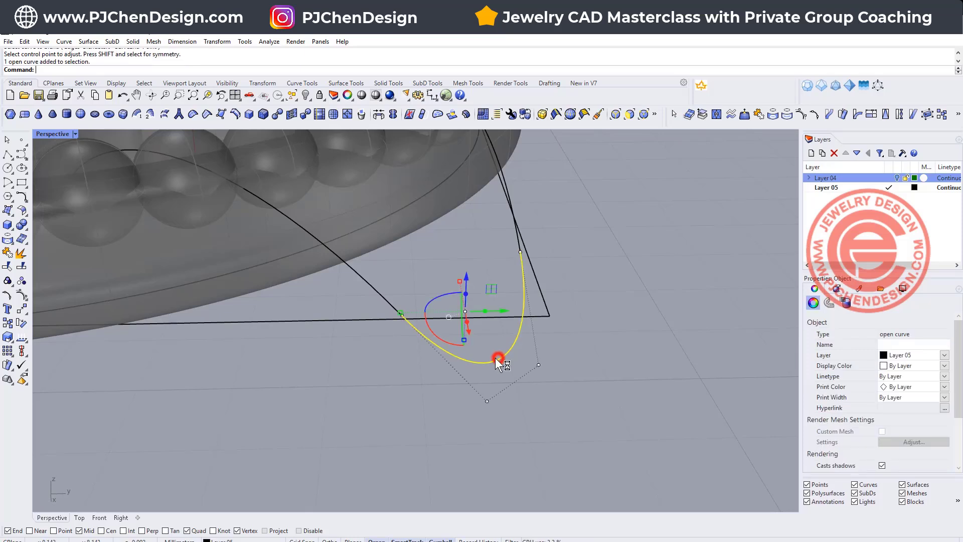
shift+click(384, 299)
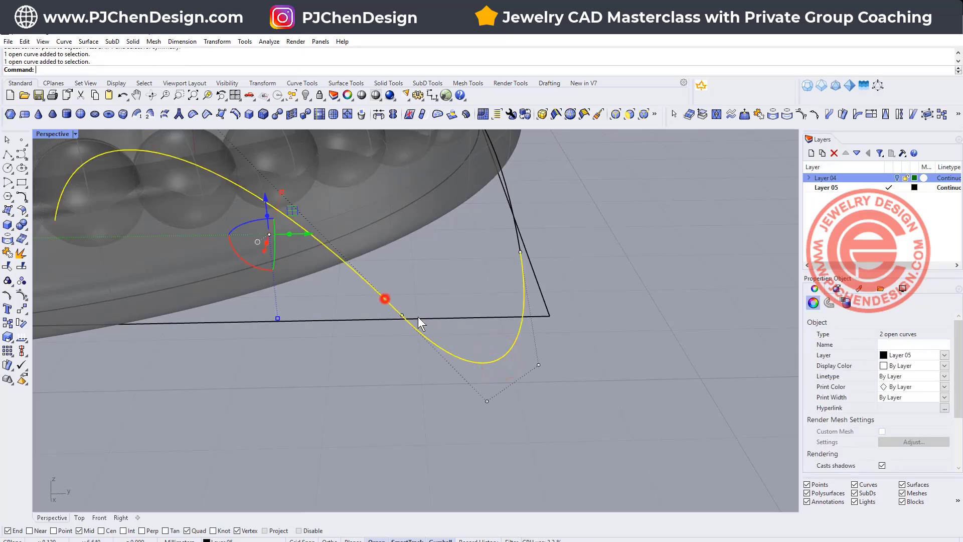
shift+click(517, 239)
click(8, 254)
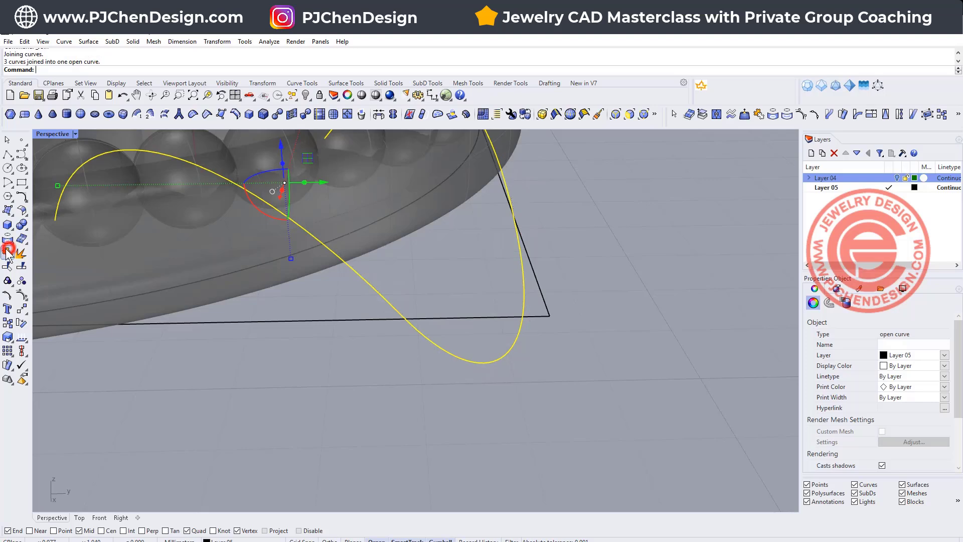
Step: Split the joined curve into two halves at a point on the blend near the square's corner
click(21, 265)
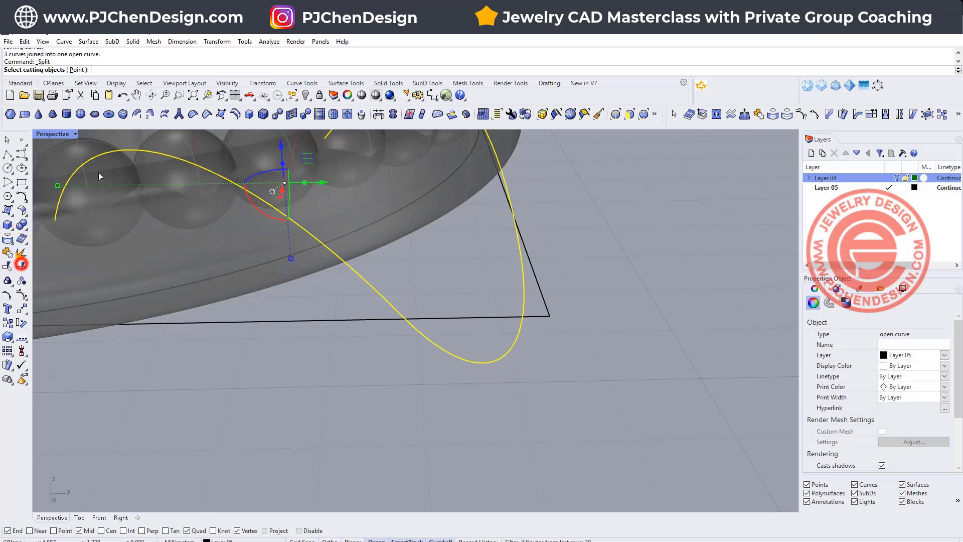
click(78, 70)
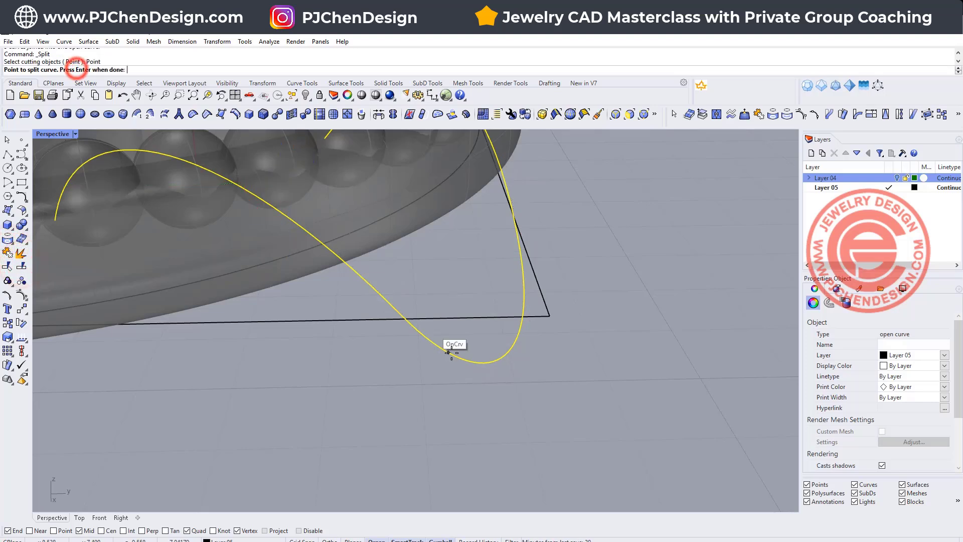
click(499, 363)
scroll(564, 376, down, 6)
right_click(566, 377)
Step: Raise the inner end points of both split curve halves together so the curves start higher beside the setting
click(444, 308)
right_drag(351, 321, 387, 323)
scroll(387, 323, up, 5)
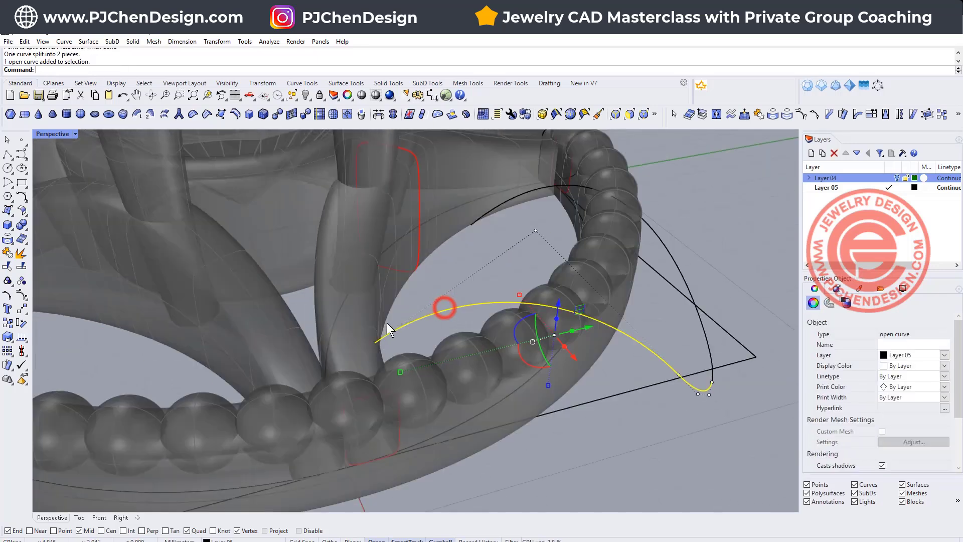
click(375, 342)
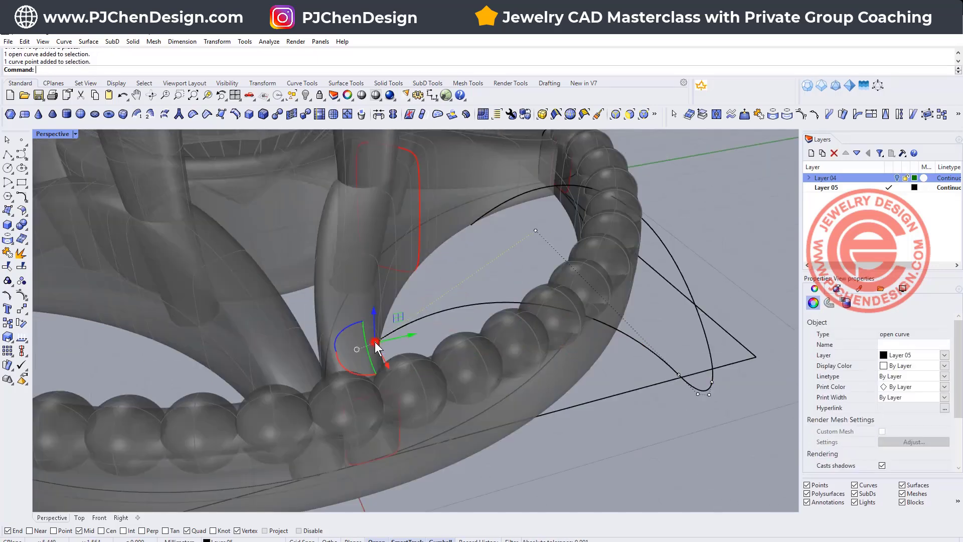
shift+click(475, 223)
shift+click(471, 225)
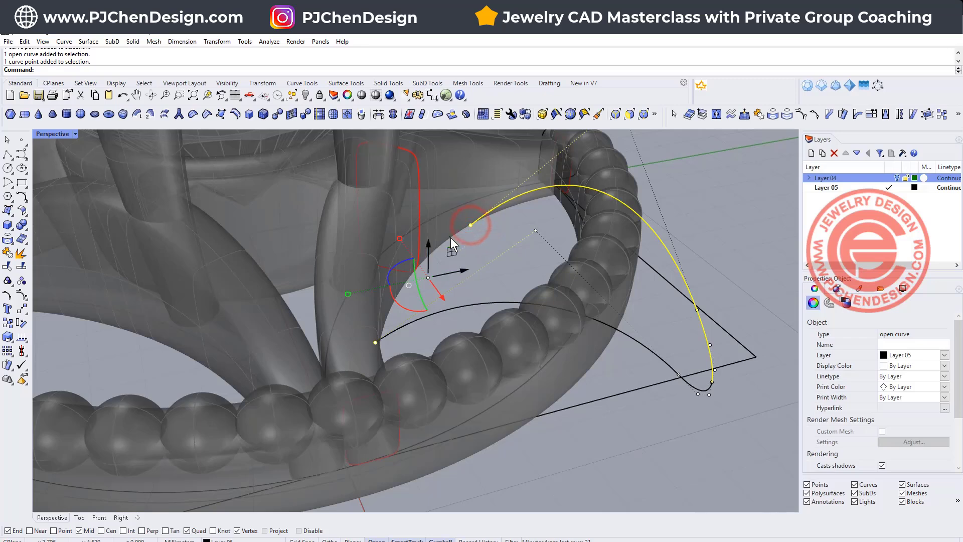
drag(425, 239, 426, 184)
right_drag(652, 266, 618, 273)
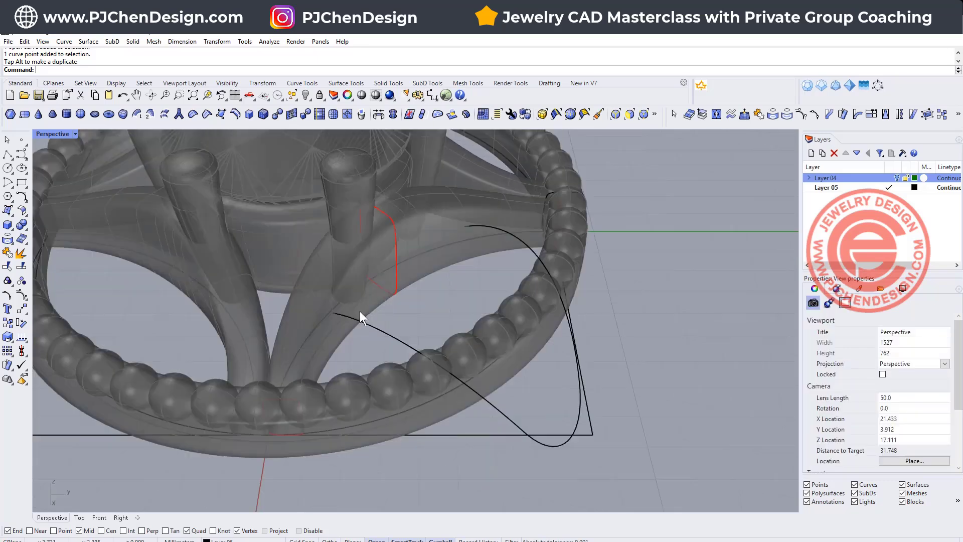
scroll(360, 311, up, 3)
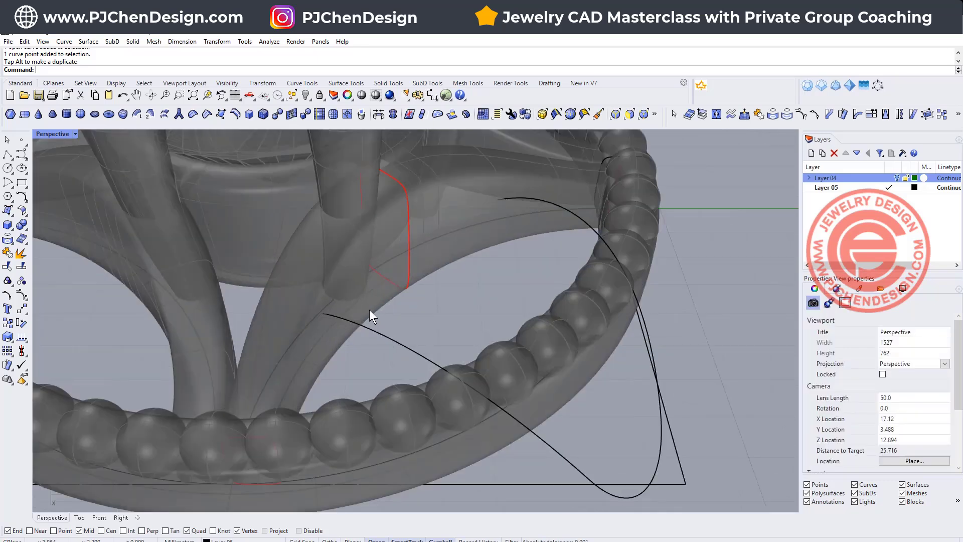
scroll(369, 309, down, 6)
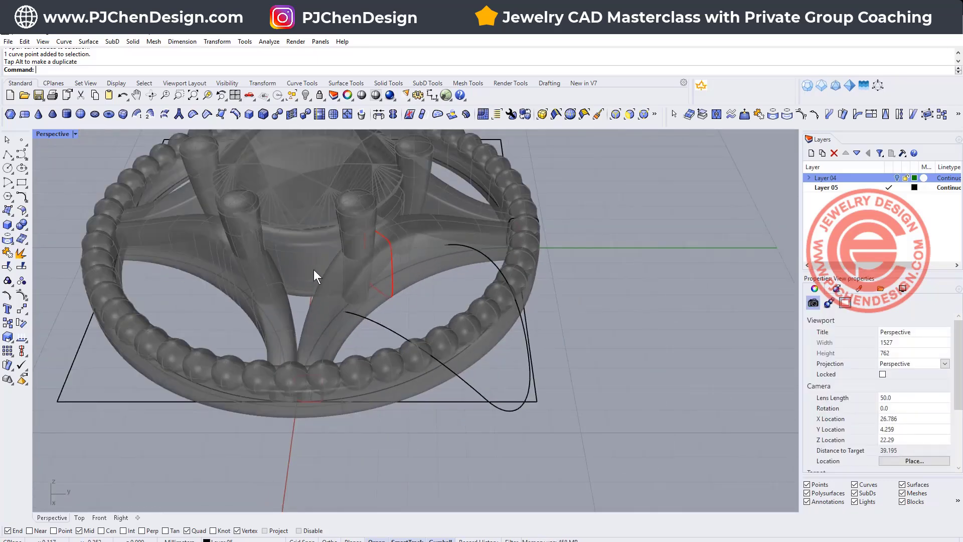
Step: Draw a flat horizontal ellipse in the front view beside the model, roughly four times as wide as it is high
double_click(51, 134)
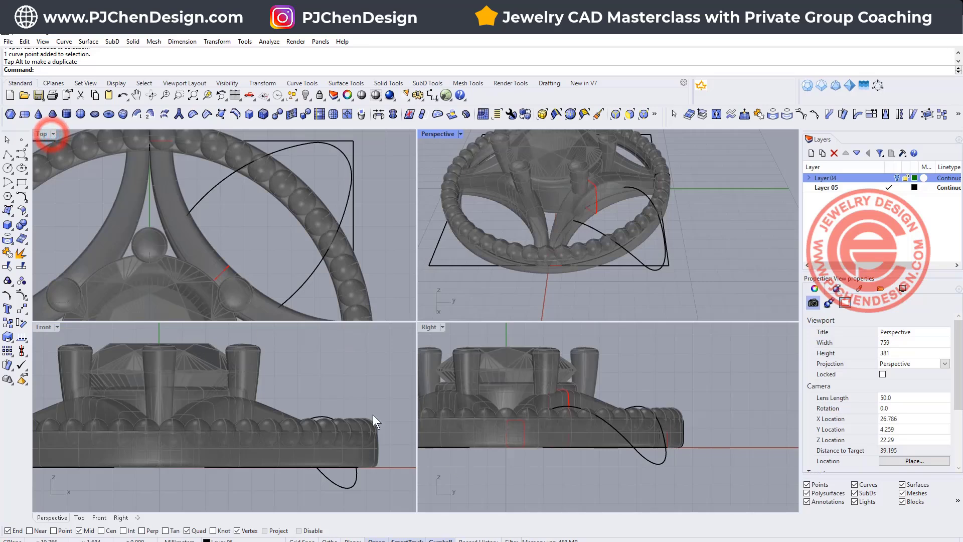
scroll(372, 414, down, 10)
right_drag(372, 415, 177, 351)
scroll(233, 374, up, 6)
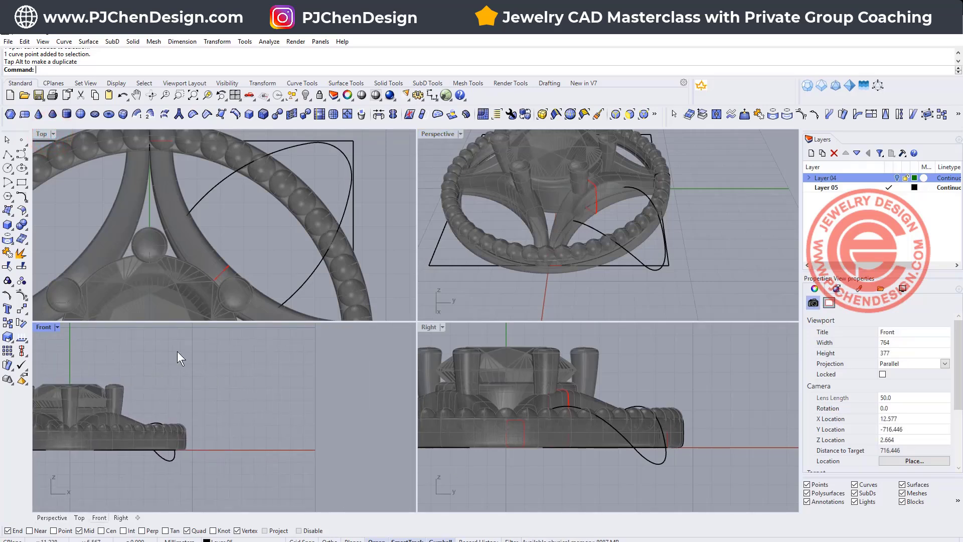
double_click(47, 327)
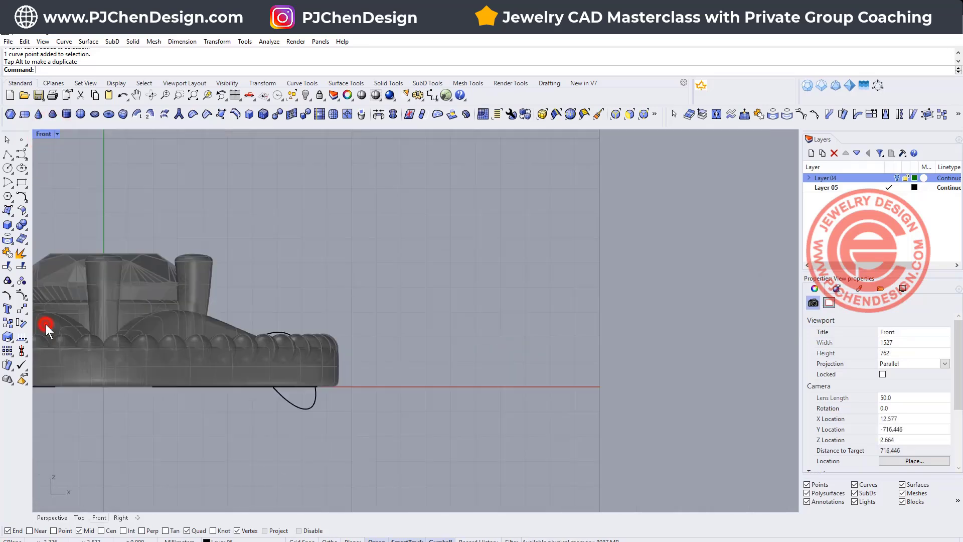
click(21, 169)
click(414, 243)
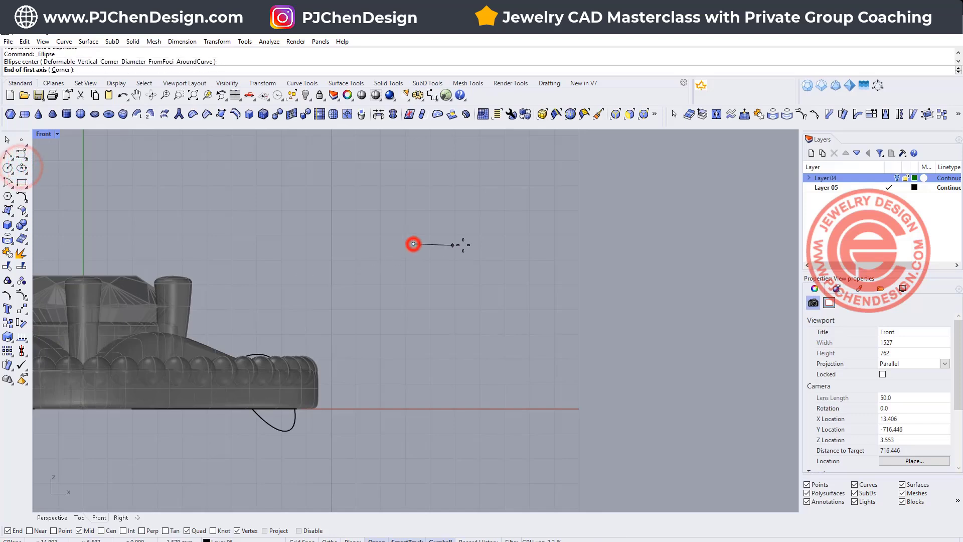
click(498, 242)
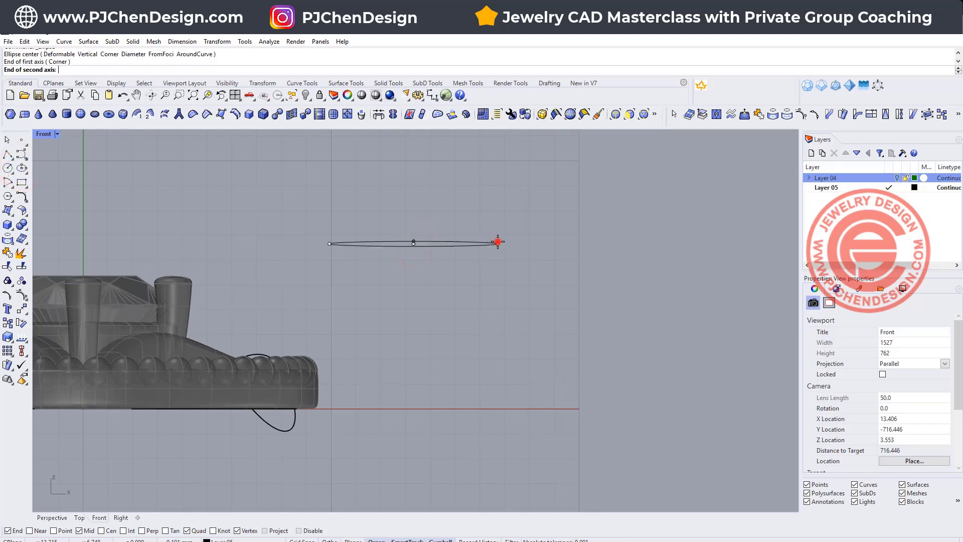
click(513, 265)
scroll(409, 241, up, 3)
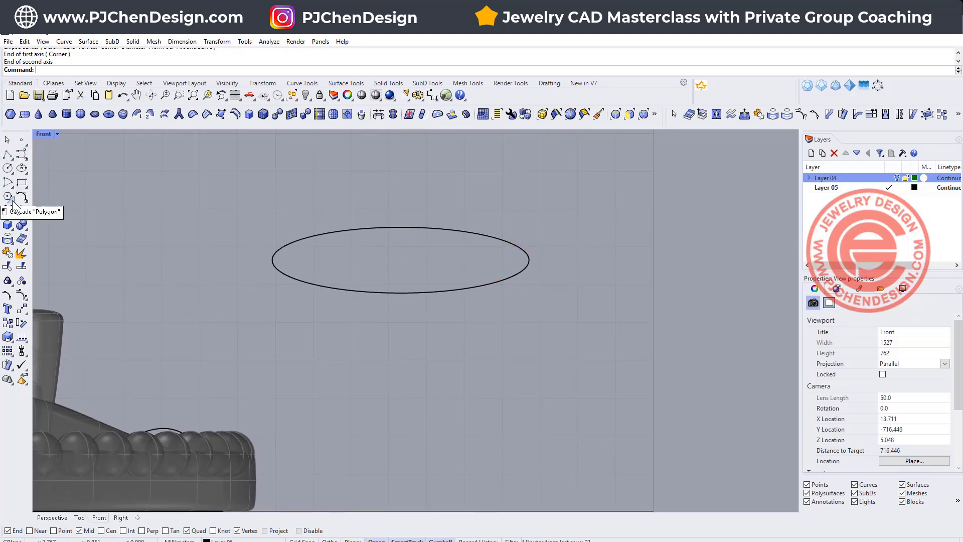
Step: Draw an inscribed 3-sided polygon of about 0.43 mm radius centred on the ellipse's top quadrant, with its tip pointing straight down
click(7, 183)
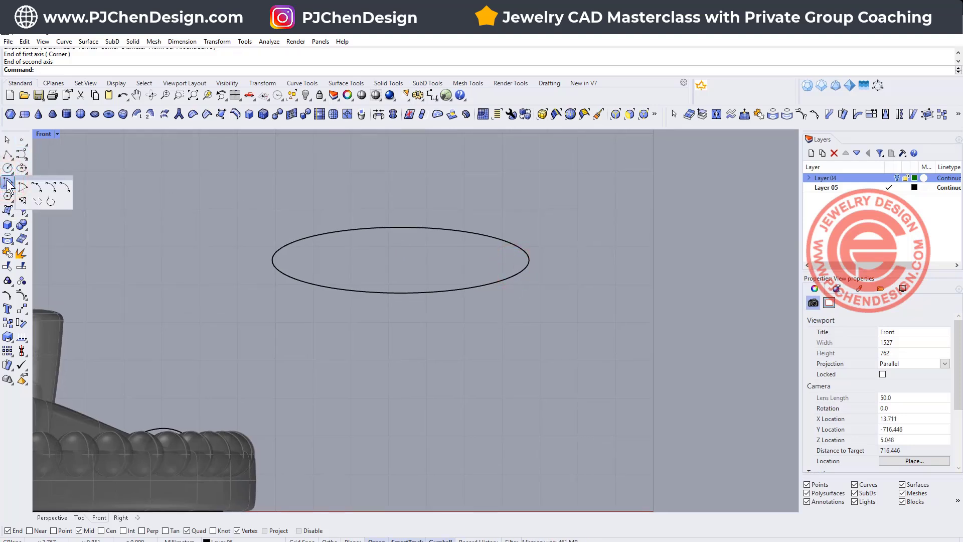
click(7, 196)
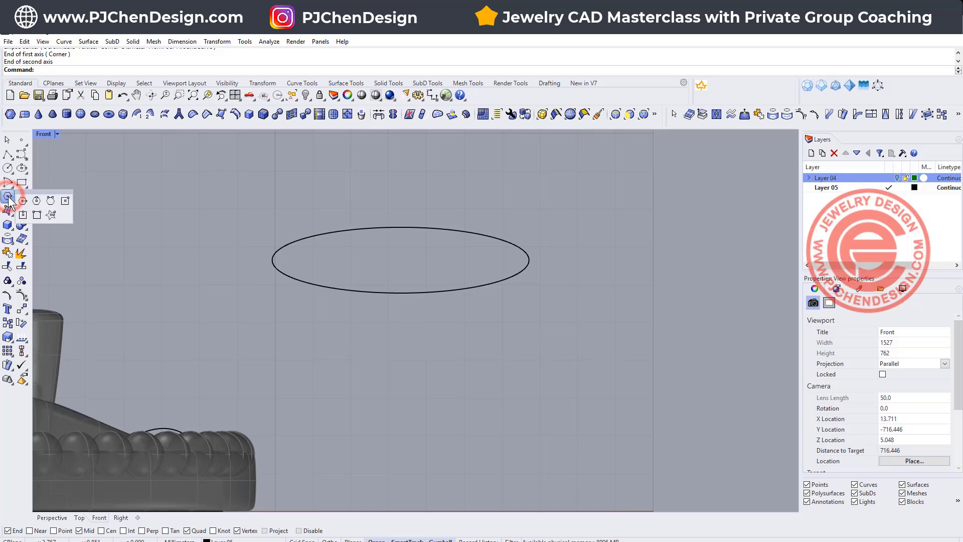
click(22, 199)
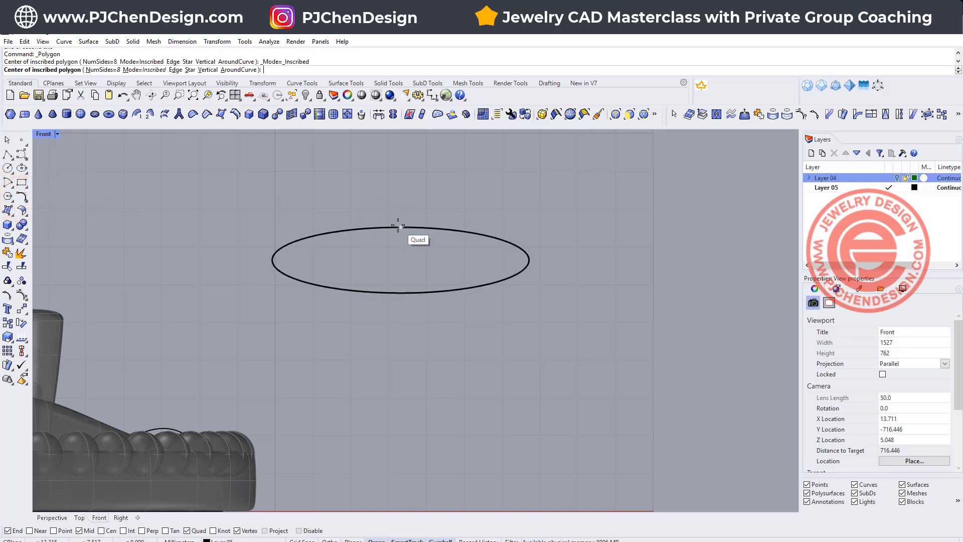
click(401, 228)
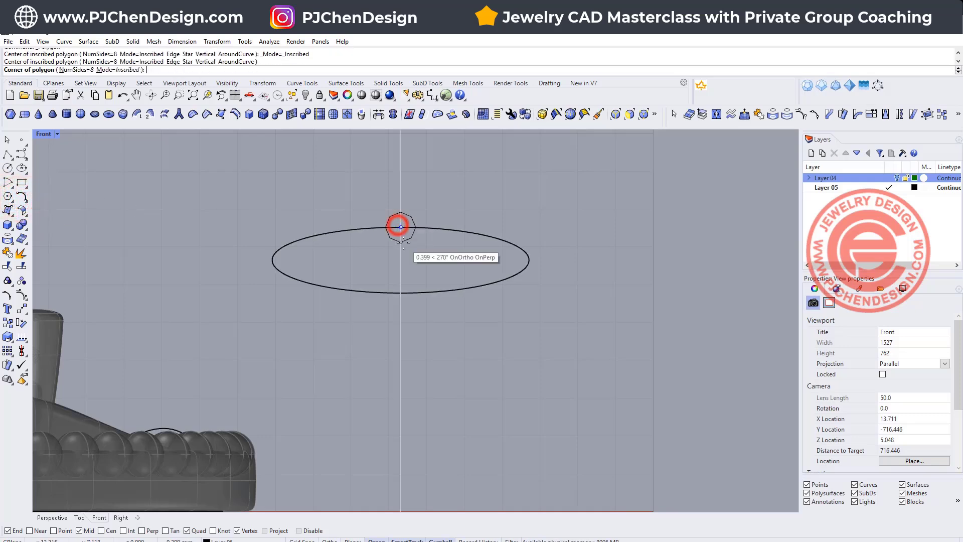
click(68, 70)
text(3)
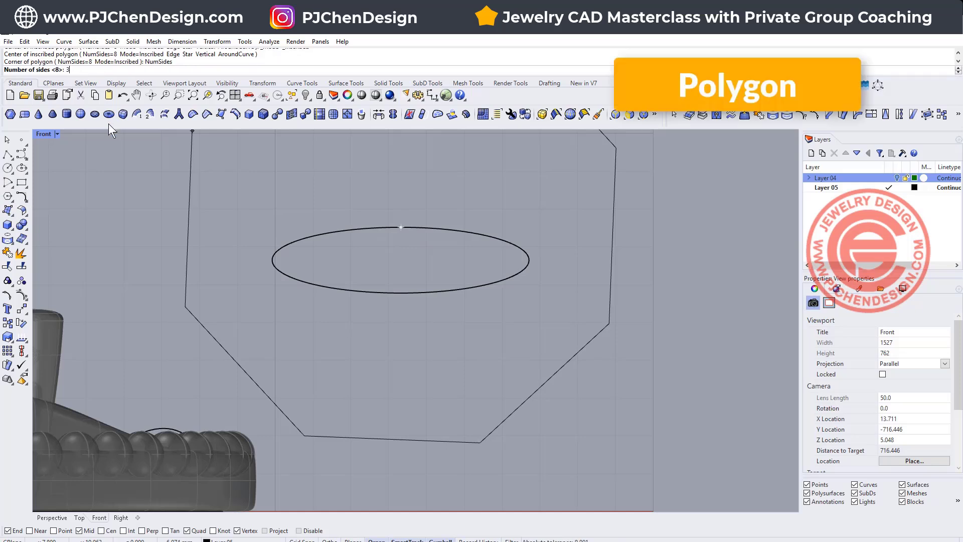
key(Return)
scroll(408, 236, up, 3)
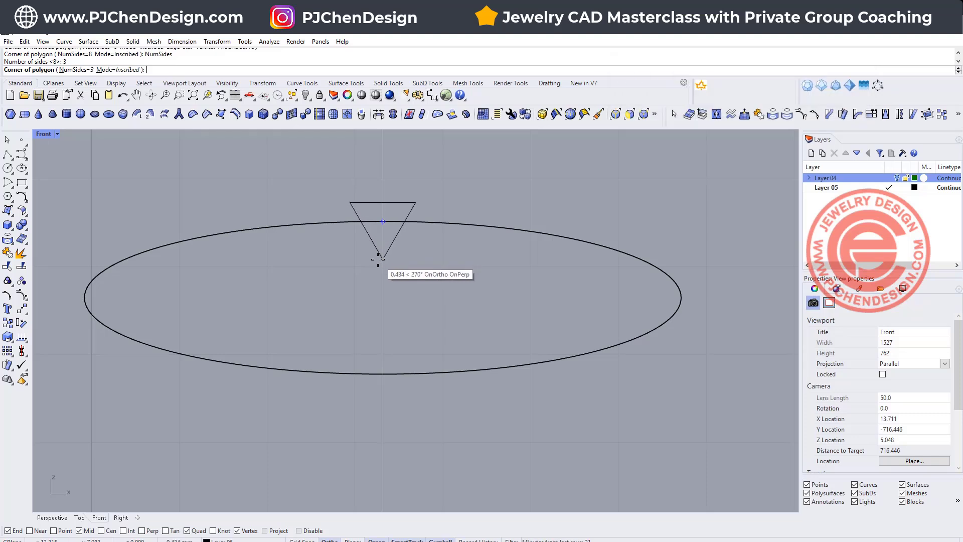
click(383, 256)
Step: Copy the triangle to the left along the ellipse's upper edge and rotate the copy to follow the curve
drag(410, 208, 276, 214)
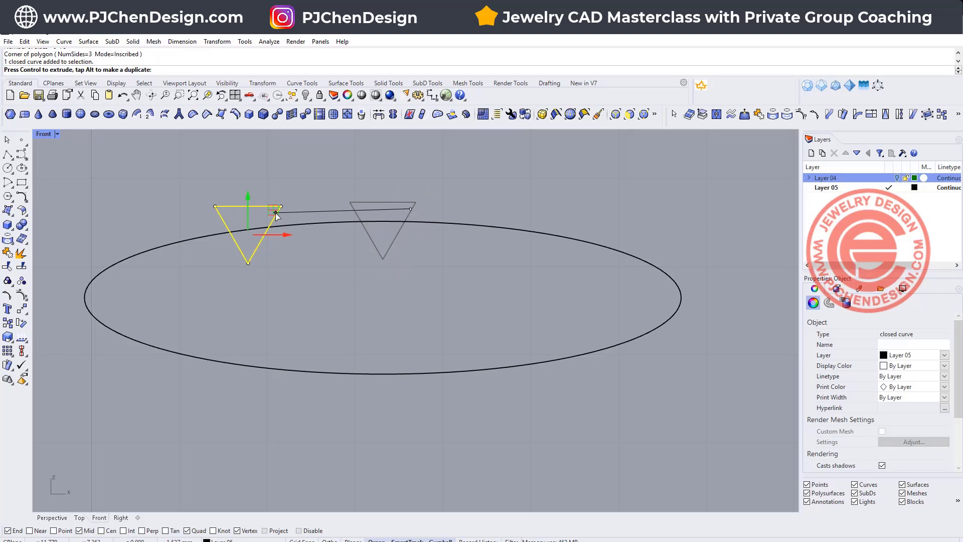
drag(276, 214, 277, 214)
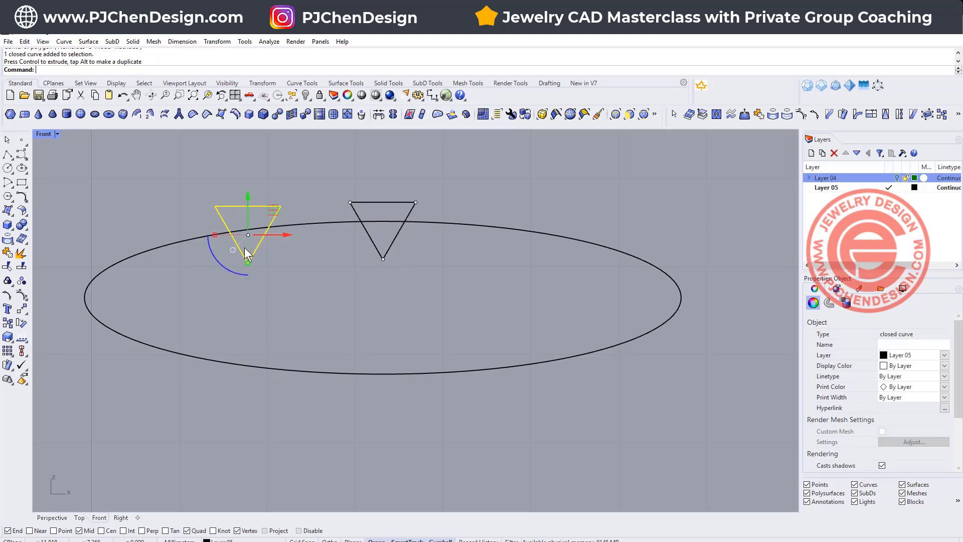
drag(229, 275, 234, 274)
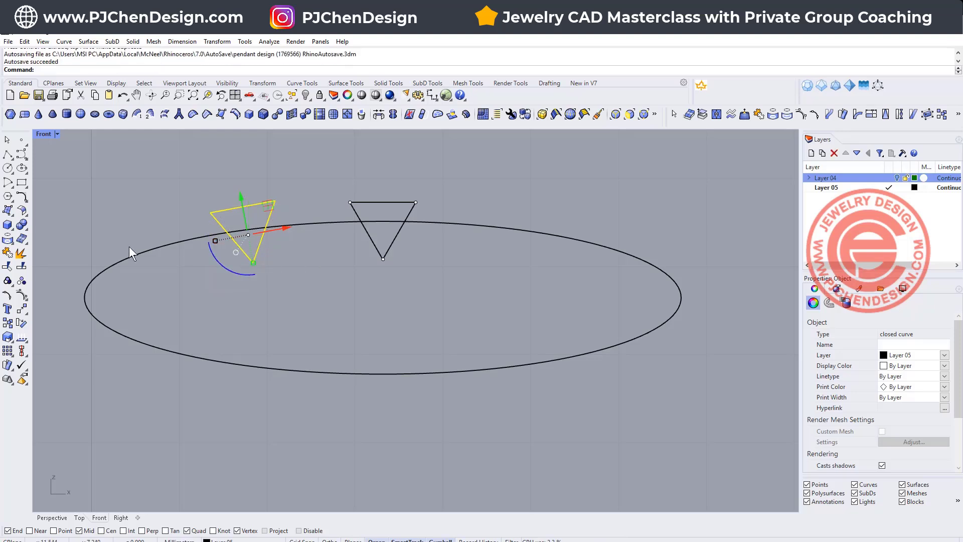
Step: Mirror the tilted triangle across the vertical line through the middle triangle's tip
click(23, 311)
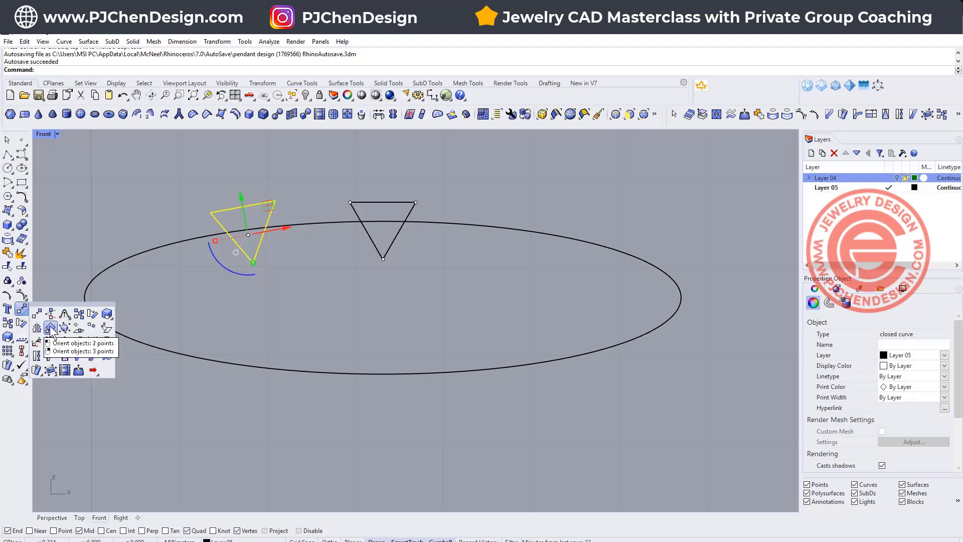
click(79, 327)
click(383, 258)
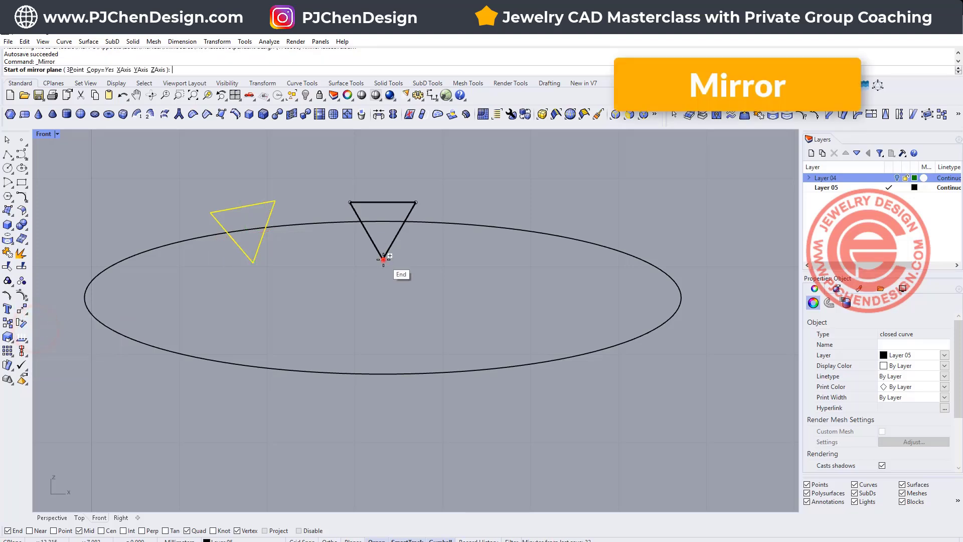
click(389, 171)
Step: Trim the ellipse and three triangles against each other to leave three V-shaped notches, and join the pieces into one closed profile
drag(577, 273, 125, 194)
click(7, 255)
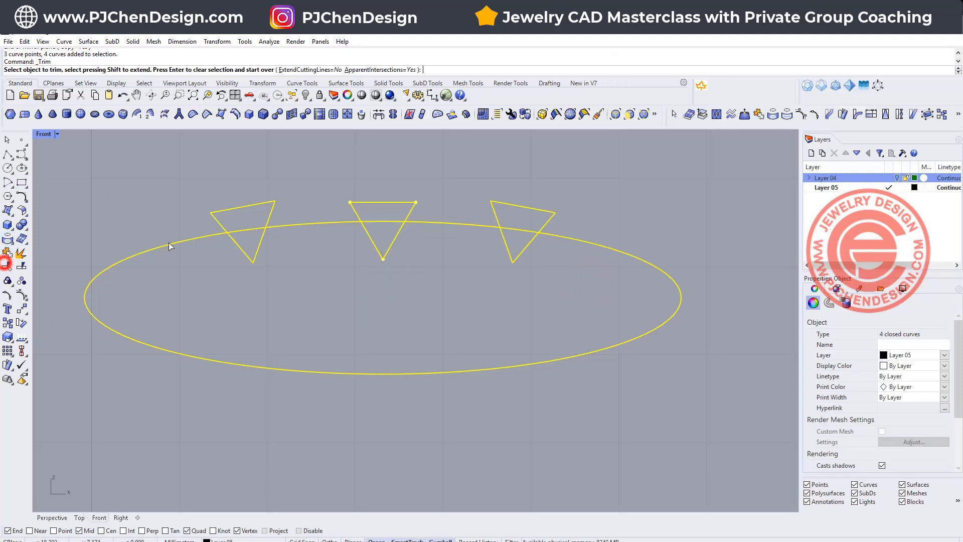
drag(248, 235, 243, 204)
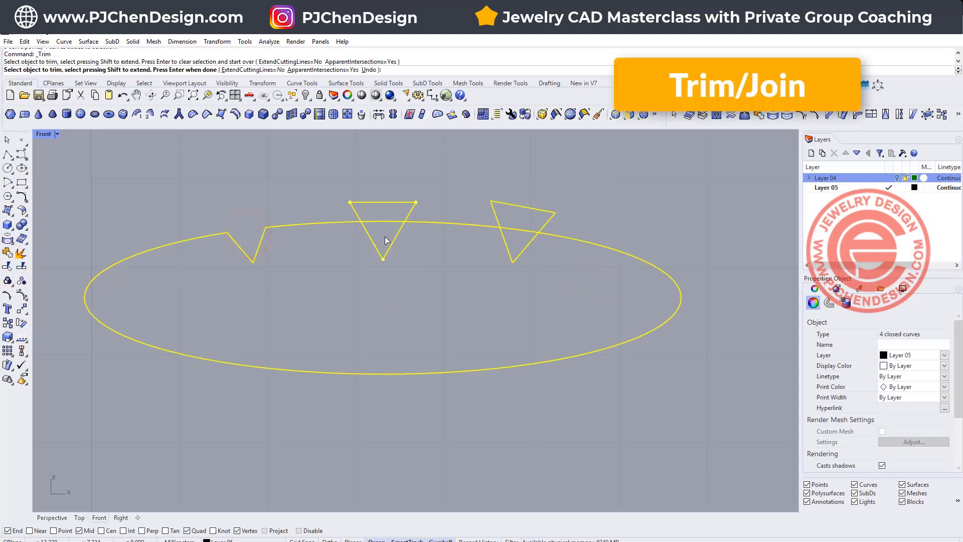
drag(388, 232, 384, 200)
mouse_move(521, 233)
mouse_down()
mouse_move(505, 196)
mouse_move(519, 202)
mouse_up()
key(ctrl+z)
key(Return)
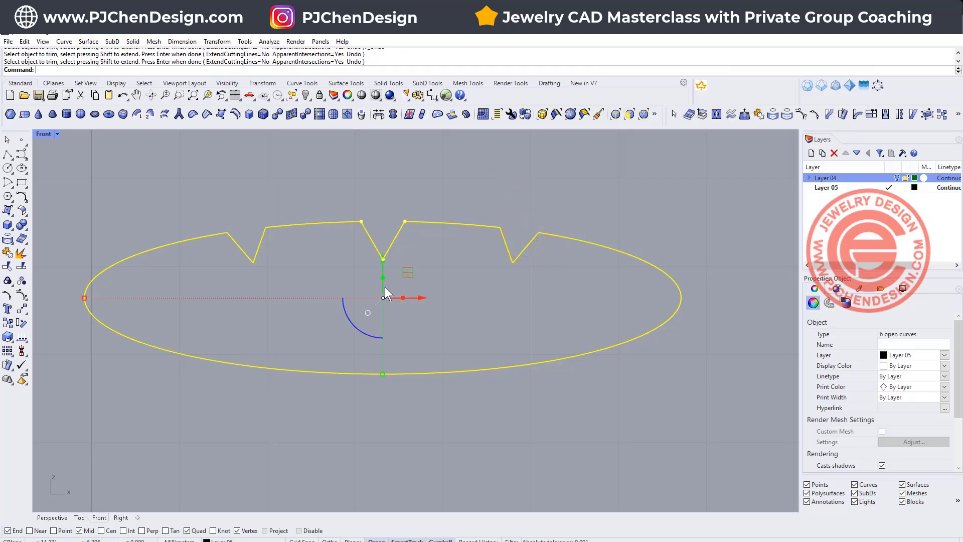
click(7, 252)
click(552, 230)
scroll(519, 238, down, 5)
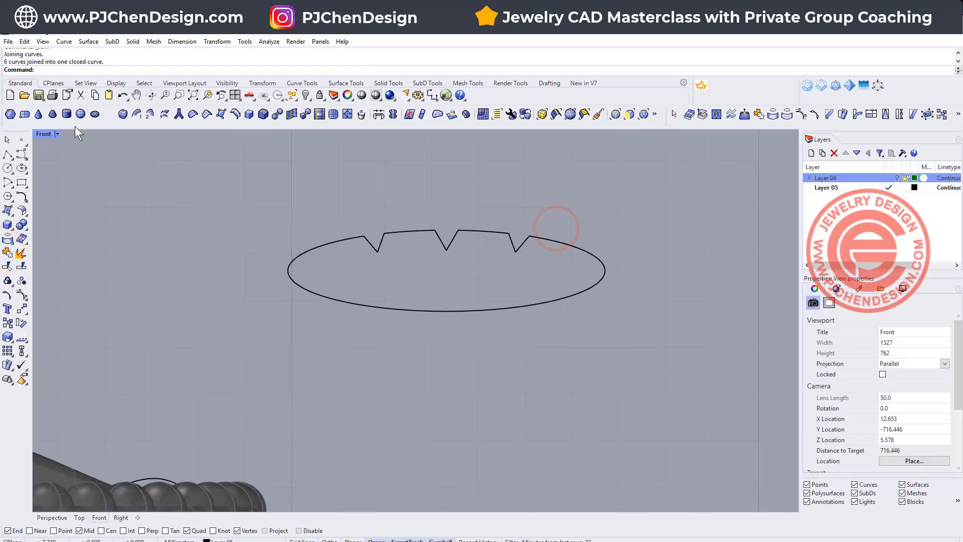
Step: Orient the notched profile by two points, from its left and right quadrants onto the inner ends of the two rail curves, with 3D scaling
double_click(41, 132)
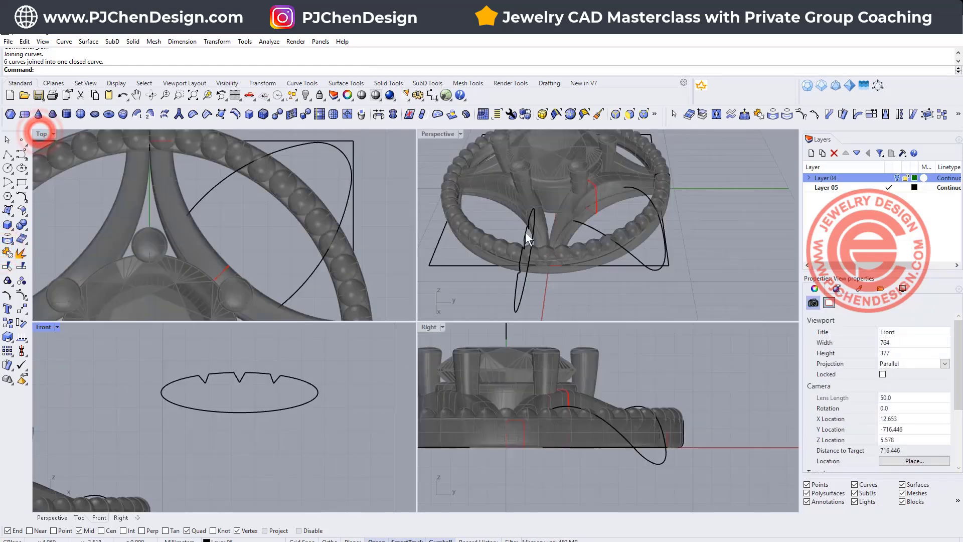
right_drag(532, 226, 593, 226)
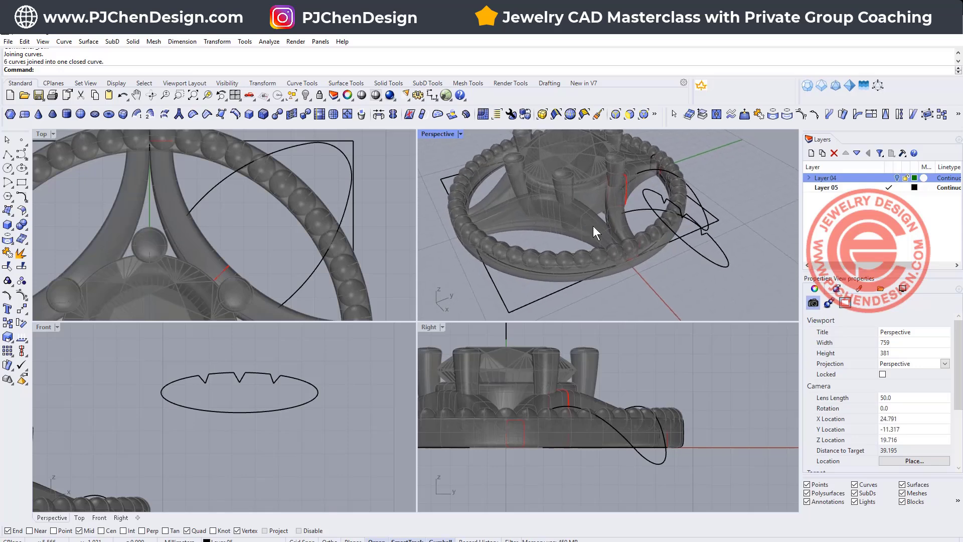
click(655, 193)
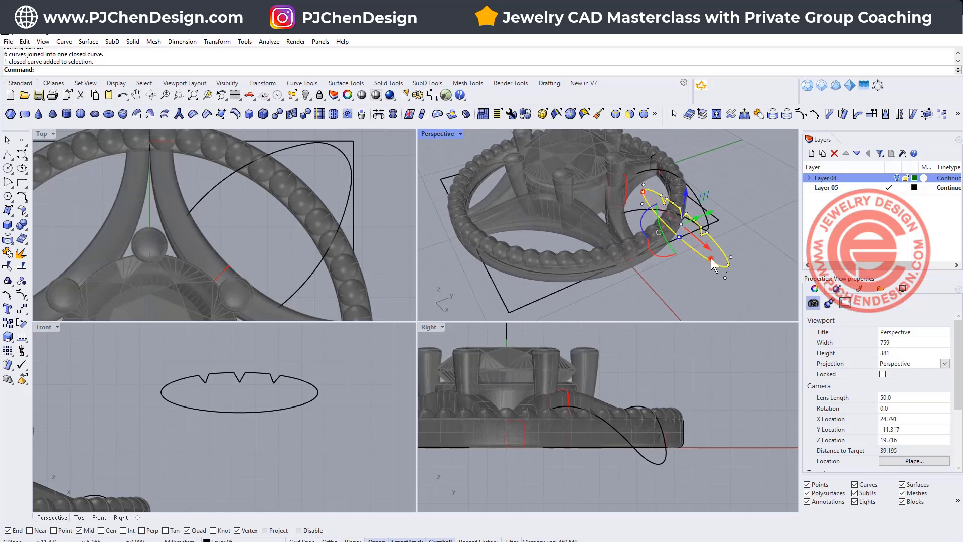
click(225, 42)
mouse_move(236, 158)
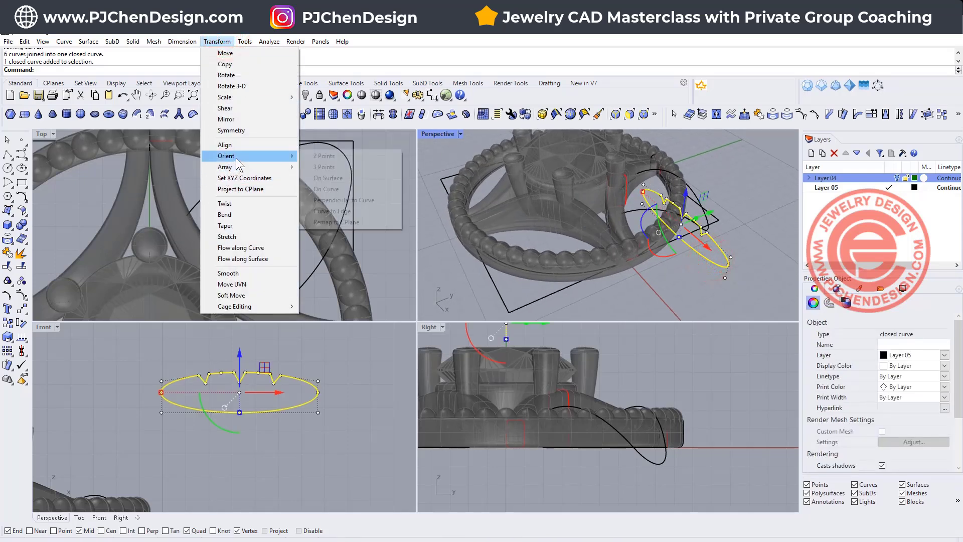
click(324, 157)
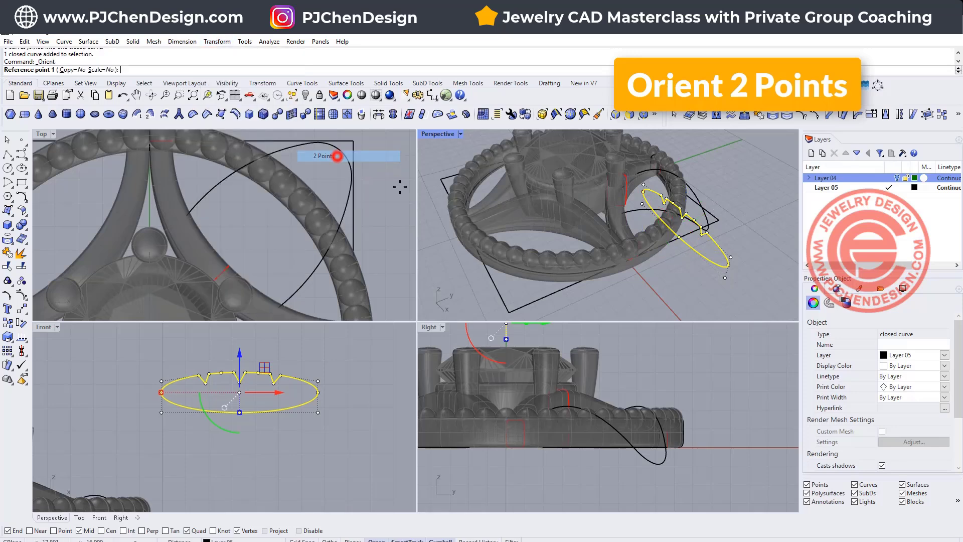
click(161, 392)
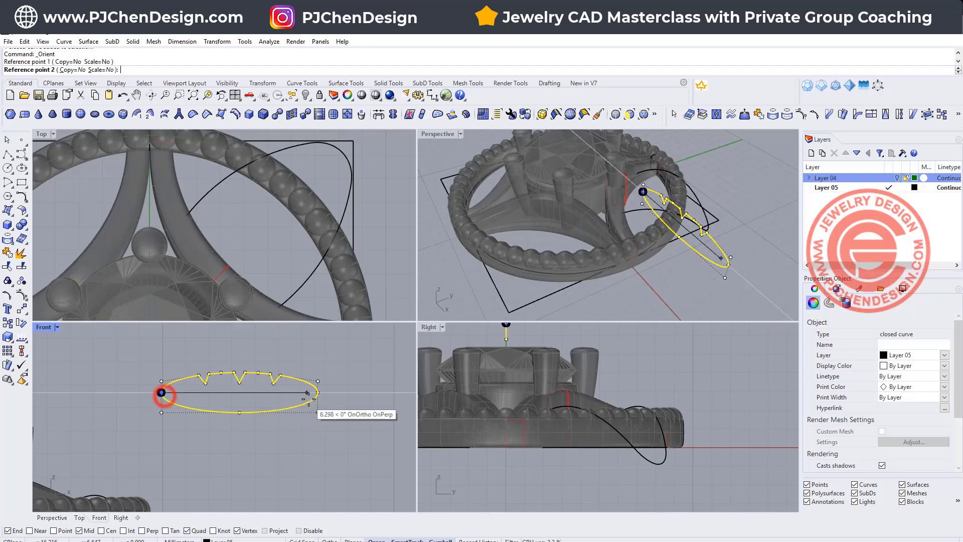
click(318, 392)
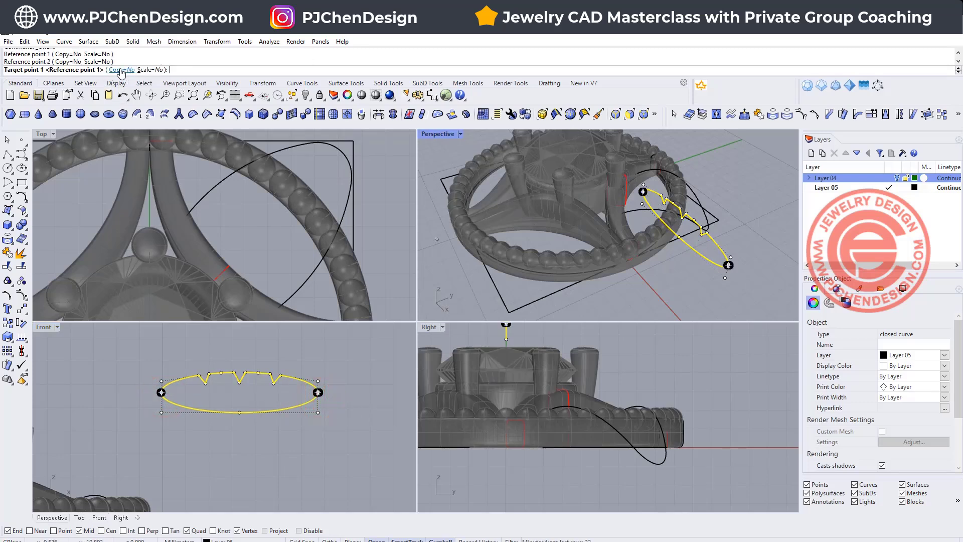
click(146, 70)
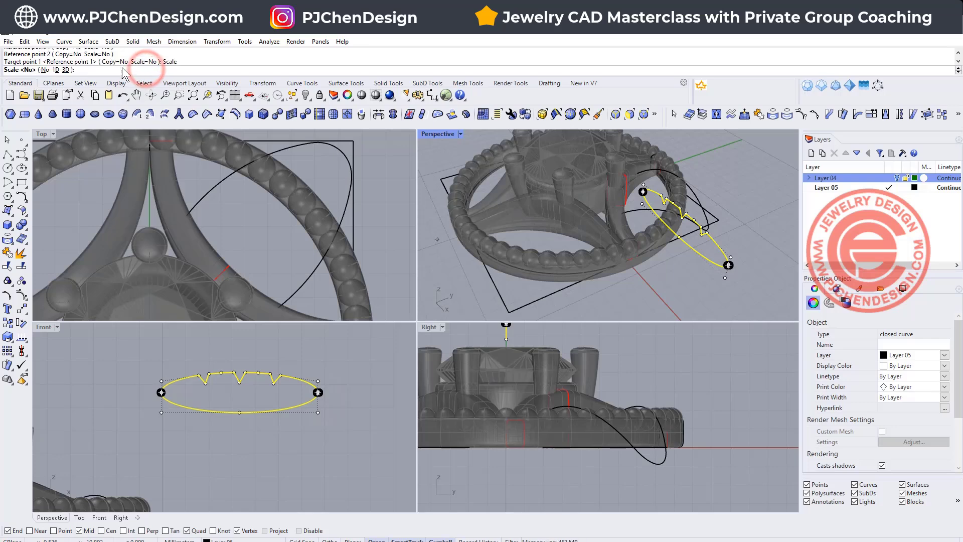
click(65, 69)
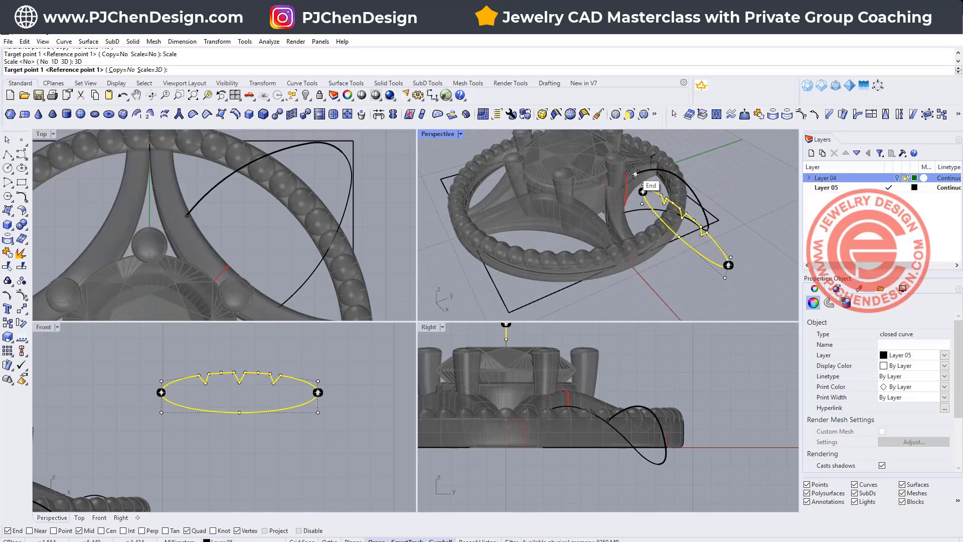
click(635, 174)
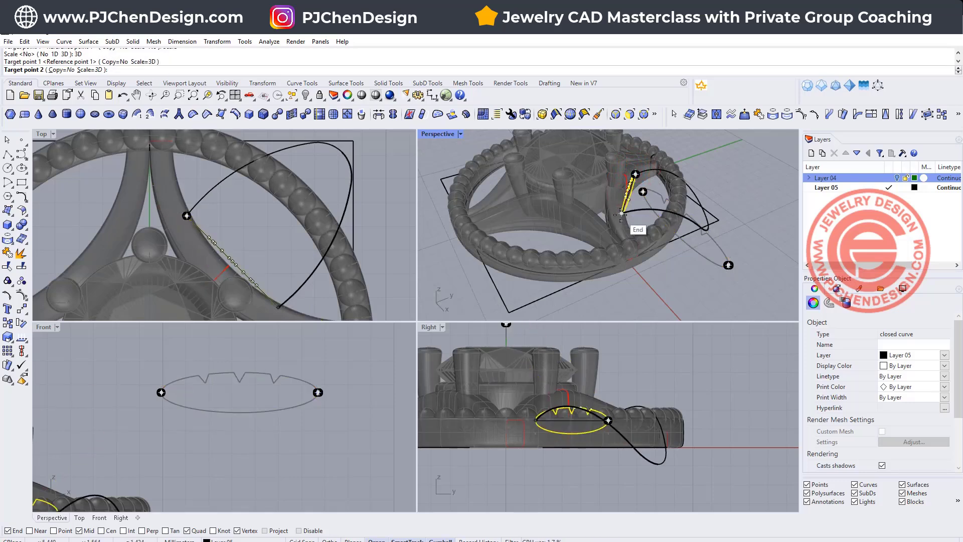
click(621, 214)
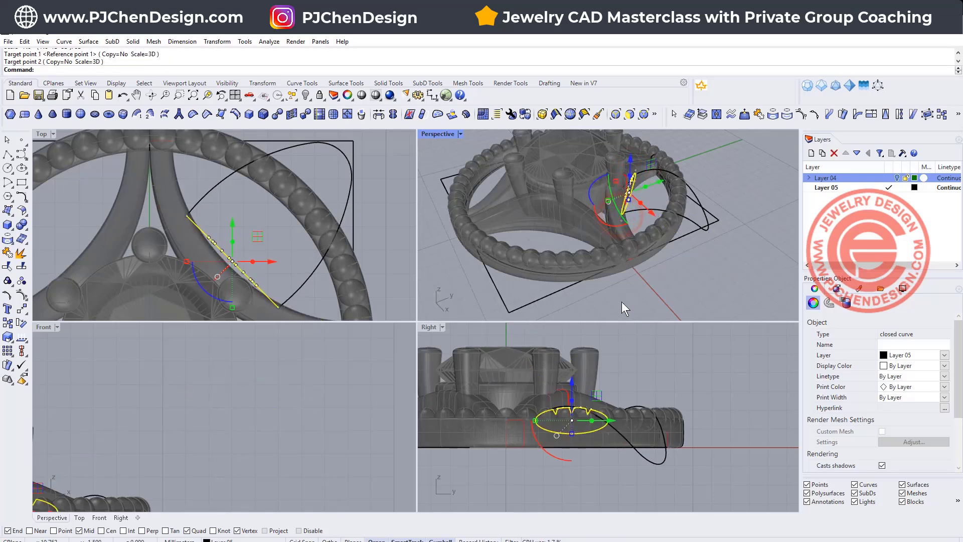
Step: Tilt the notched profile's top toward the central stone using Rotate 3D, with the axis running through its two ends
scroll(639, 176, up, 10)
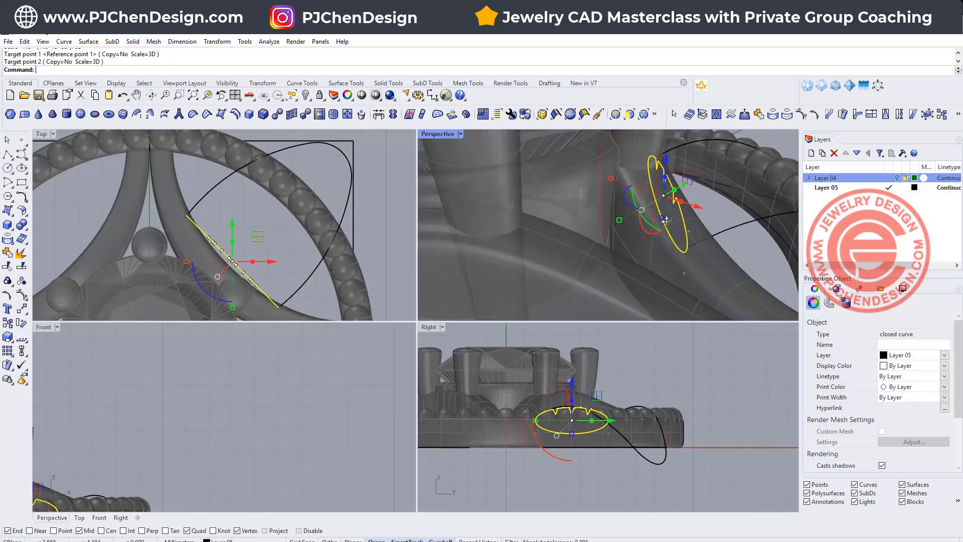
right_drag(665, 220, 654, 212)
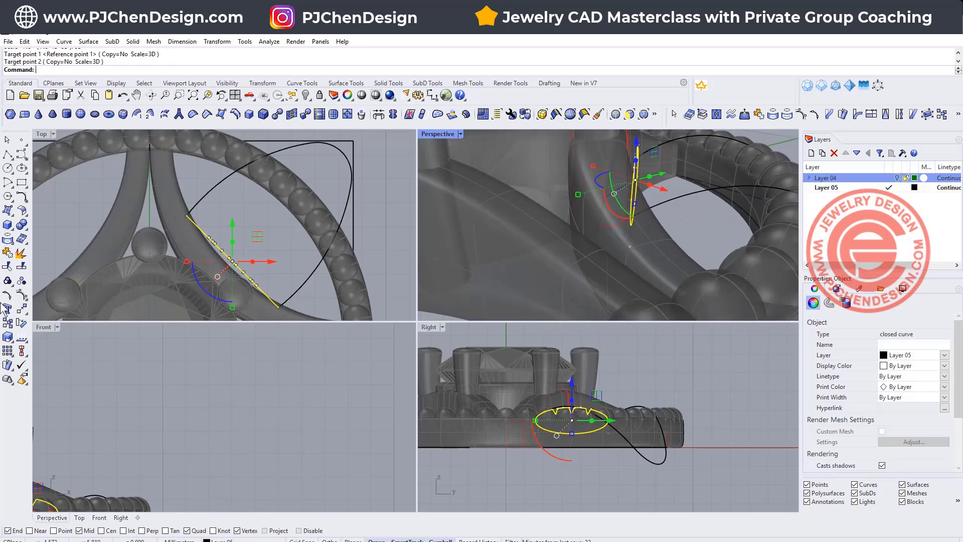
click(23, 311)
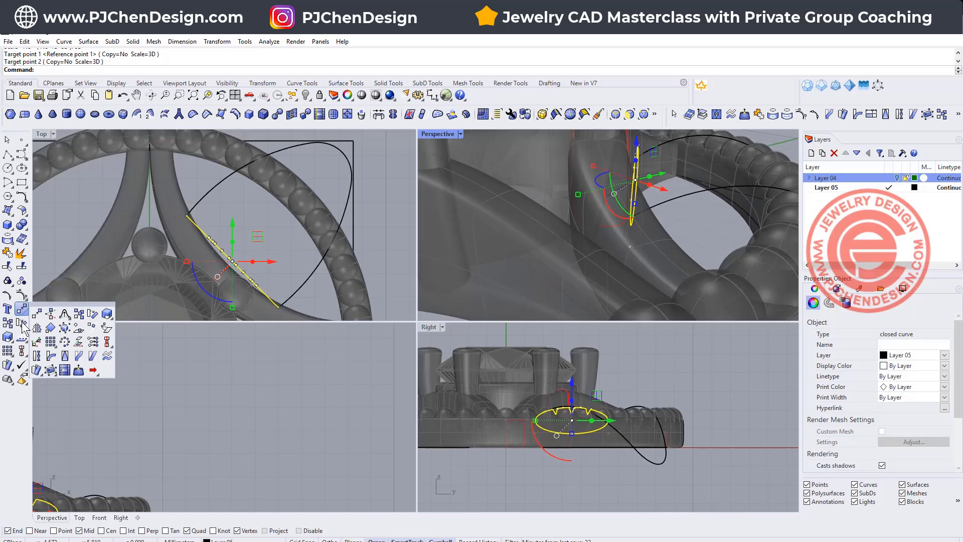
right_click(22, 325)
right_drag(684, 206, 668, 201)
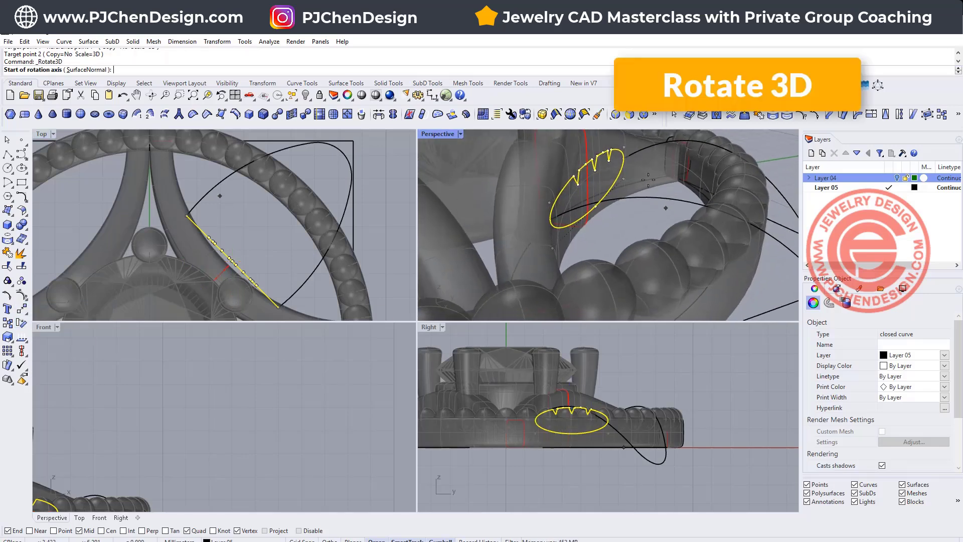
click(622, 159)
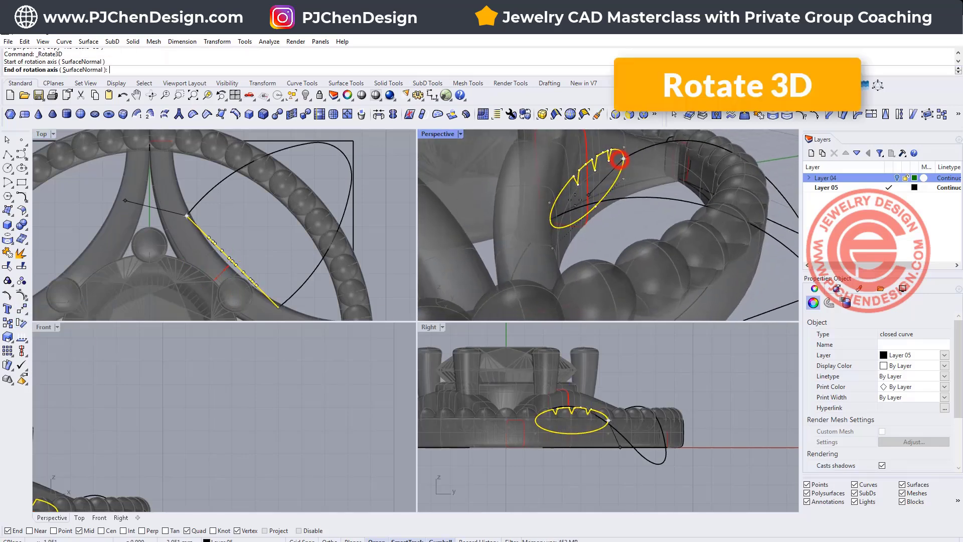
click(551, 220)
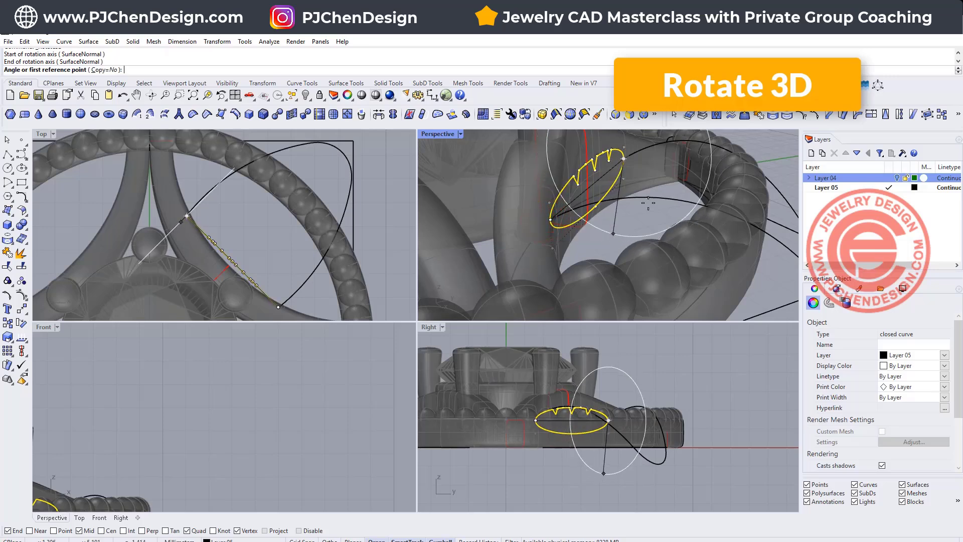
click(625, 223)
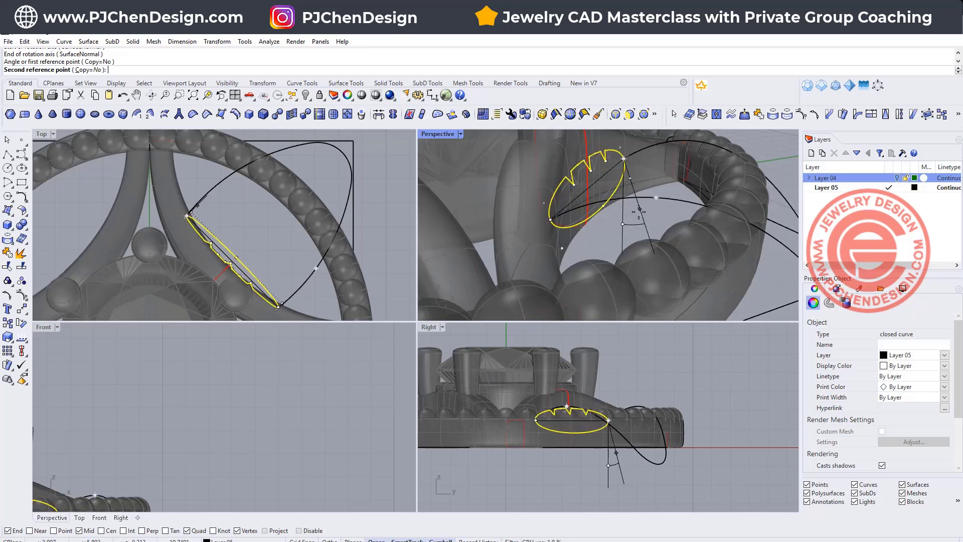
click(643, 206)
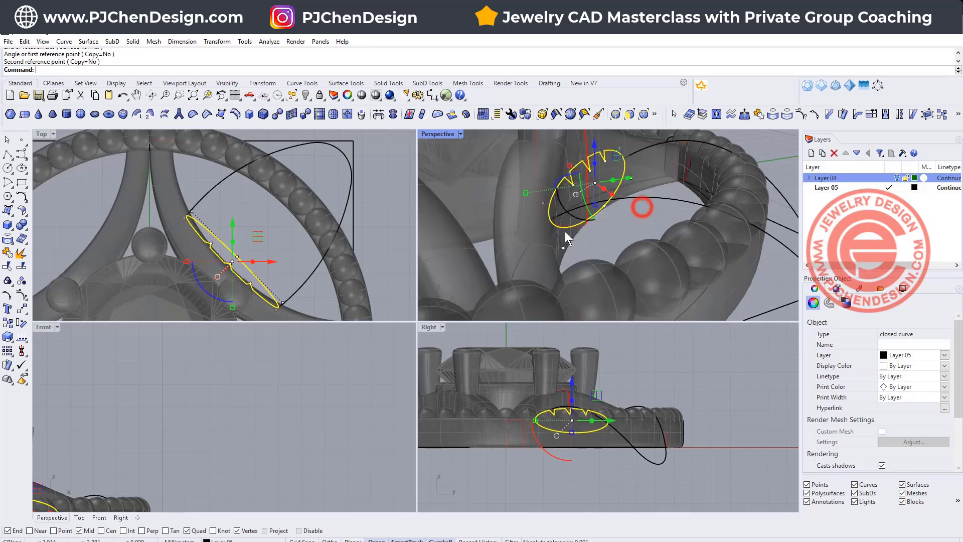
Step: Scale the tilted notched profile slightly in one direction with the gumball
double_click(435, 131)
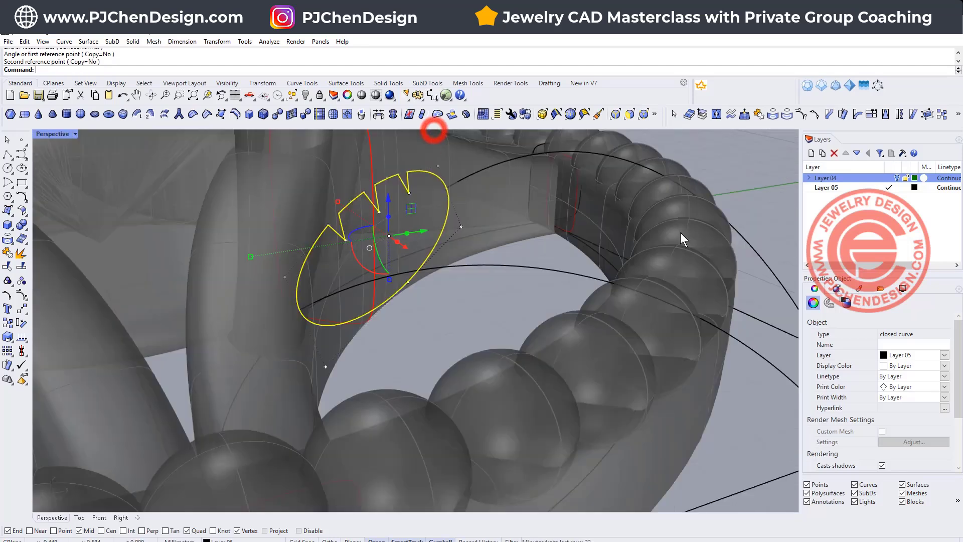
click(753, 200)
right_drag(709, 200, 378, 211)
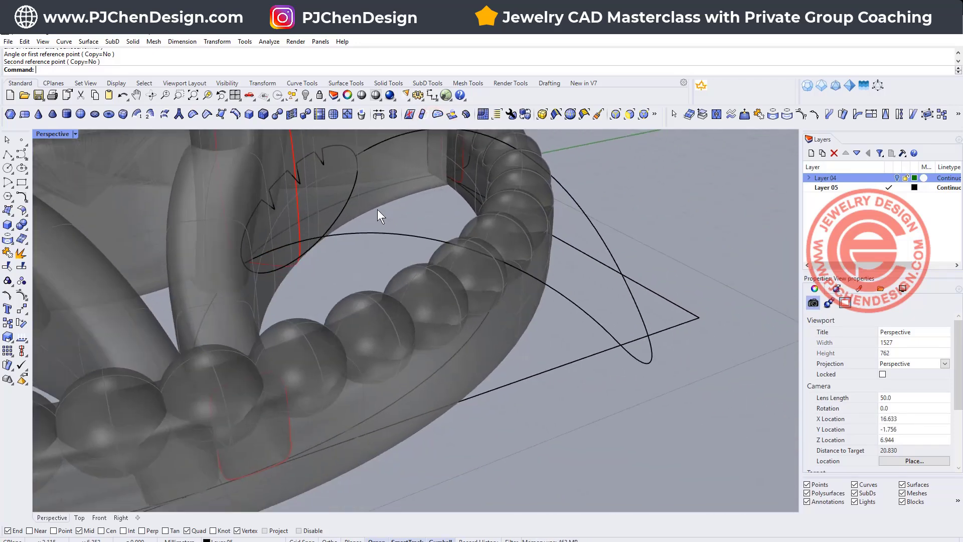
click(338, 212)
drag(312, 233, 333, 227)
scroll(646, 226, down, 5)
mouse_move(647, 226)
right_down()
mouse_move(669, 215)
mouse_move(647, 209)
right_up()
click(647, 209)
Step: Create a two-rail sweep along the lower and upper rail curves using the notched profile as the cross section
click(89, 42)
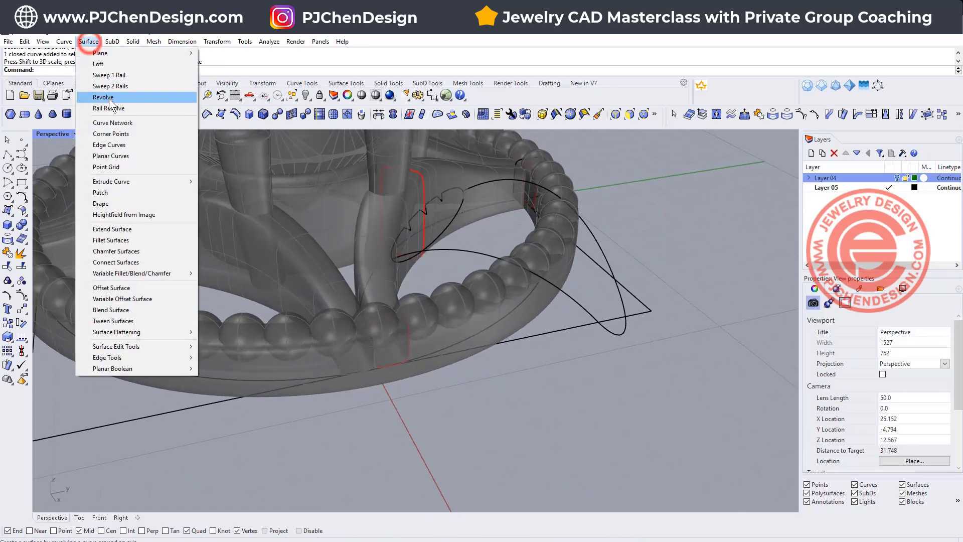
click(124, 84)
click(573, 293)
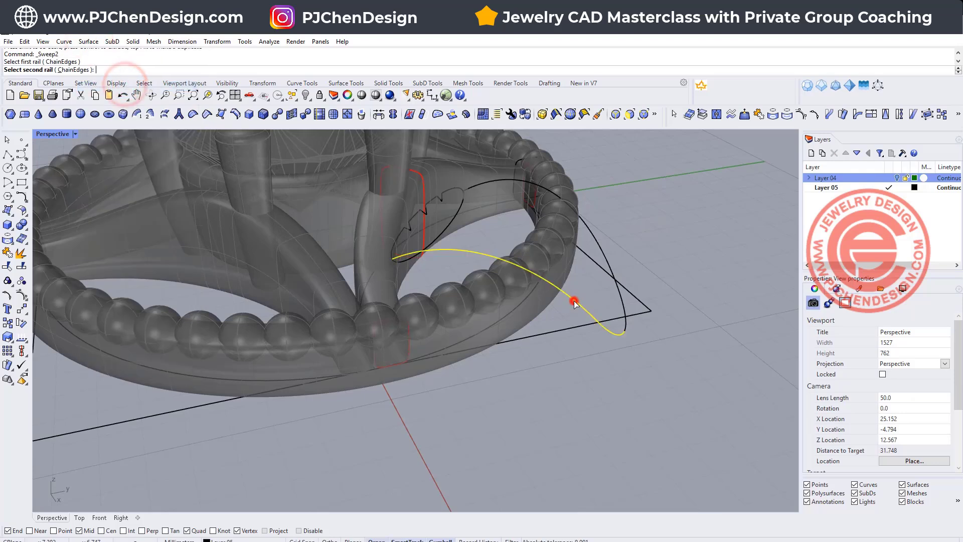
click(601, 249)
click(446, 231)
right_click(637, 231)
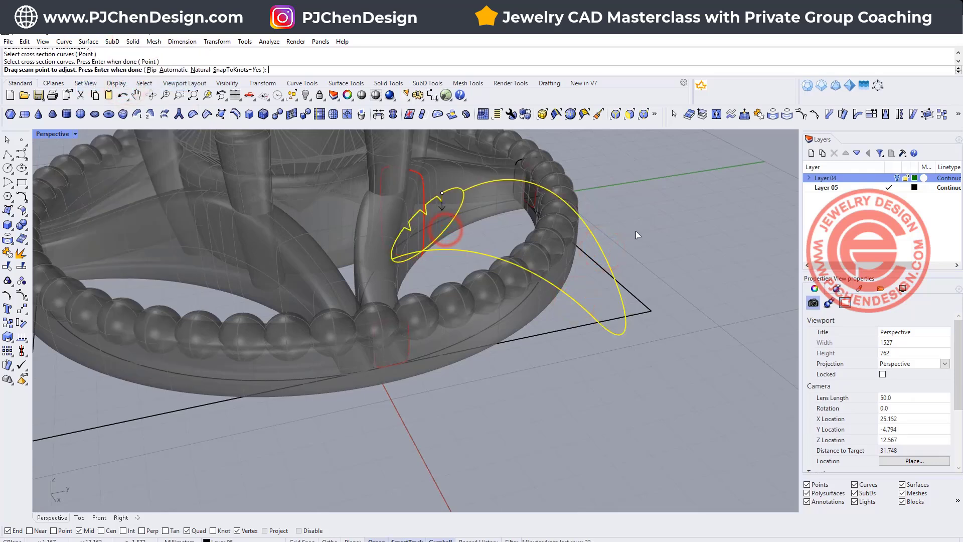
right_click(636, 231)
click(806, 326)
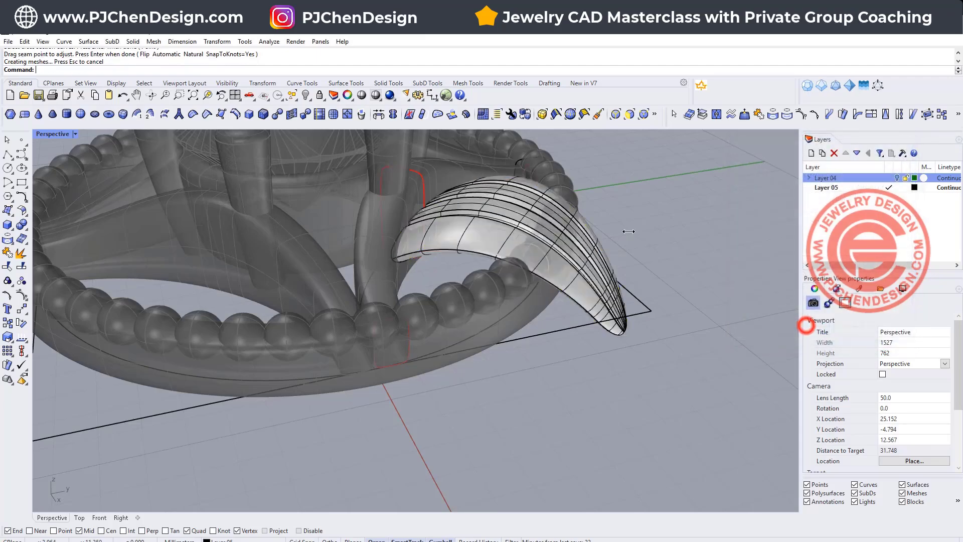
Step: Cap the open end of the swept polysurface to make it a closed solid
right_drag(627, 231, 559, 281)
click(553, 285)
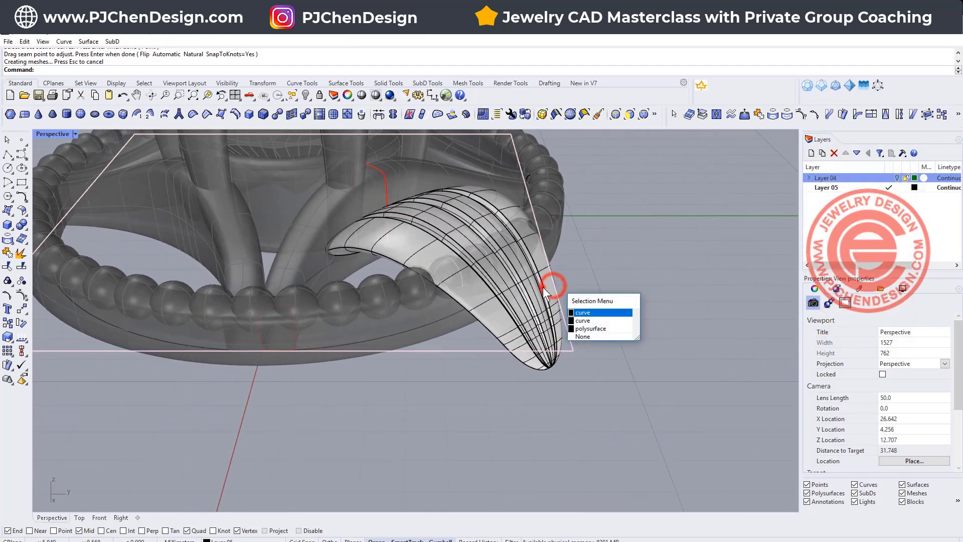
click(539, 288)
text(Cap)
key(Return)
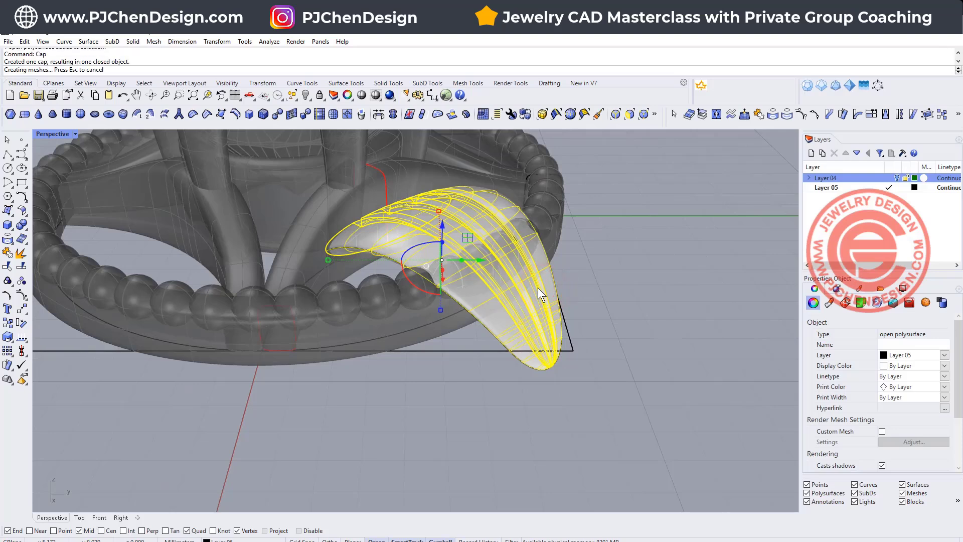
Step: Move the capped corner element slightly inward toward the central stone in the Top view
double_click(64, 134)
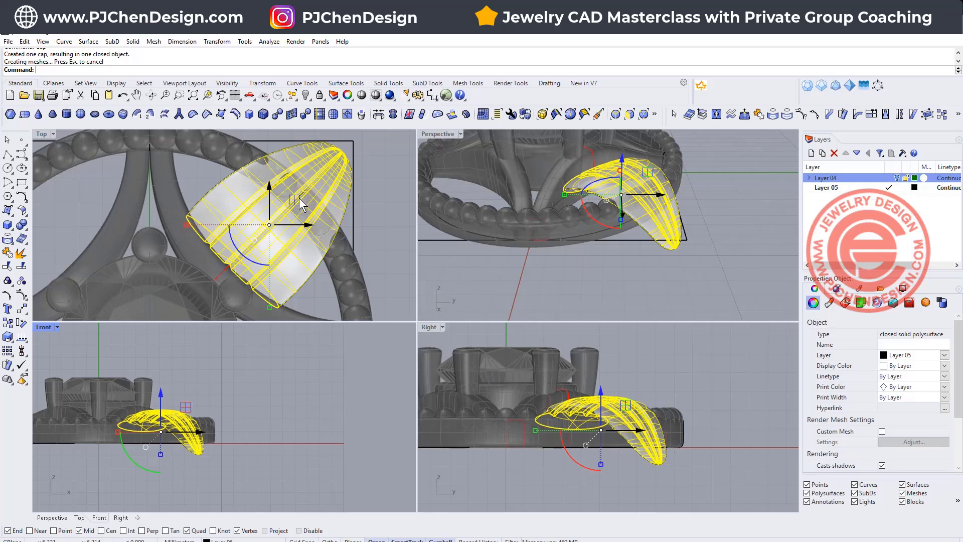
drag(295, 201, 290, 206)
click(501, 283)
right_drag(640, 243, 690, 261)
Step: Relocate the corner element's gumball to the middle of its inner end, aligning its X axis toward the pointed tip
click(689, 258)
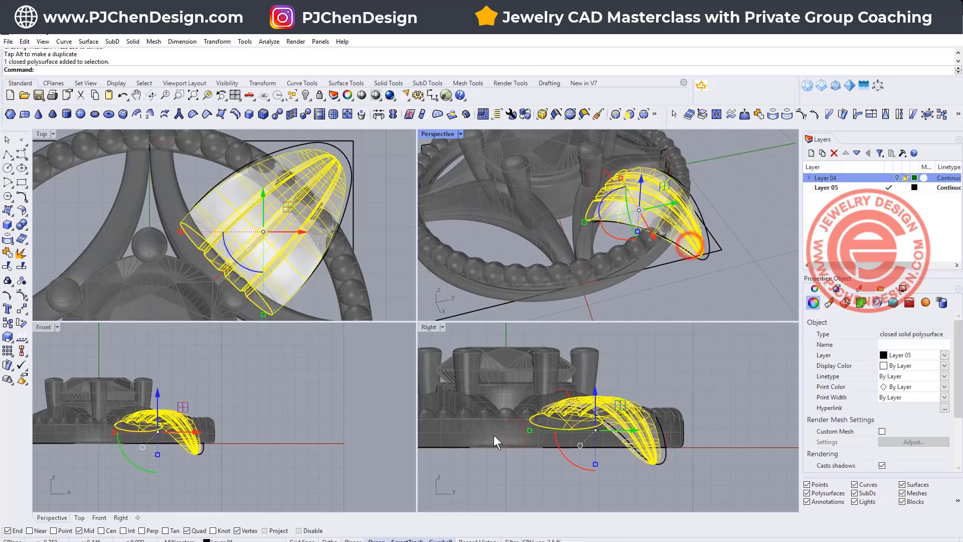
right_drag(592, 387, 594, 387)
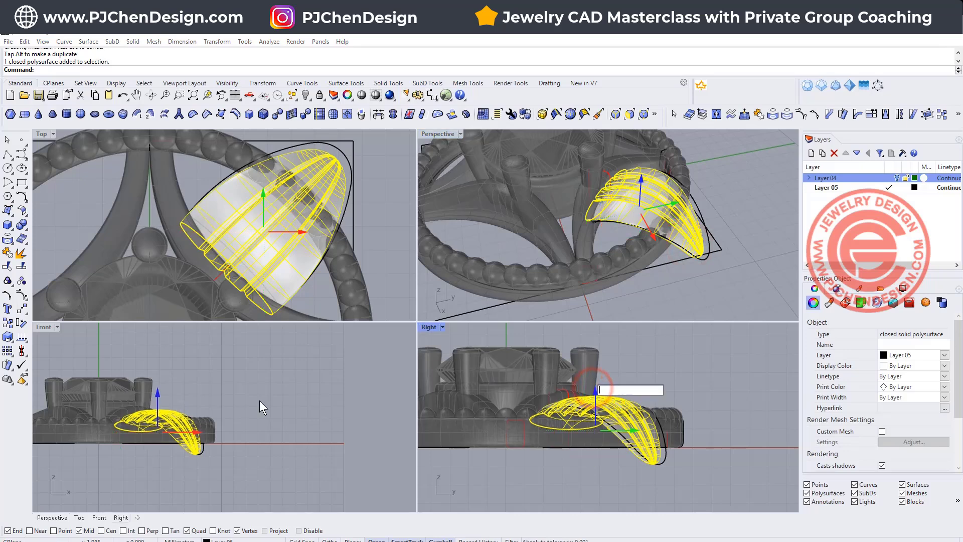
right_drag(316, 218, 307, 201)
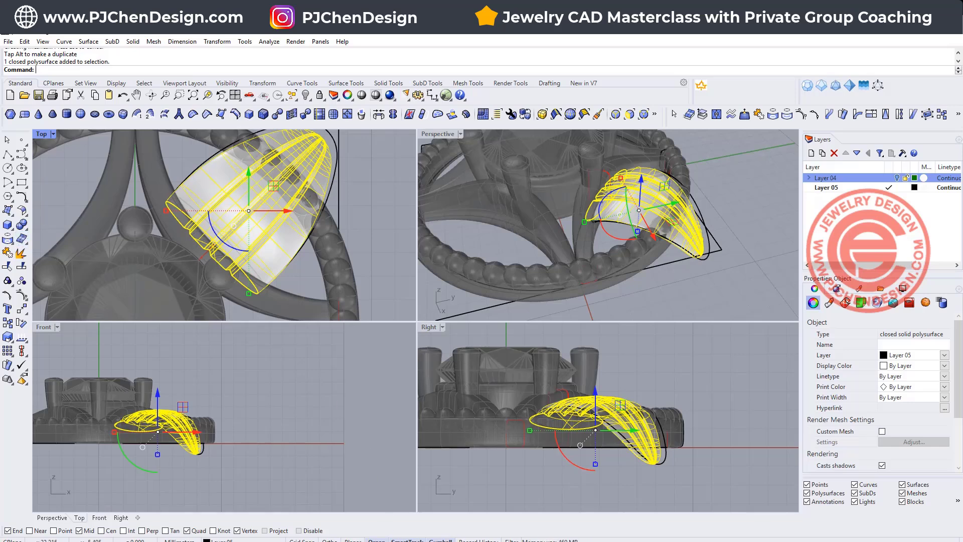
right_click(441, 540)
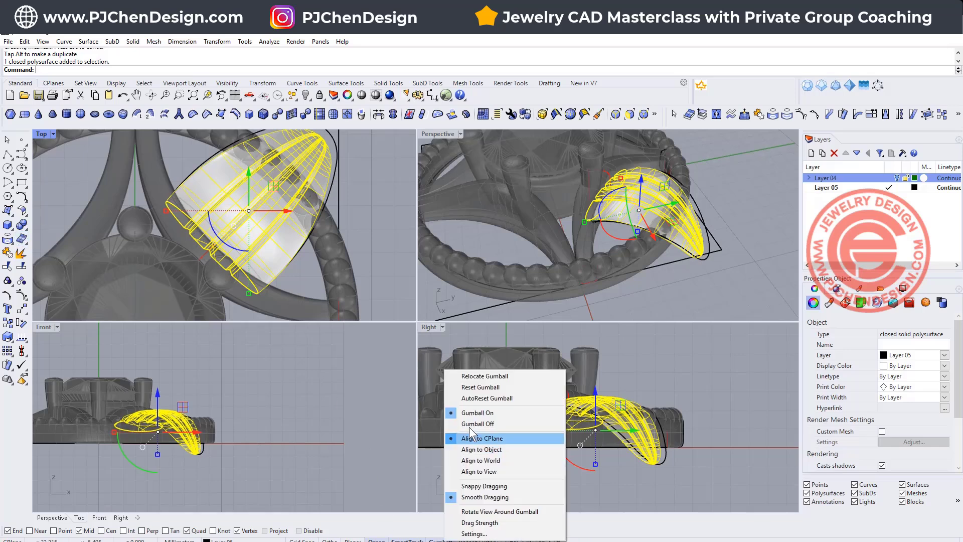
click(486, 376)
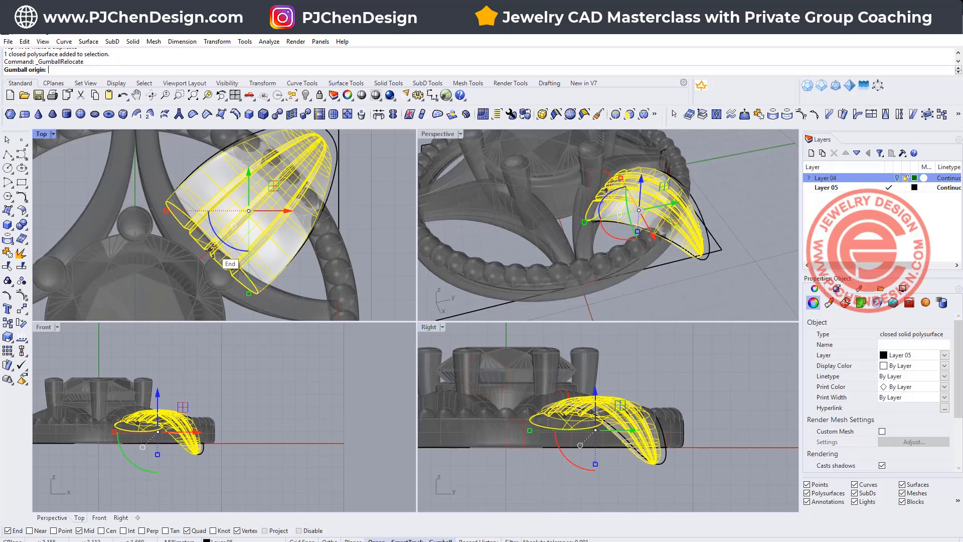
click(213, 250)
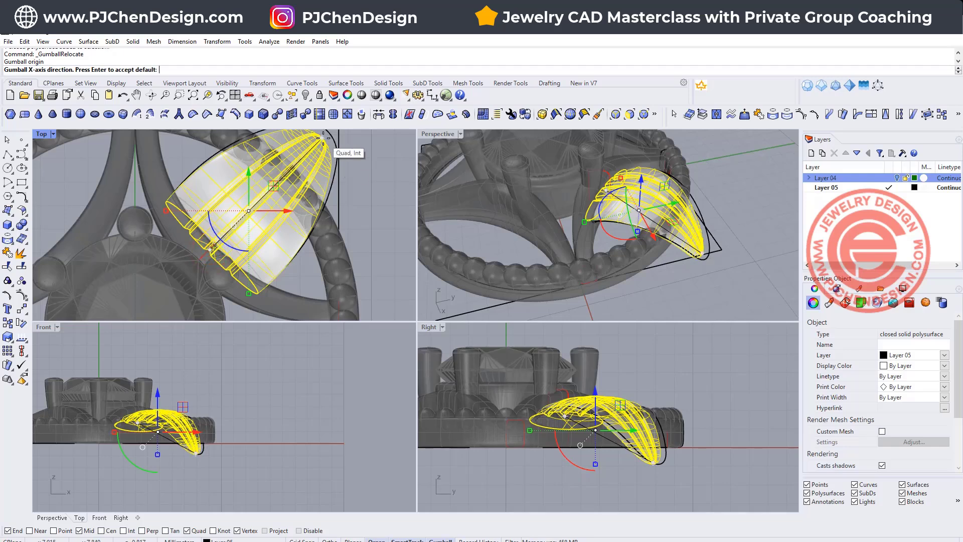
scroll(251, 198, up, 5)
click(249, 193)
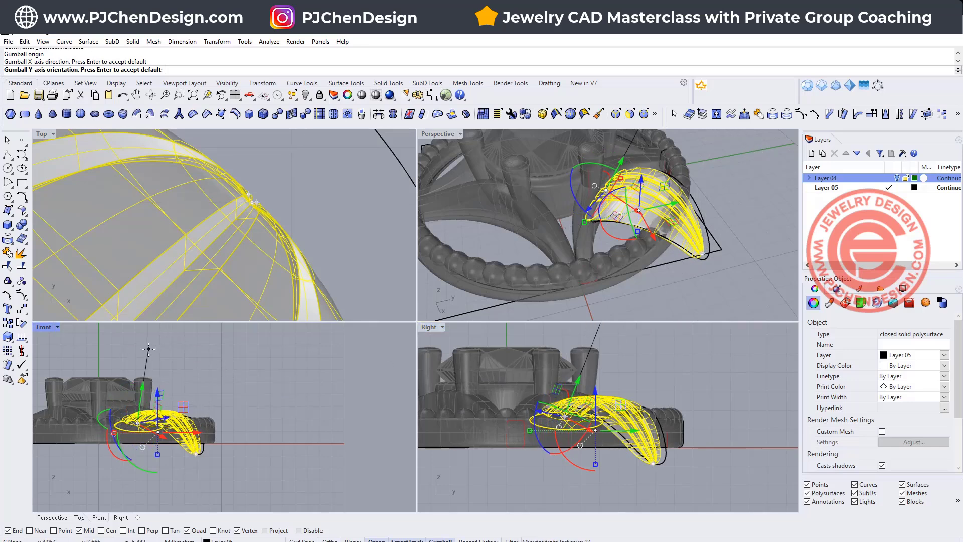
click(148, 349)
Step: Rotate the corner element about its inner end to raise its tip, and lower it slightly in the Front view
right_drag(562, 259, 600, 179)
drag(573, 159, 567, 166)
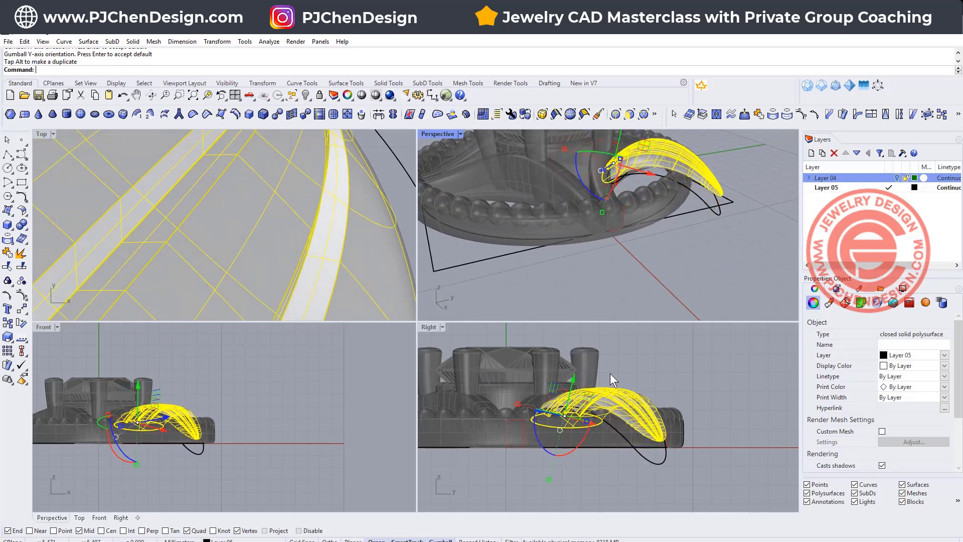
click(275, 421)
click(181, 404)
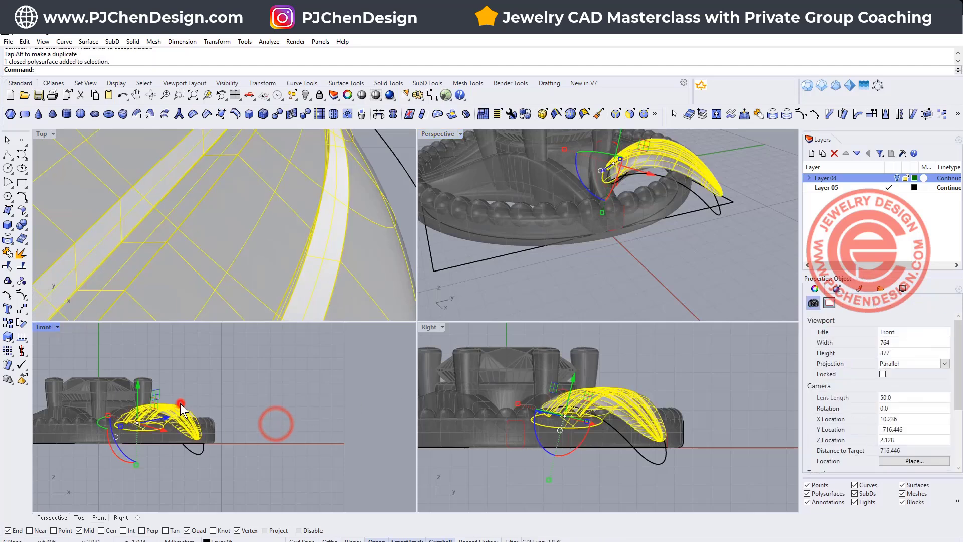
drag(138, 384, 141, 391)
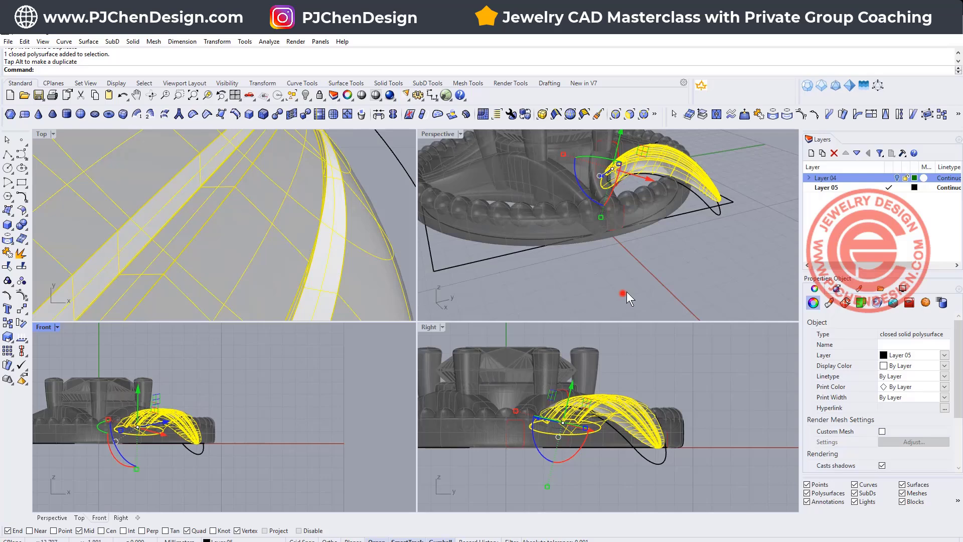
Step: Inspect the grooves of the tilted corner element and how it sits over the beaded ring from several angles
click(627, 292)
right_drag(622, 293, 532, 274)
scroll(561, 196, up, 4)
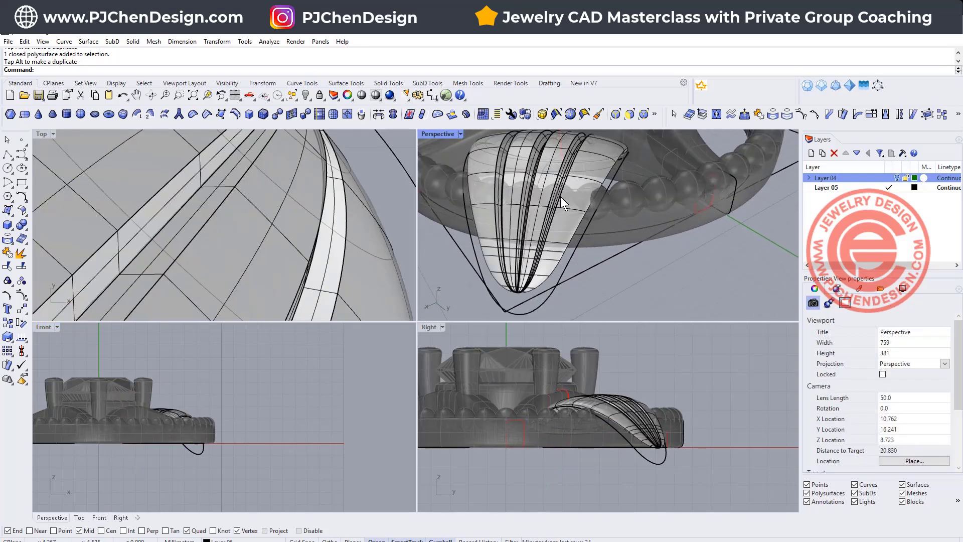
scroll(604, 224, up, 3)
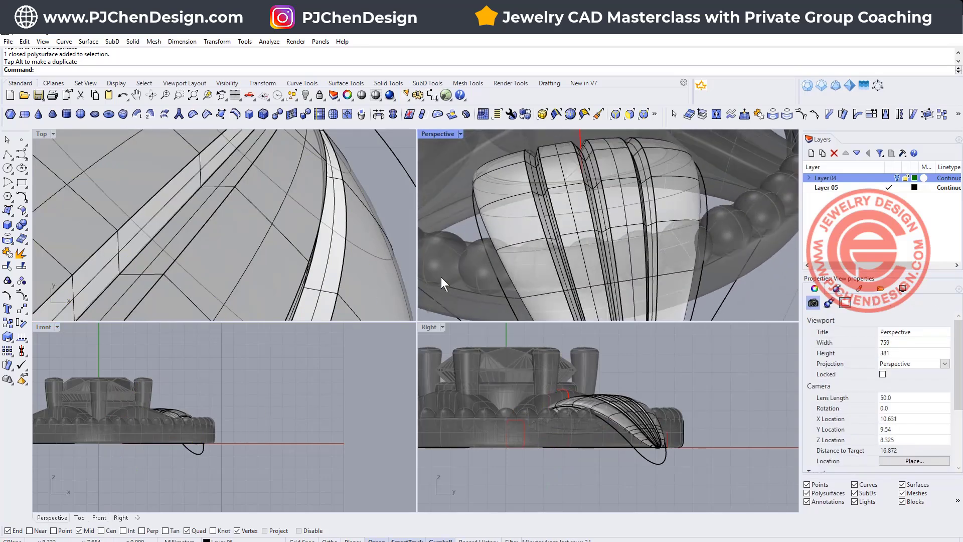
scroll(597, 200, down, 10)
right_drag(562, 202, 615, 224)
scroll(616, 224, up, 8)
Step: Polar array the corner element around the origin with 4 items over a 360-degree fill angle
click(614, 224)
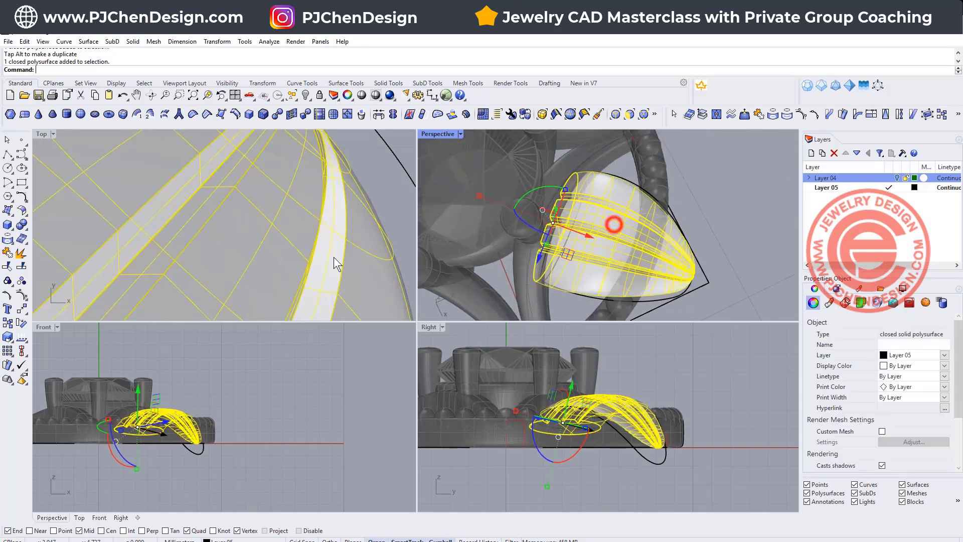
scroll(334, 257, down, 15)
right_drag(225, 248, 238, 215)
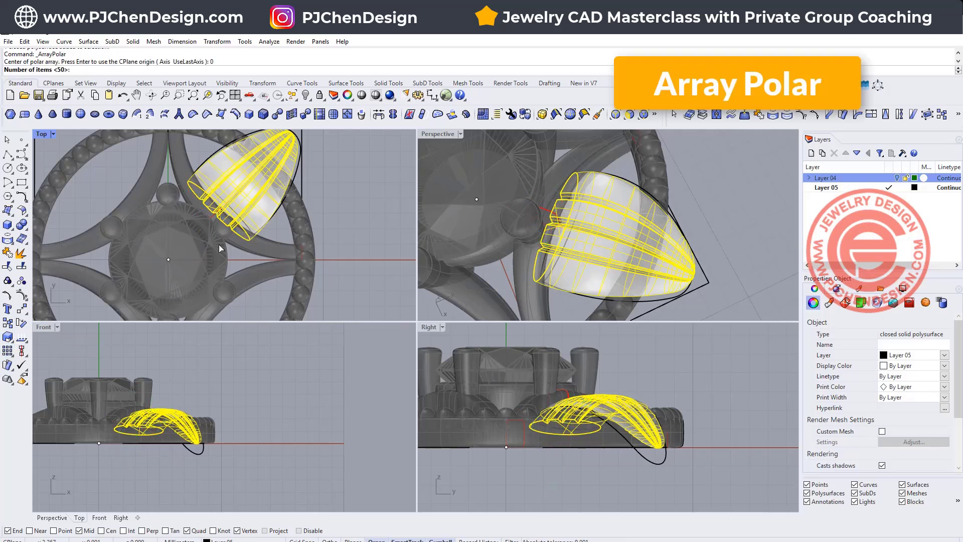
text(4)
key(Return)
key(Return)
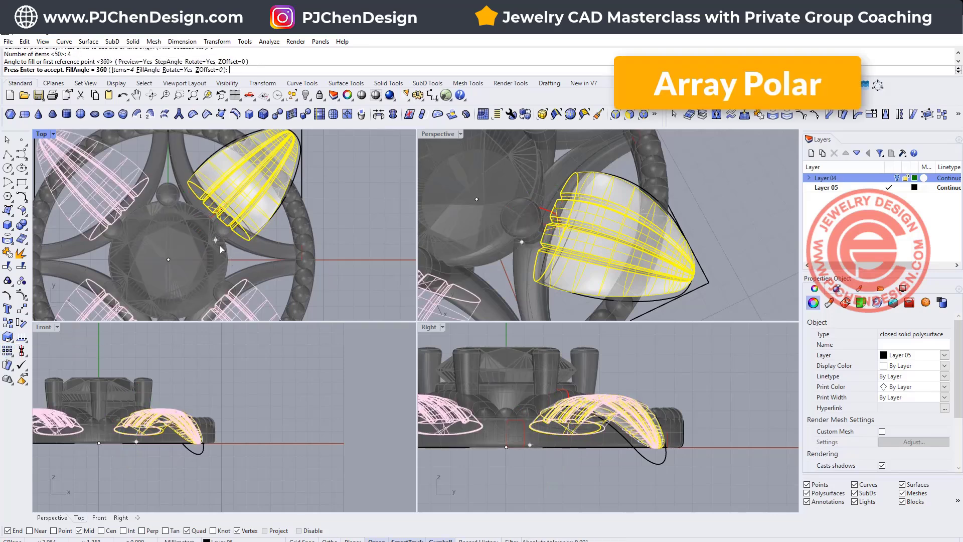
key(Return)
Step: Unlock all locked objects and add the bail with its connecting rings above the beaded frame
click(453, 209)
scroll(453, 209, down, 5)
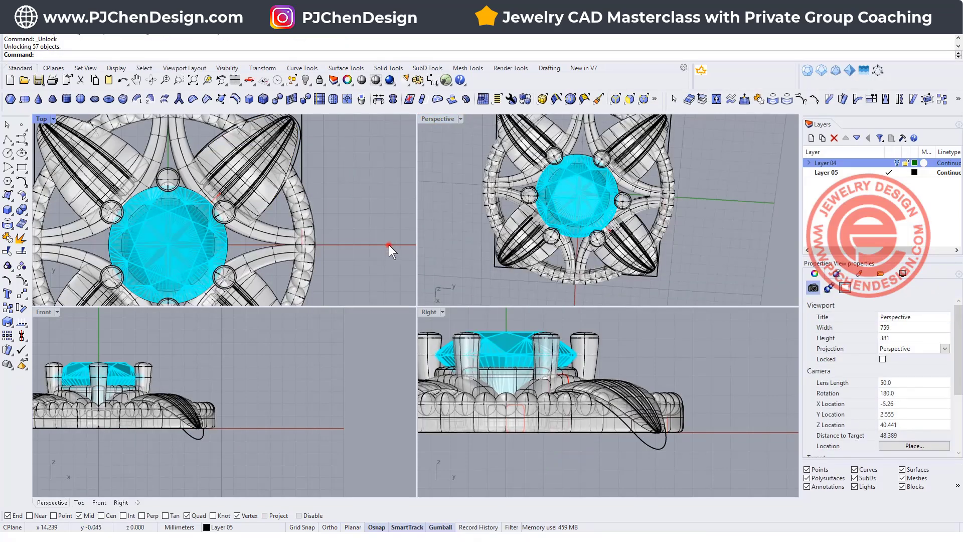
click(389, 245)
scroll(342, 203, down, 5)
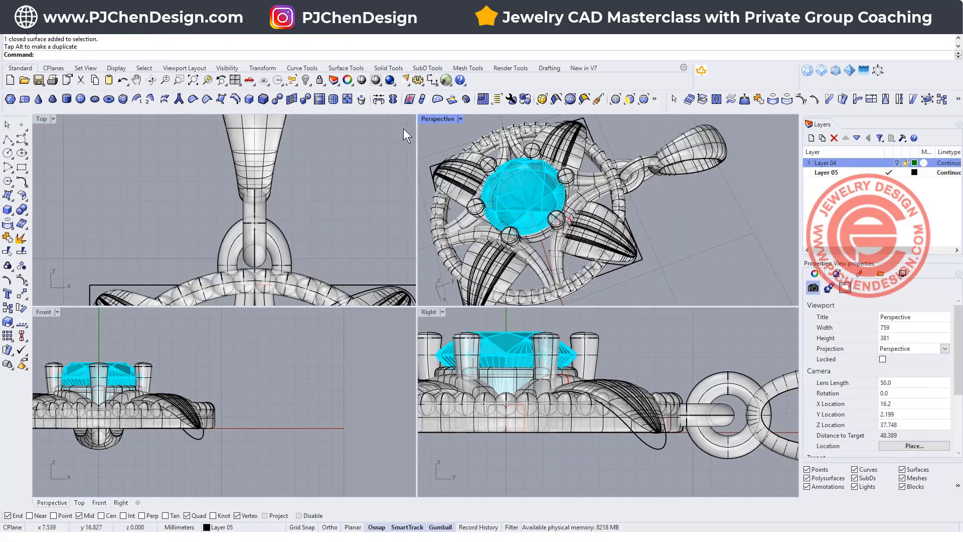
Step: Maximize the Perspective view and examine the assembled pendant from several angles and up close
double_click(436, 120)
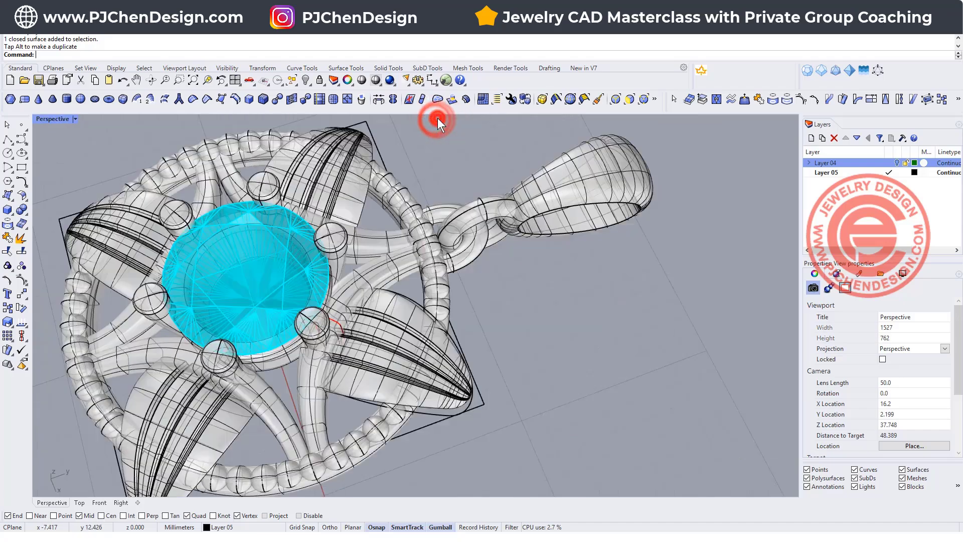
scroll(438, 119, down, 4)
right_drag(437, 118, 527, 276)
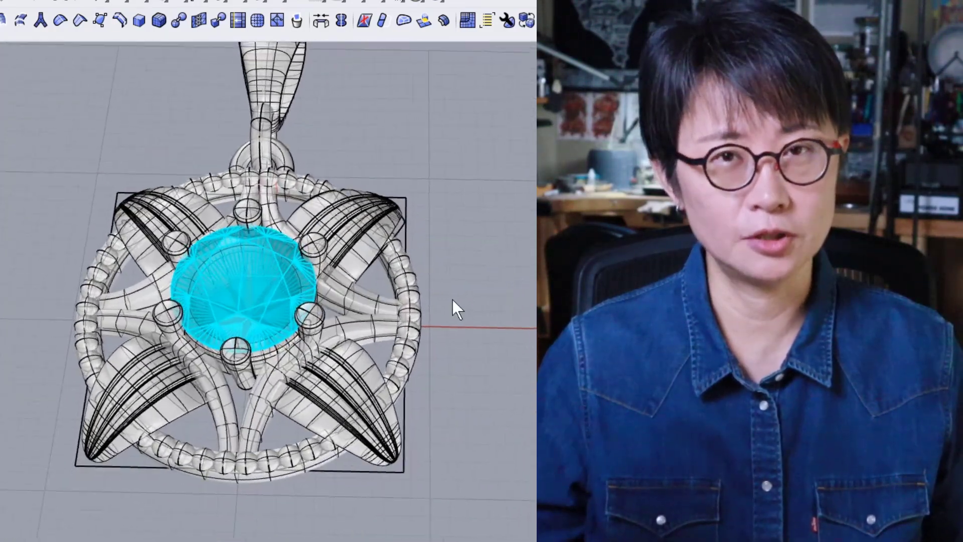
scroll(404, 304, up, 5)
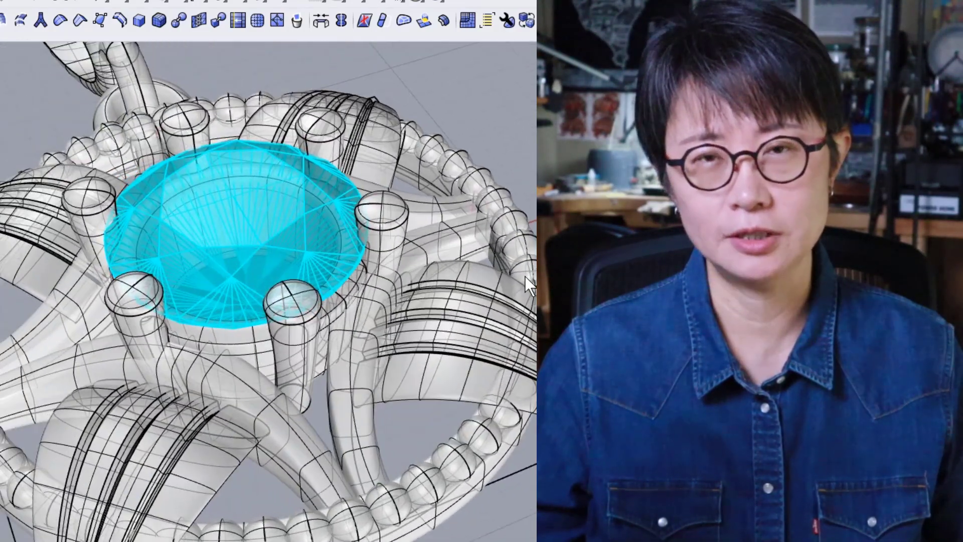